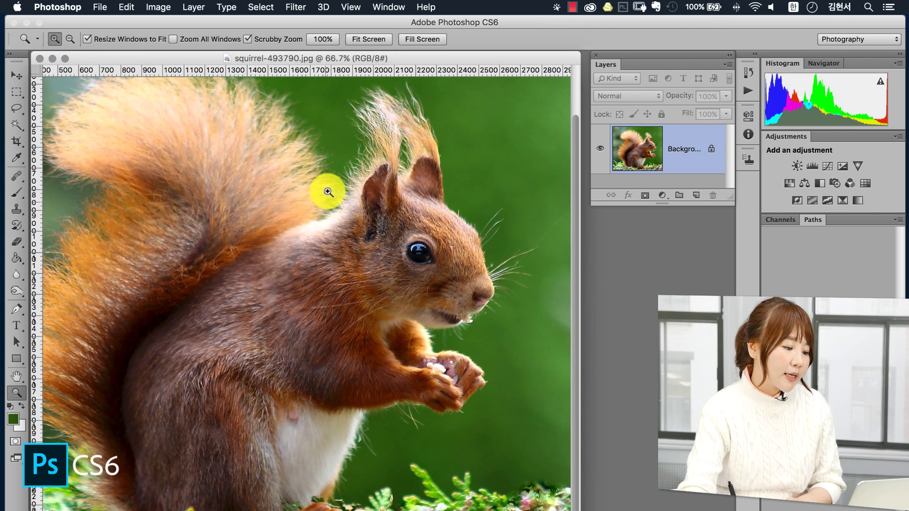
Step: Examine the individual pixels along the squirrel's fur edge up close, as well as the whole photo
left_click_drag(315, 167, 253, 361)
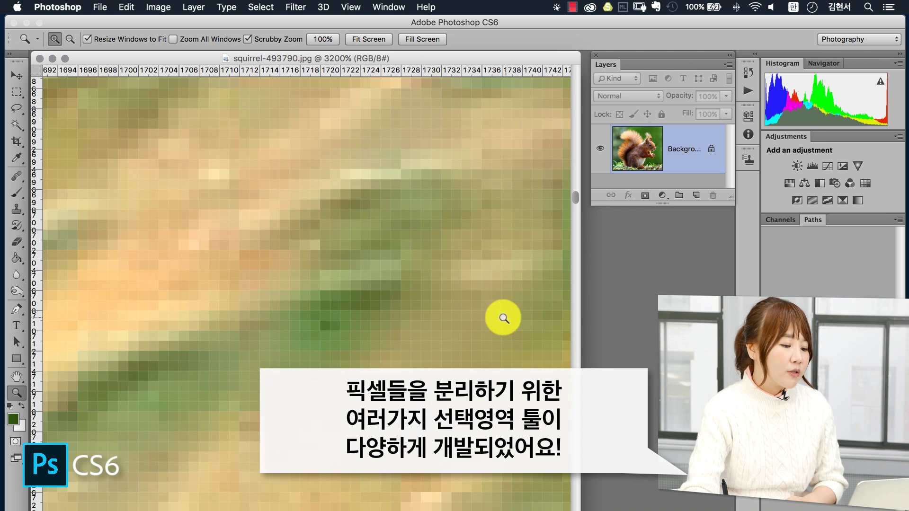
left_click_drag(503, 317, 365, 313)
left_click_drag(457, 328, 341, 320)
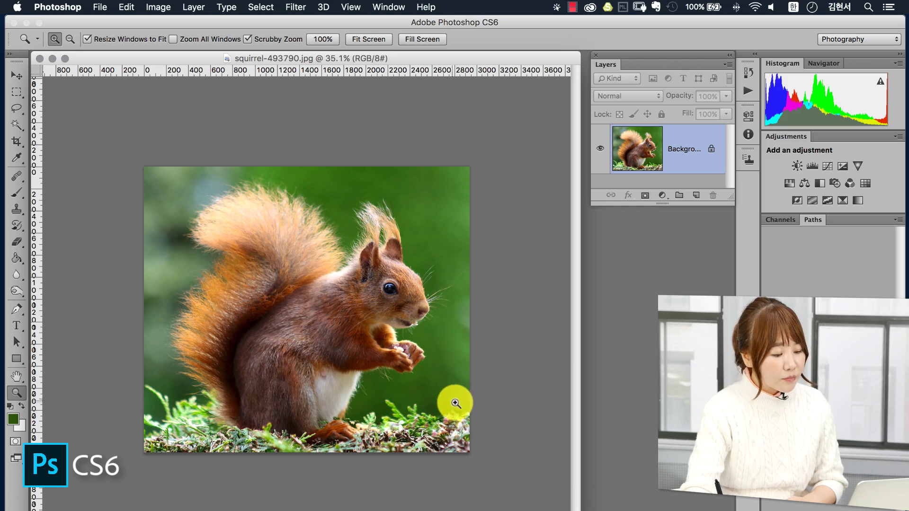
left_click_drag(398, 294, 400, 427)
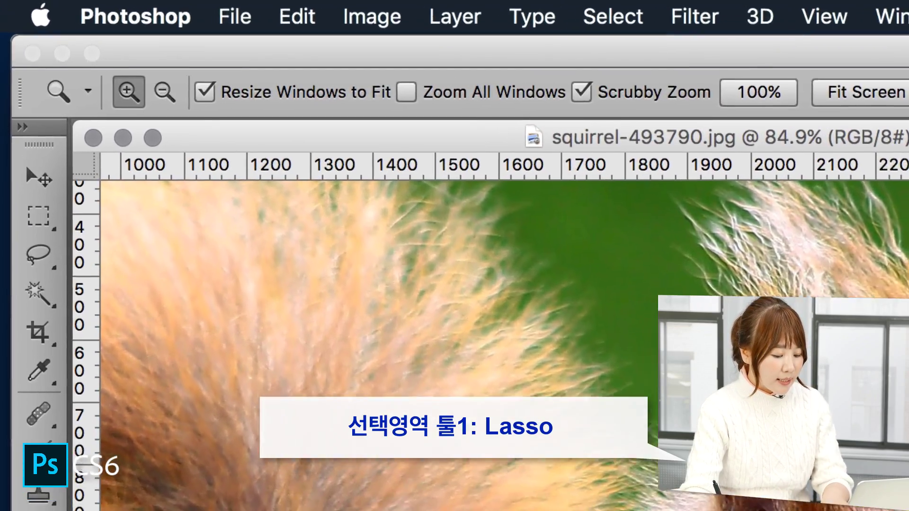
Step: Trace a closed freehand Lasso selection with a 2 px feather around the tail fur near the ear, following the jagged hair tips
left_click(25, 169)
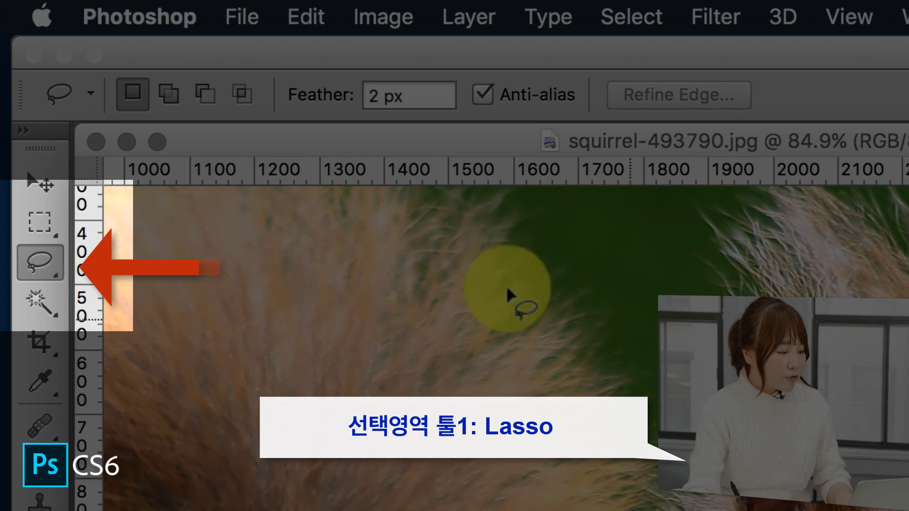
left_click_drag(402, 141, 449, 152)
key("z")
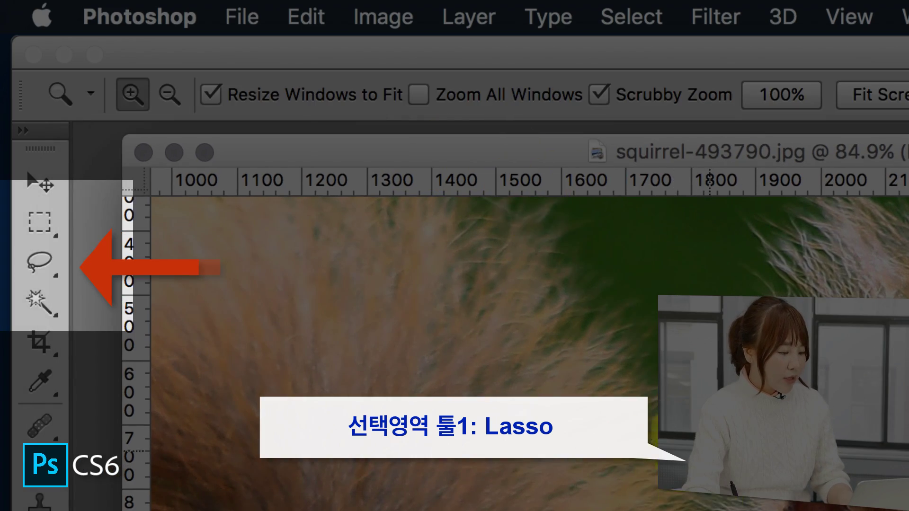
left_click_drag(643, 449, 705, 448)
key("space")
left_click_drag(473, 378, 308, 316)
left_click_drag(410, 346, 453, 342)
key("space")
left_click_drag(453, 341, 421, 334)
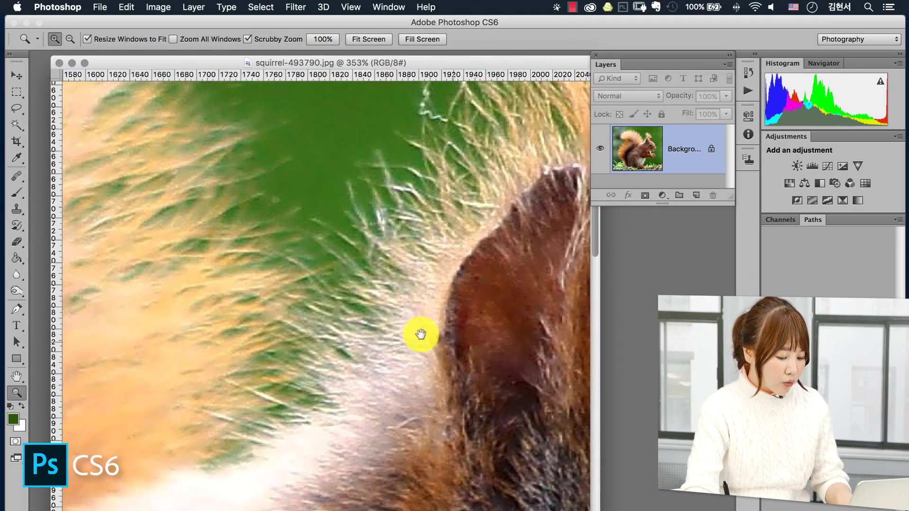
key("l")
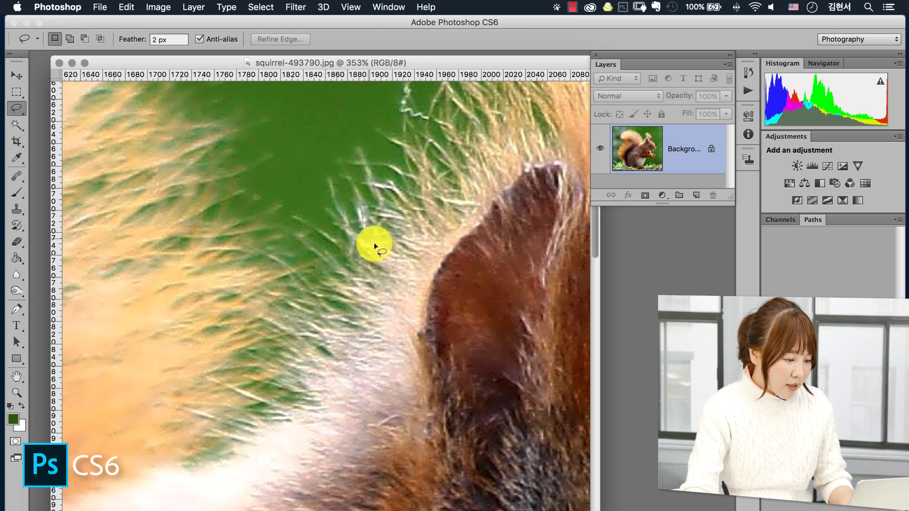
left_click_drag(440, 128, 439, 179)
left_click_drag(241, 254, 344, 223)
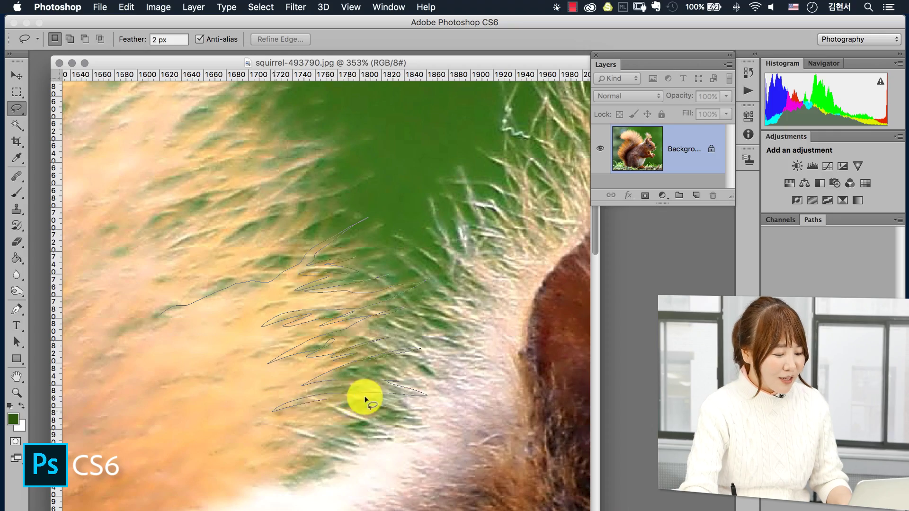
mouse_move(365, 400)
left_mouse_down()
mouse_move(413, 392)
mouse_move(372, 388)
mouse_move(509, 341)
mouse_move(427, 368)
mouse_move(470, 380)
left_mouse_up()
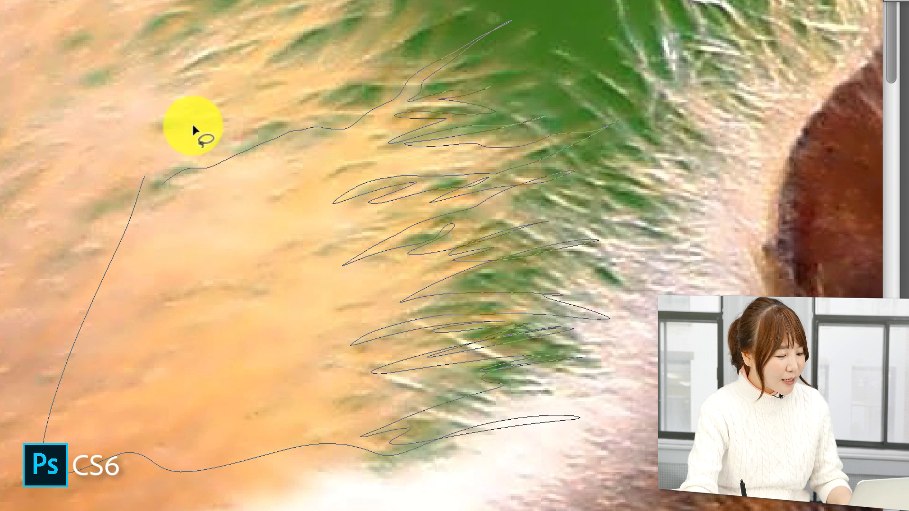
left_click_drag(370, 94, 370, 94)
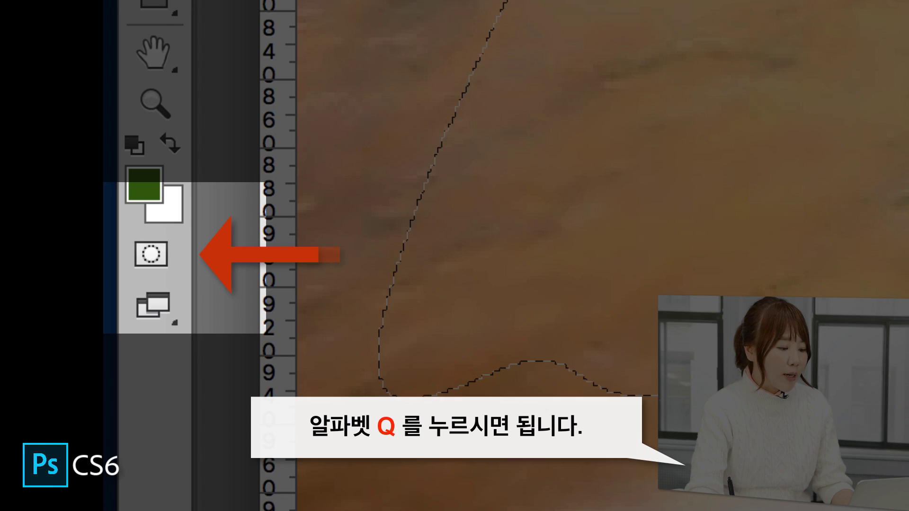
Step: Preview the tail fur selection as a Quick Mask overlay, return to standard mode and deselect it
key("q")
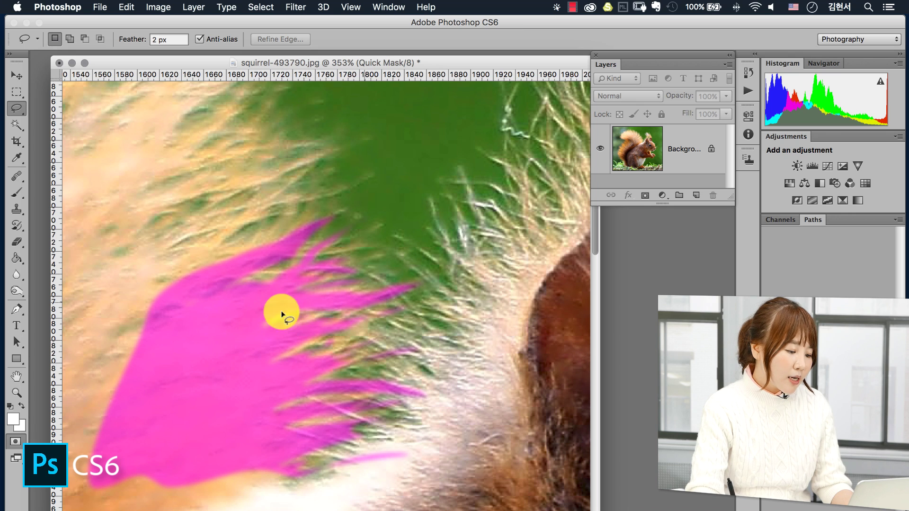
key("q")
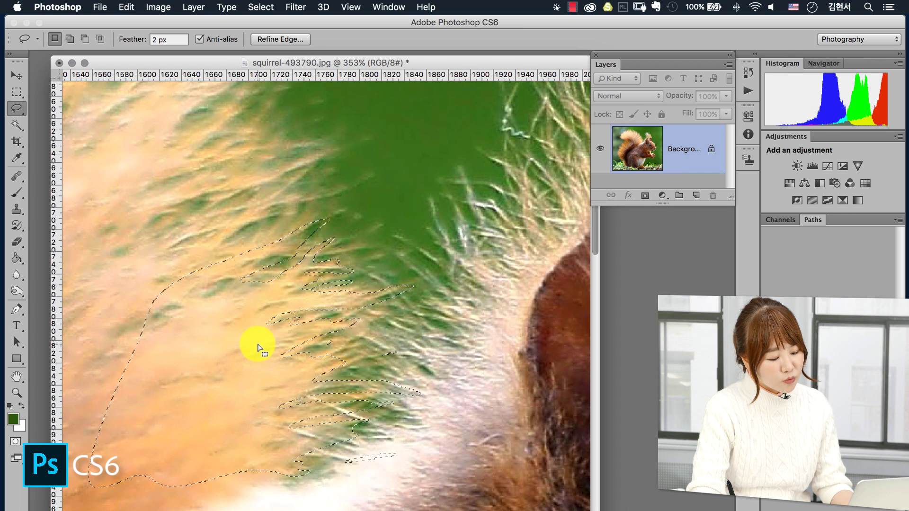
key("super+d")
Step: Start a Pen path at the squirrel's far ear and trace it down the forehead, over the nose and to the mouth
key("z")
left_click(386, 290, "alt")
left_click(386, 291, "alt")
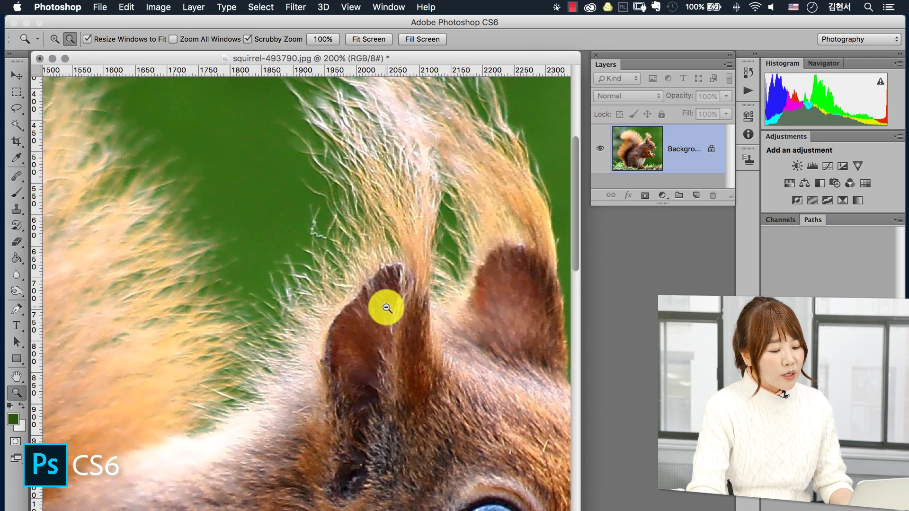
left_click(393, 309, "alt")
scroll(447, 359, "down", 3)
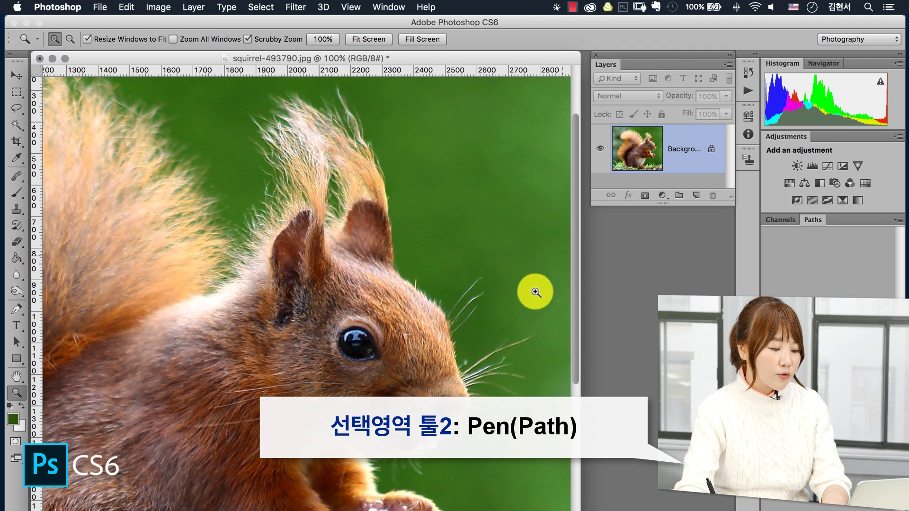
key("p")
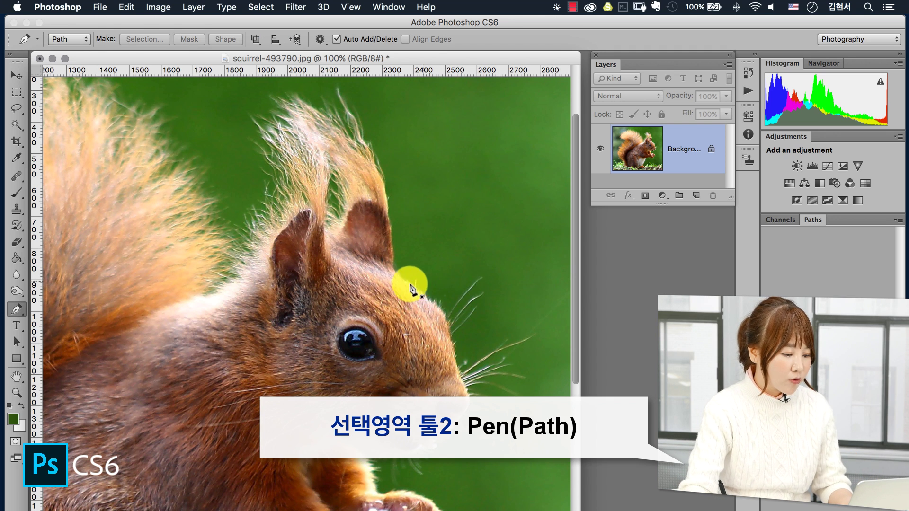
key("z")
left_click(441, 312)
left_click_drag(466, 334, 450, 304)
key("p")
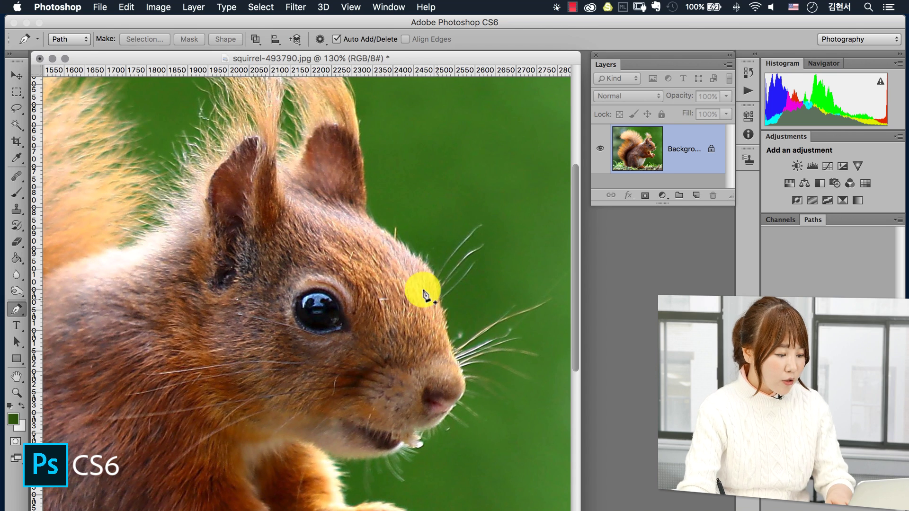
left_click_drag(357, 155, 359, 157)
left_click_drag(363, 176, 363, 196)
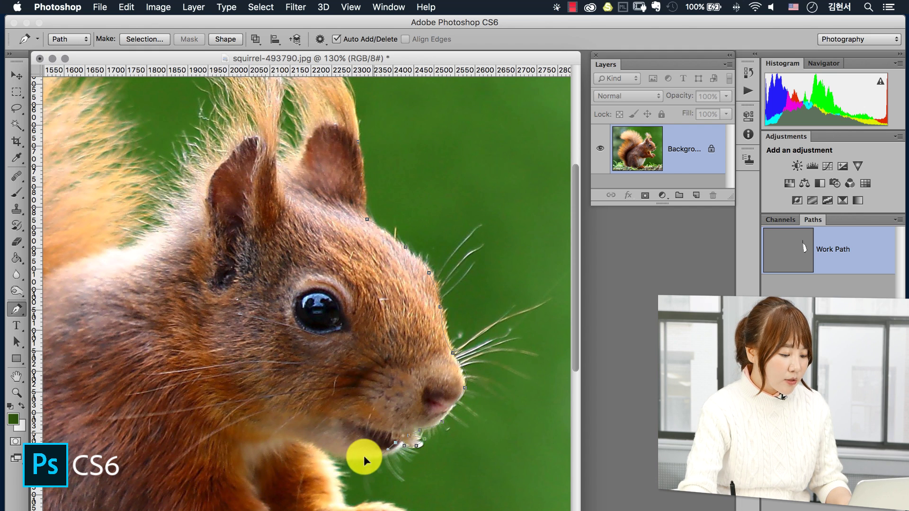
Step: Continue the path under the chin, up behind the cheek and across the base of the near ear to enclose the head
left_click_drag(285, 435, 280, 435)
left_click_drag(250, 440, 191, 394)
left_click_drag(187, 365, 187, 354)
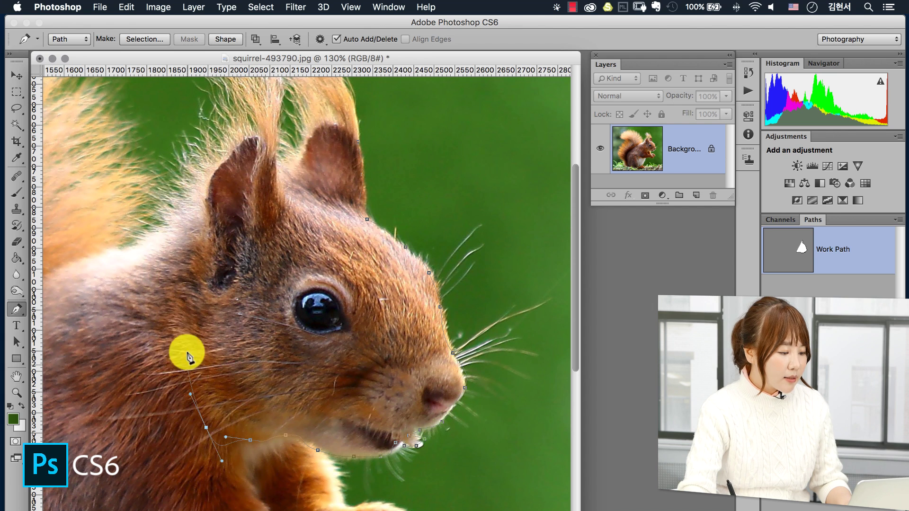
left_click_drag(185, 323, 182, 310)
left_click_drag(180, 283, 185, 267)
left_click_drag(210, 238, 270, 205)
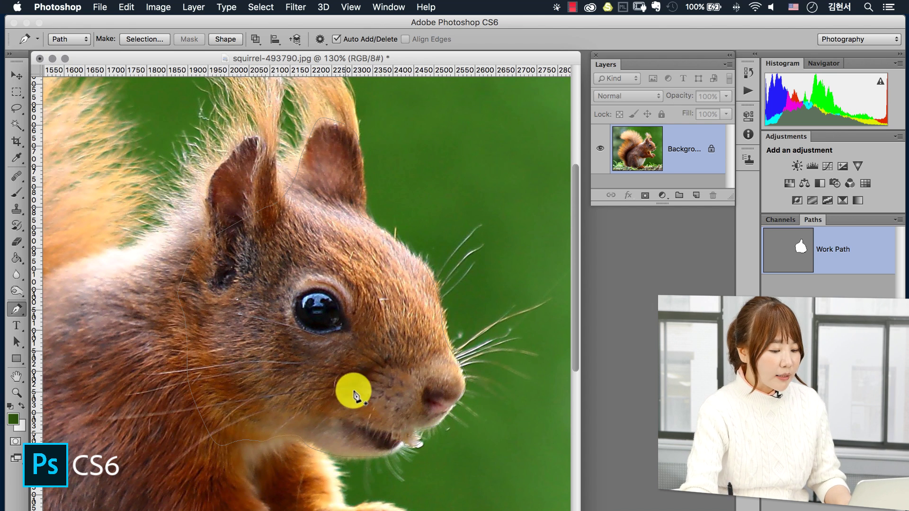
Step: Load the head path as a selection, check its Quick Mask overlay around the whiskers, and clear the selection
left_click(786, 251, "ctrl")
key("q")
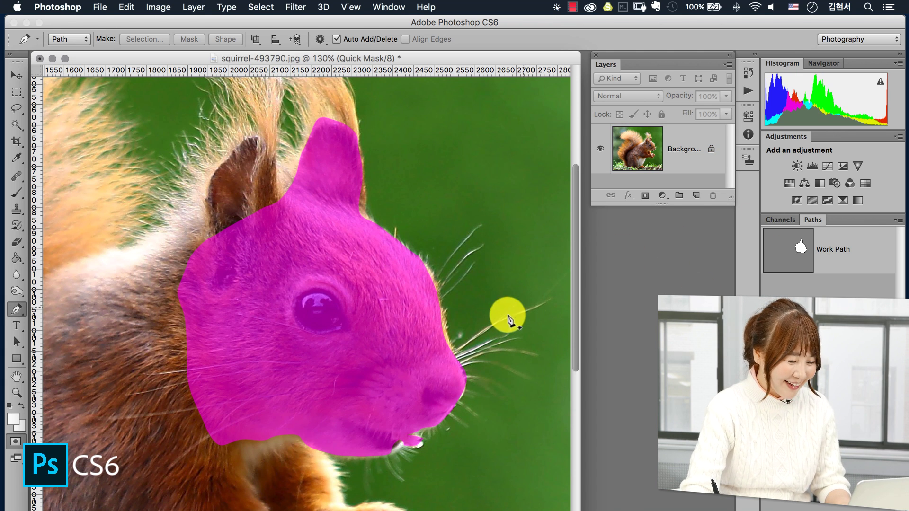
key("z")
left_click(492, 348)
scroll(516, 352, "left", 5)
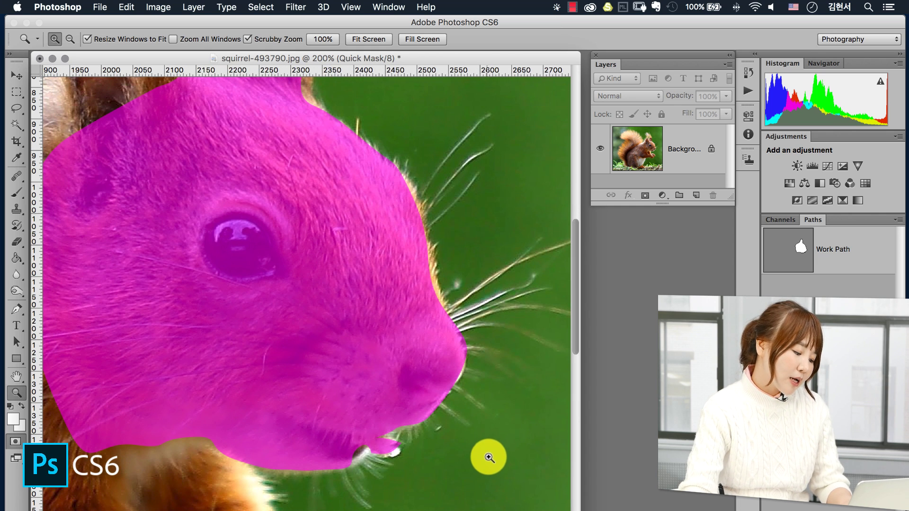
key("q")
key("super+d")
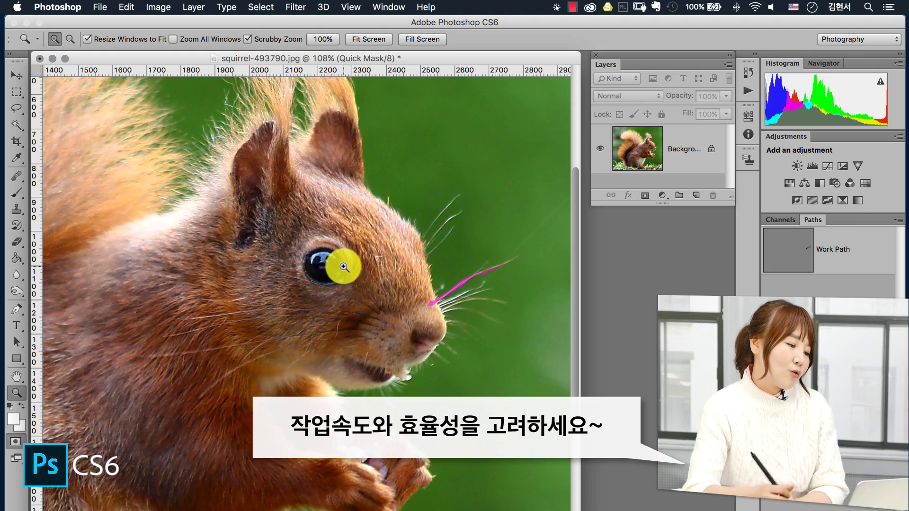
Step: Exit Quick Mask mode and clear the whisker selection
mouse_move(133, 265)
left_mouse_down()
mouse_move(257, 276)
mouse_move(279, 235)
left_mouse_up()
left_click_drag(142, 300, 301, 200)
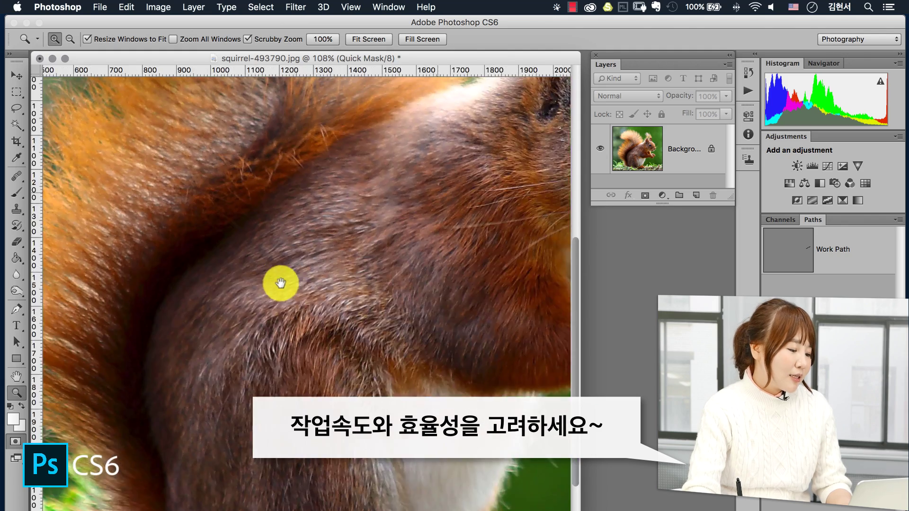
left_click_drag(159, 272, 229, 355)
left_click_drag(478, 119, 281, 225)
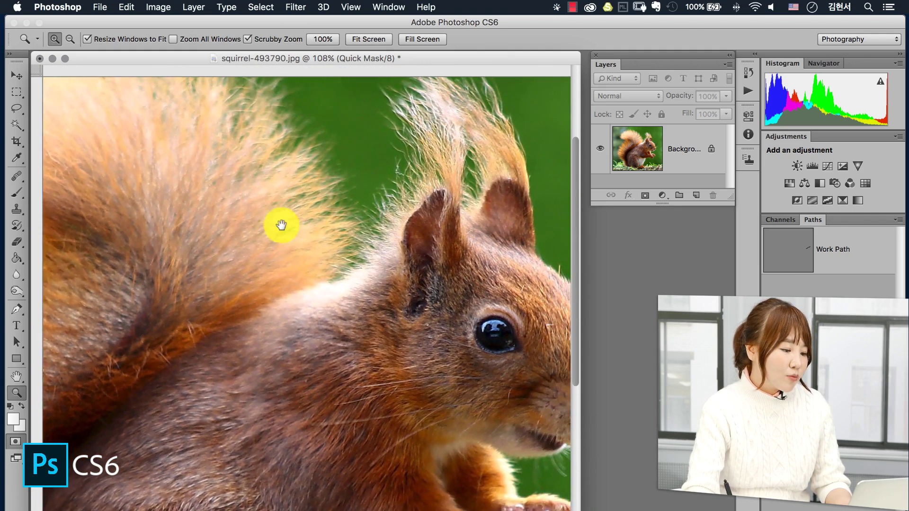
key("super+r")
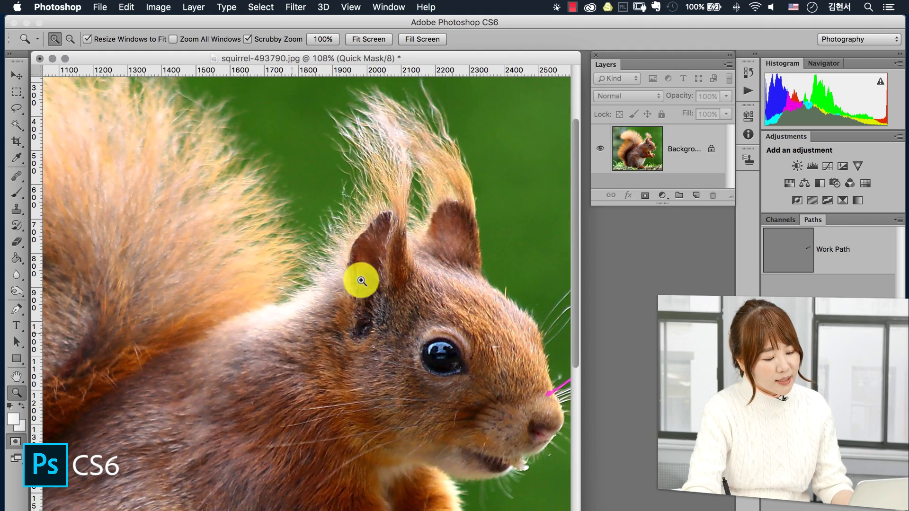
left_click_drag(359, 324, 282, 296)
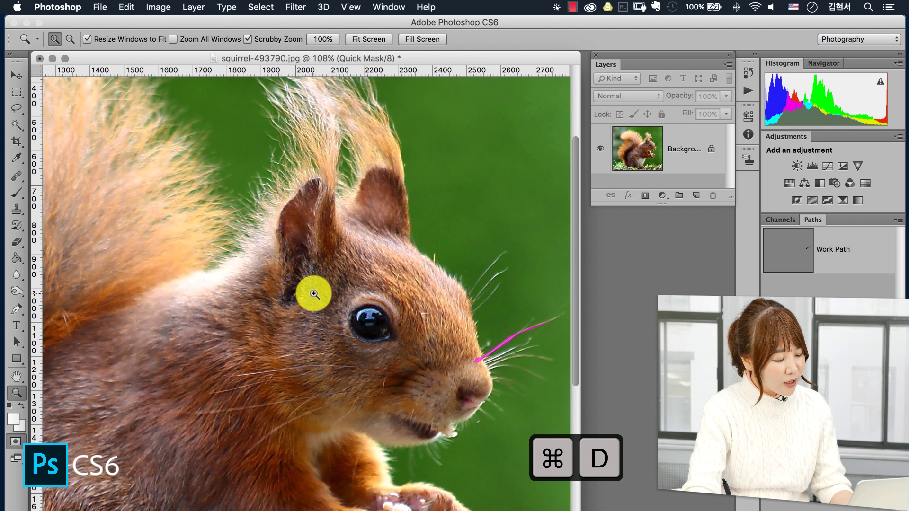
key("q")
key("super+d")
Step: Arrange the toolbox in two columns, move the image window clear of it, and activate the Quick Selection Tool
left_click(374, 296, "alt")
left_click(373, 307, "alt")
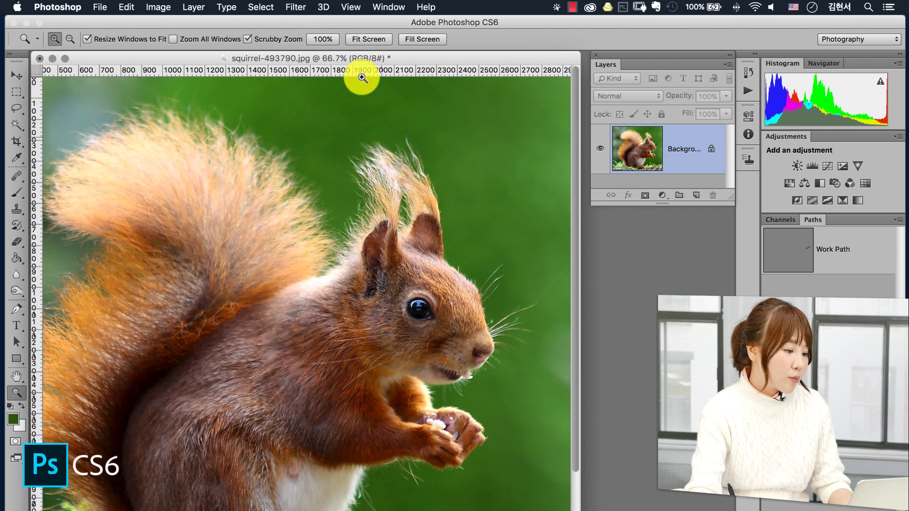
left_click_drag(425, 61, 475, 63)
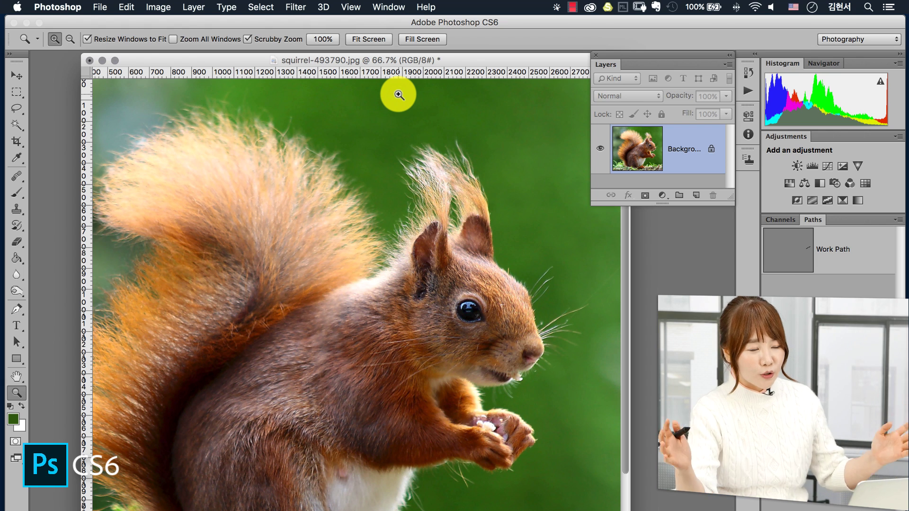
left_click_drag(494, 61, 452, 54)
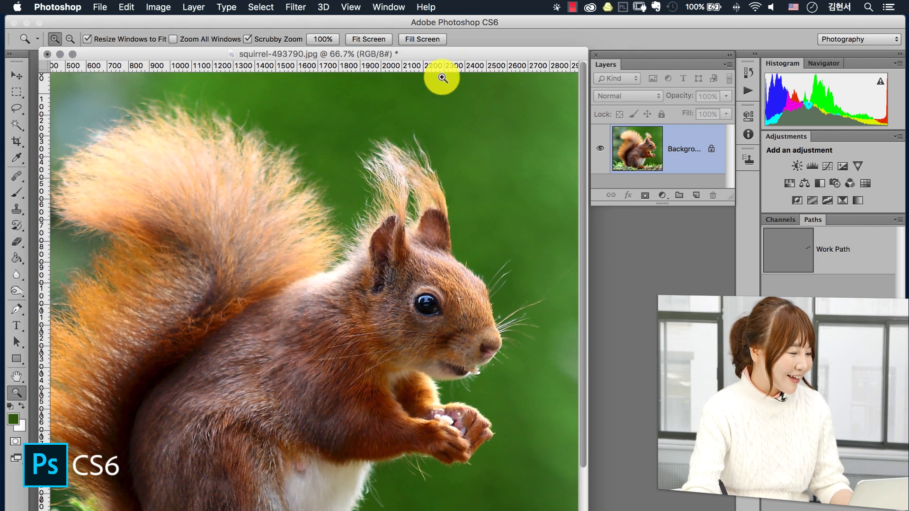
key("w")
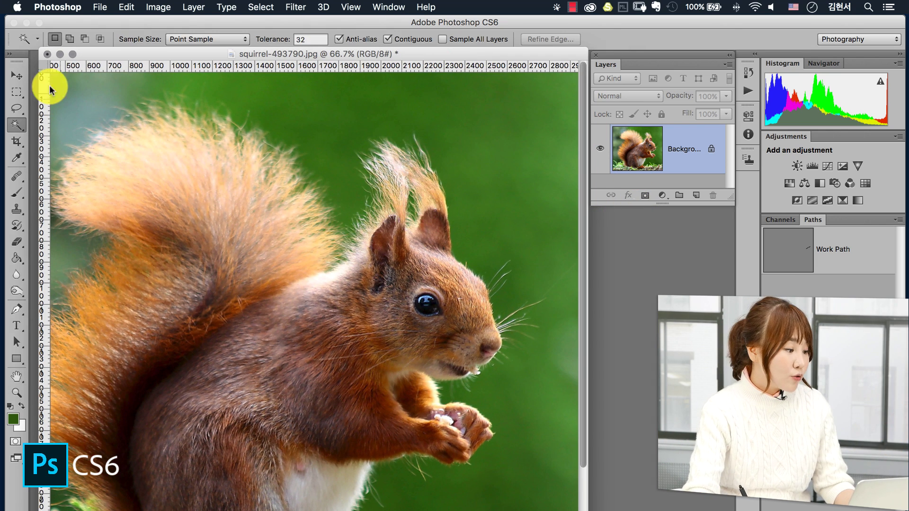
left_click(23, 56)
left_click_drag(73, 53, 143, 55)
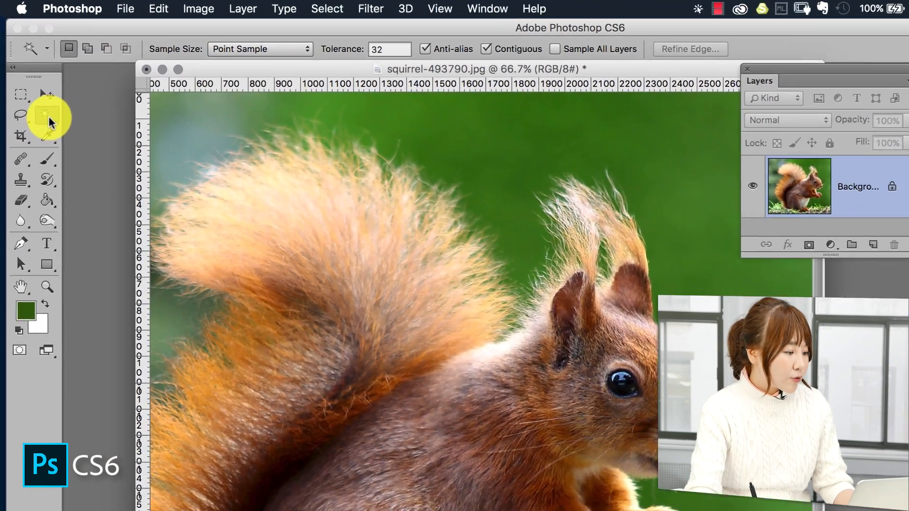
left_click(39, 95)
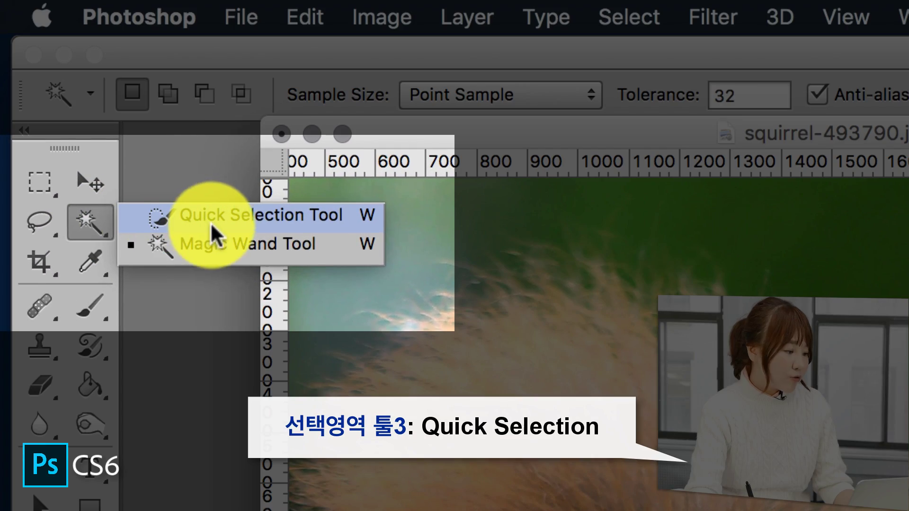
left_click(244, 215)
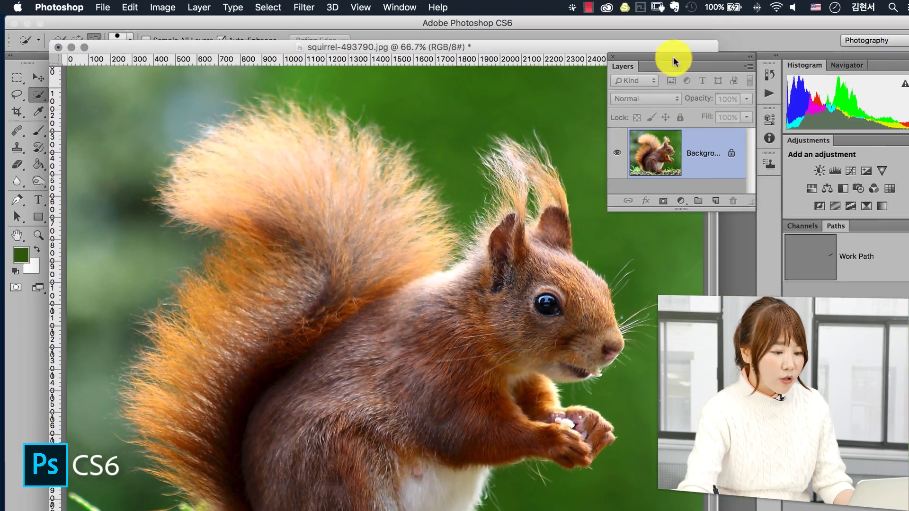
Step: Select the green background with Quick Selection, covering the area in front of the squirrel, above it and behind its tail
left_click_drag(671, 61, 770, 71)
mouse_move(613, 105)
left_mouse_down()
mouse_move(630, 180)
mouse_move(622, 486)
left_mouse_up()
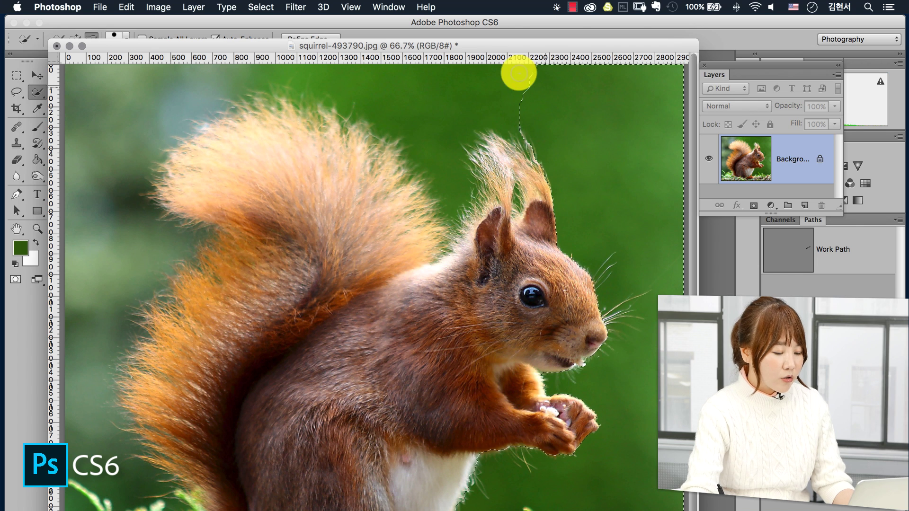
mouse_move(513, 101)
left_mouse_down()
mouse_move(433, 102)
mouse_move(240, 71)
mouse_move(164, 80)
mouse_move(97, 172)
mouse_move(84, 431)
mouse_move(124, 502)
left_mouse_up()
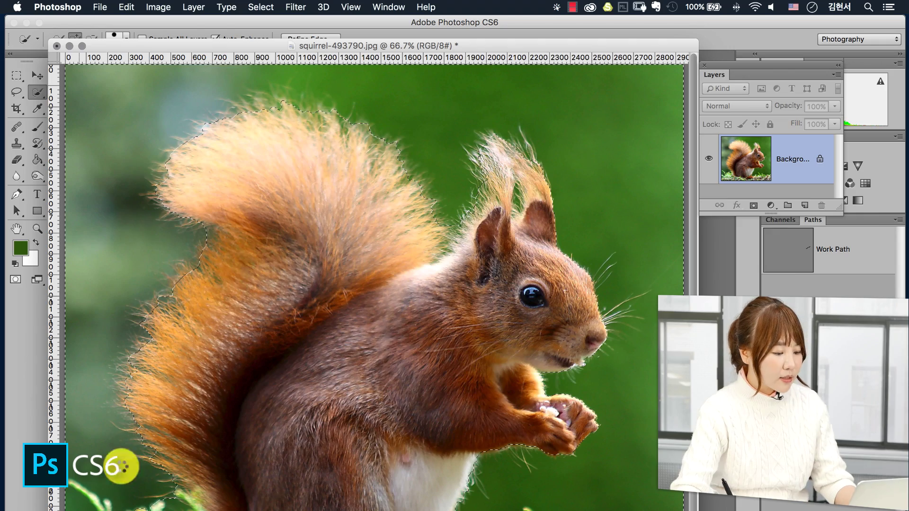
Step: Check the background selection's Quick Mask overlay around the tail and ear fur, exit Quick Mask mode, and clear the selection
key("q")
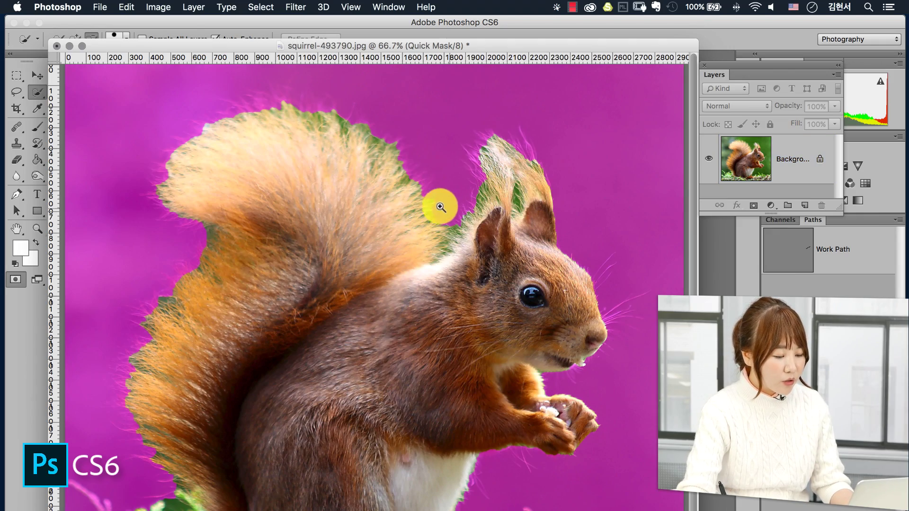
left_click_drag(429, 182, 440, 199)
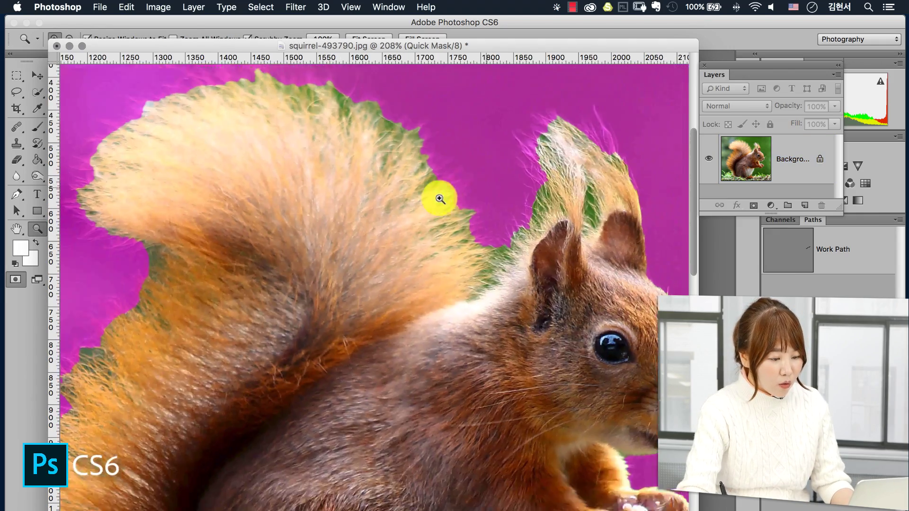
left_click_drag(604, 154, 565, 173)
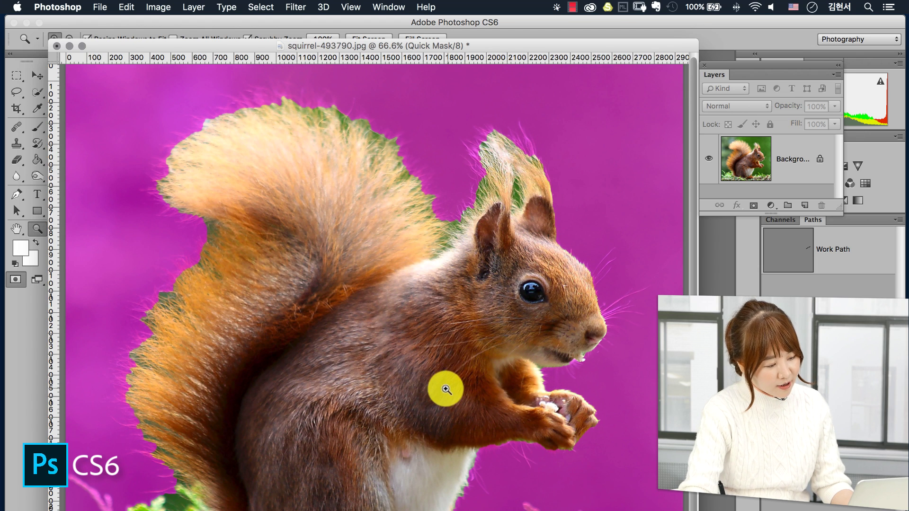
key("q")
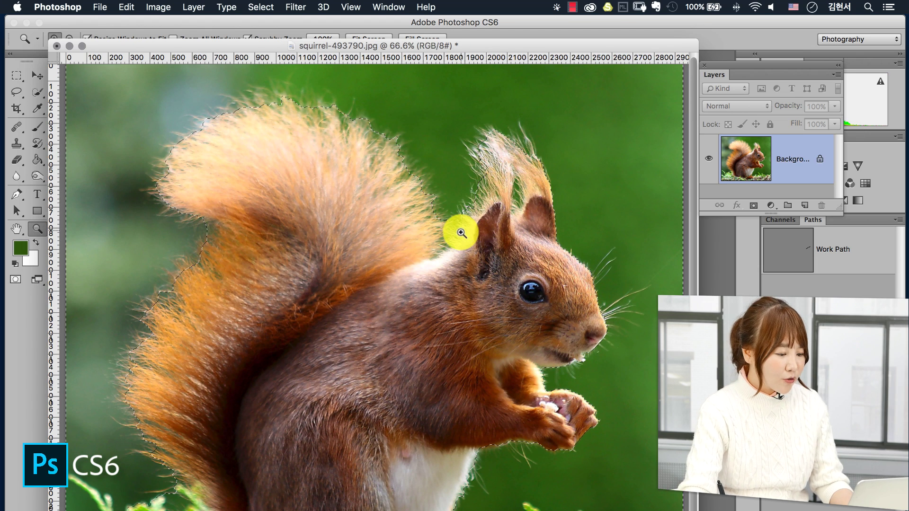
key("super+d")
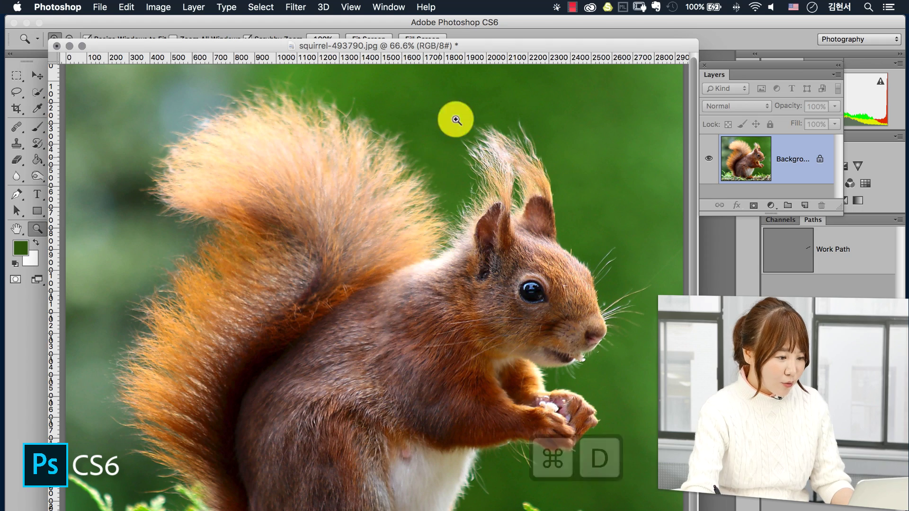
Step: Select the green background with the Magic Wand Tool, adding the lighter and darker areas above and behind the tail
left_click_drag(503, 44, 522, 44)
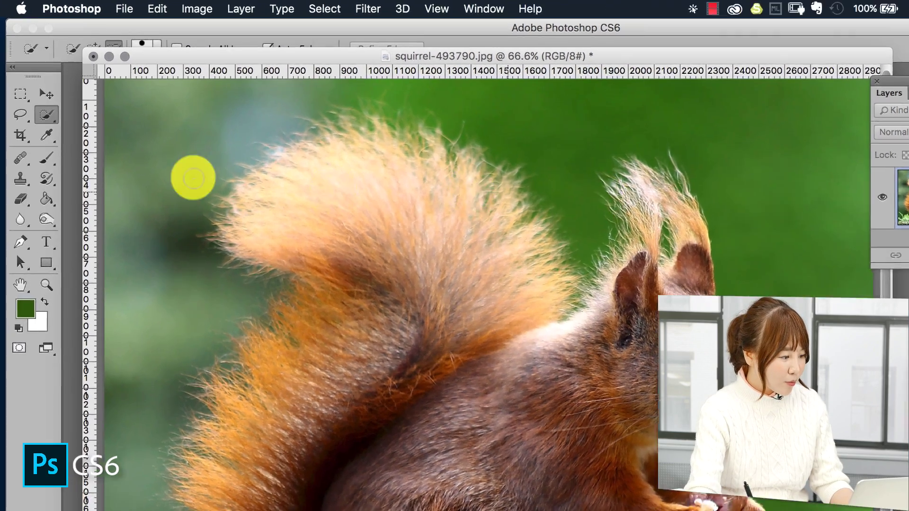
left_click(38, 92)
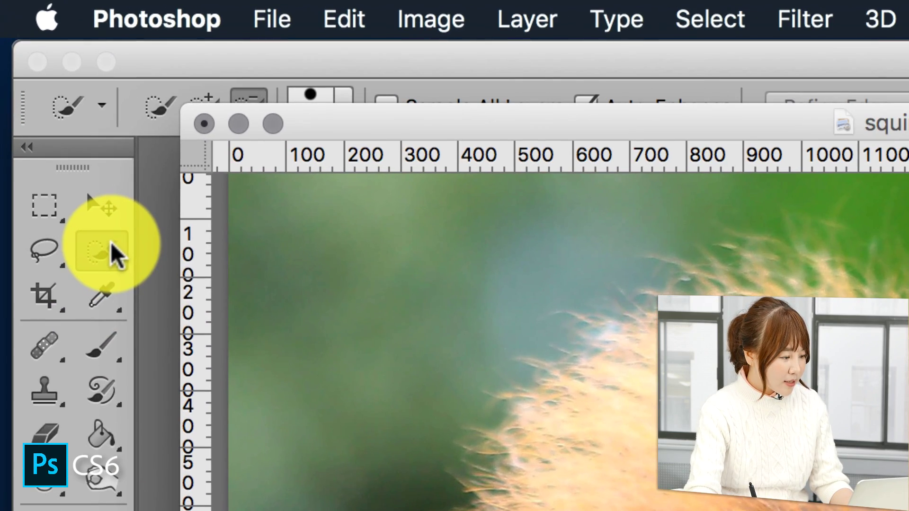
mouse_move(106, 232)
left_mouse_down()
mouse_move(126, 226)
mouse_move(191, 254)
left_mouse_up()
left_click(558, 203)
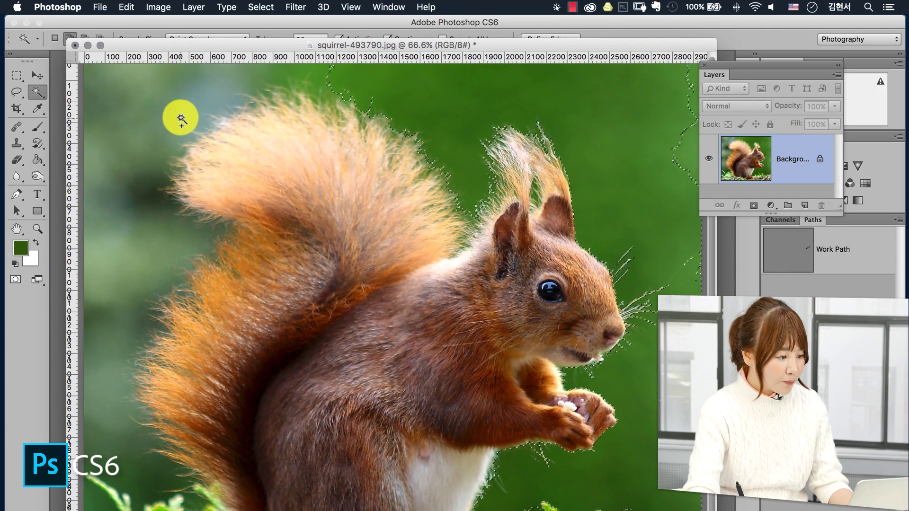
left_click(181, 117, "shift")
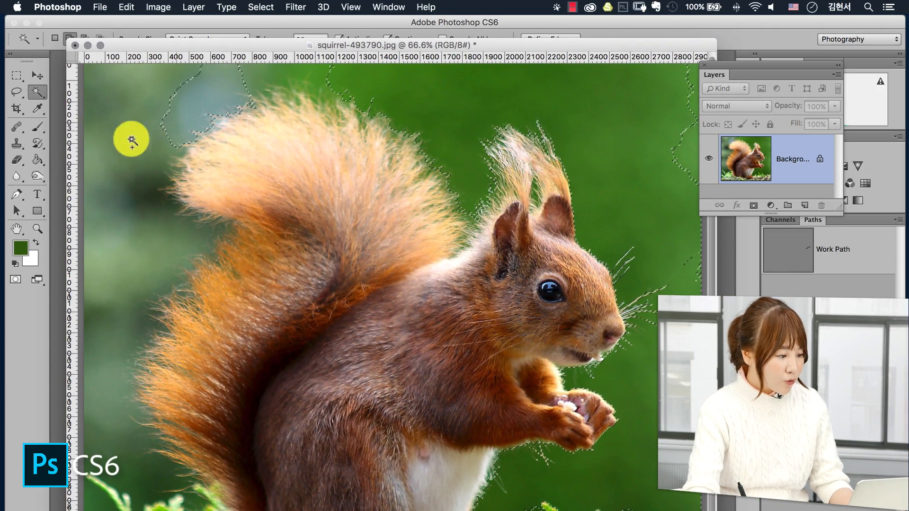
left_click(113, 127, "shift")
left_click(294, 74, "shift")
left_click(118, 173, "shift")
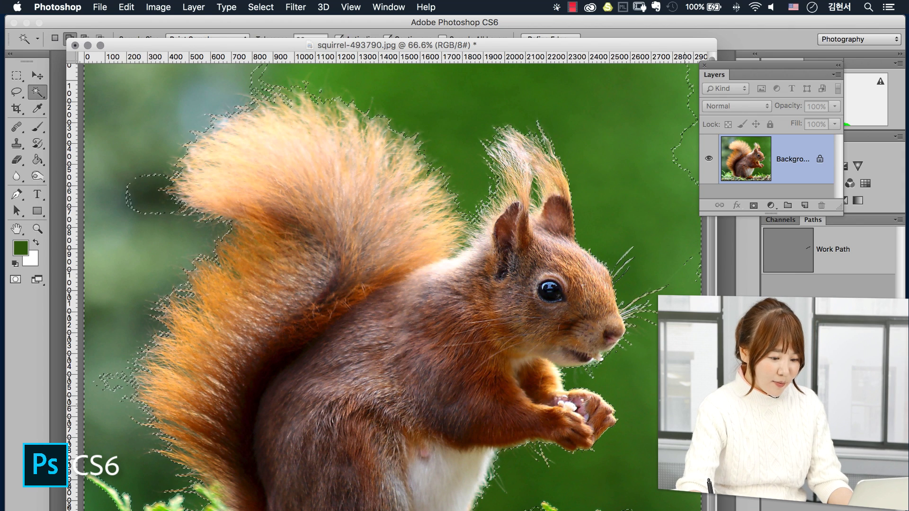
left_click(507, 500, "shift")
left_click(136, 206, "shift")
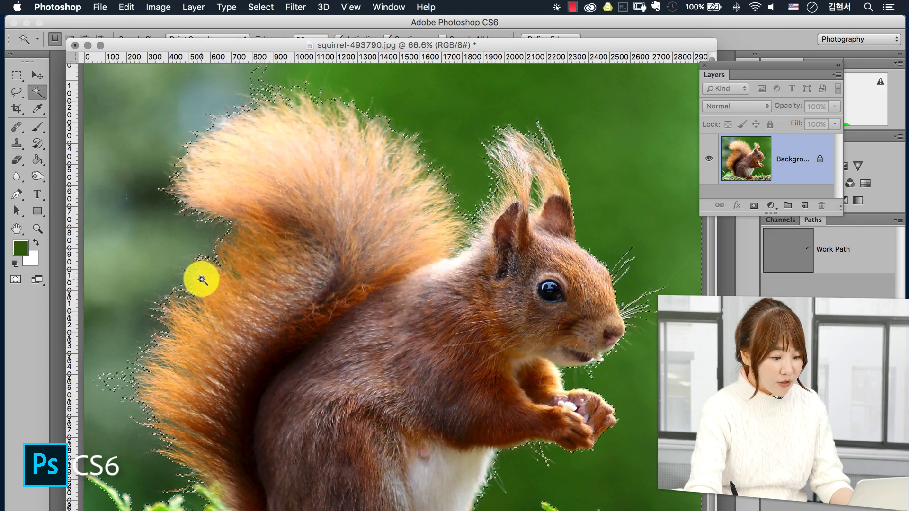
Step: Check the Magic Wand selection in Quick Mask mode around the fur and foreground plants, and clear the selection
key("q")
key("z")
left_click_drag(460, 183, 540, 186)
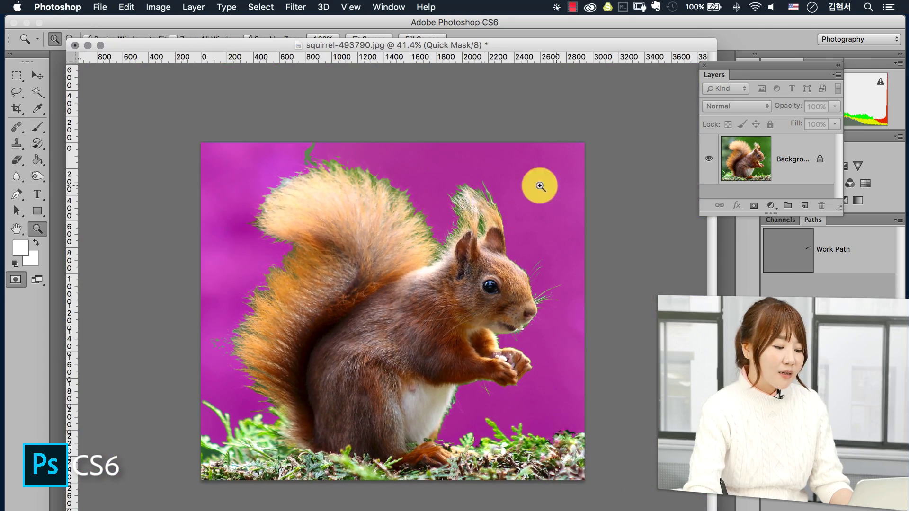
left_click_drag(259, 305, 232, 308)
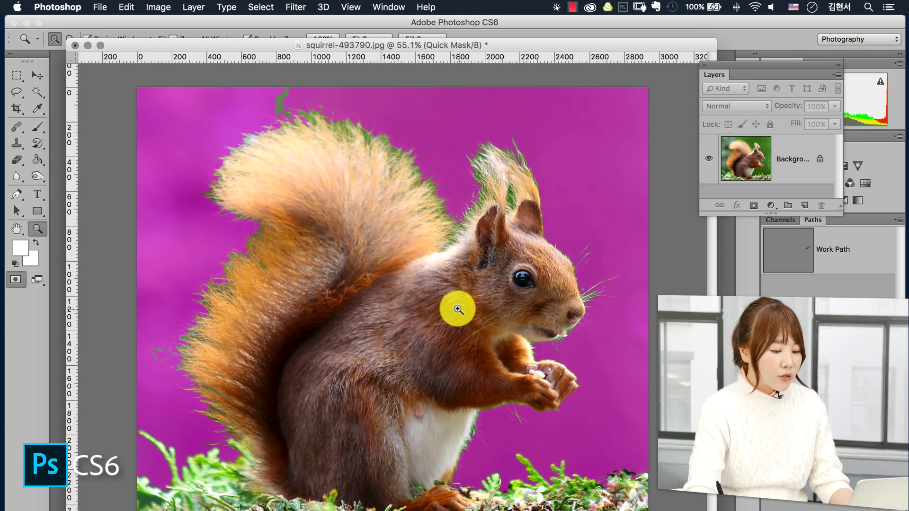
key("q")
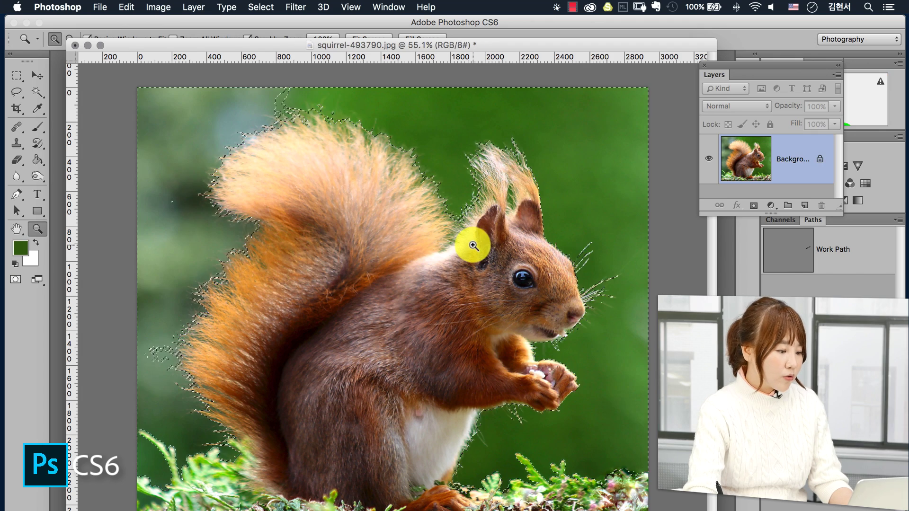
left_click(473, 243)
left_click(319, 268, "alt")
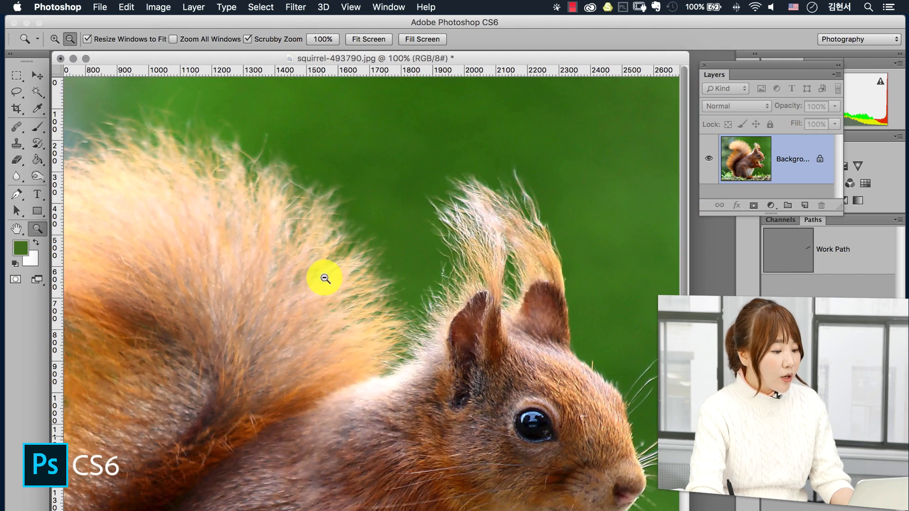
left_click(331, 278, "alt")
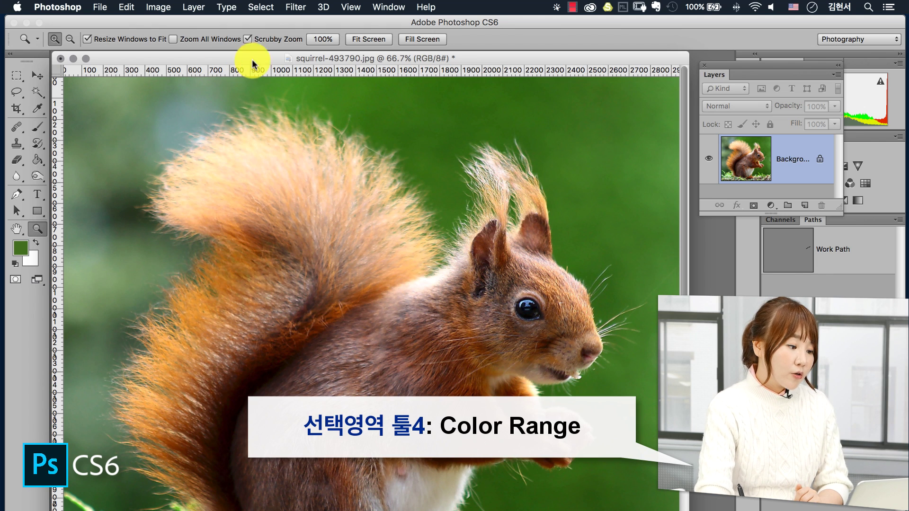
Step: Start a Color Range selection, sample several of the squirrel's fur tones, and move the dialog clear of its head
left_click(262, 8)
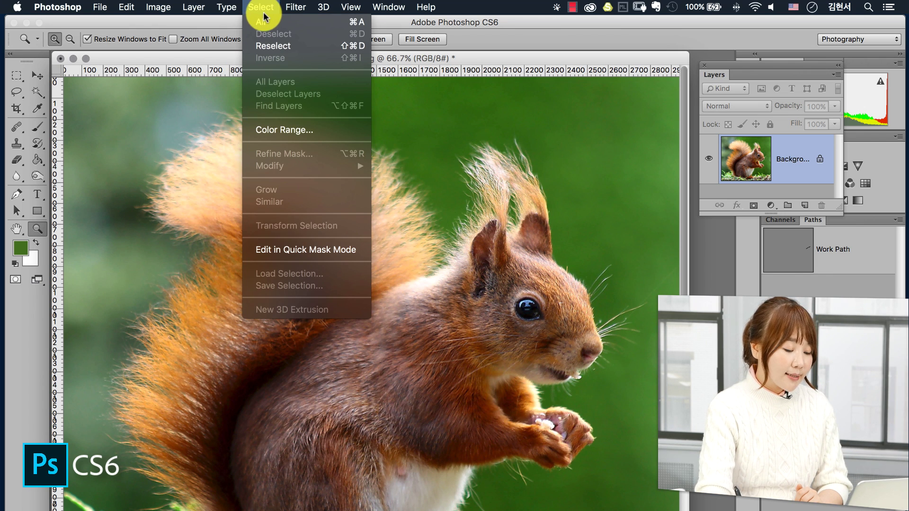
left_click(303, 131)
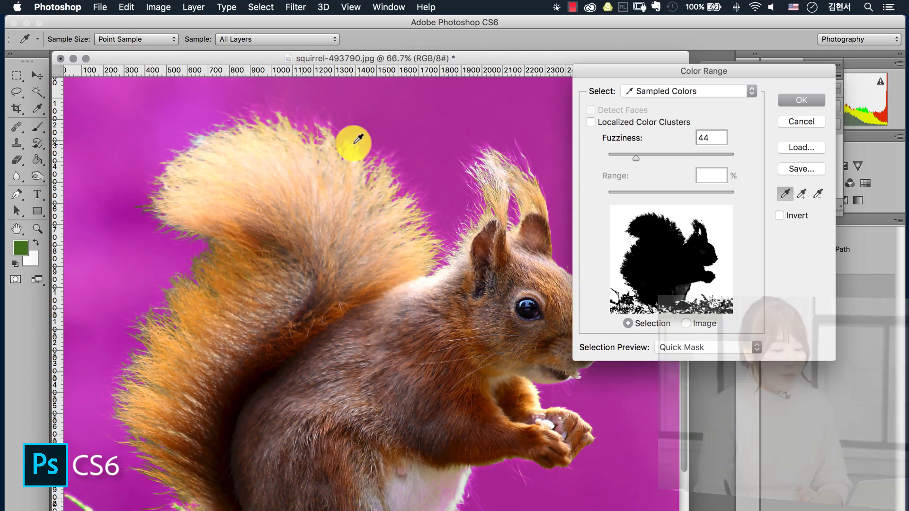
left_click(680, 250)
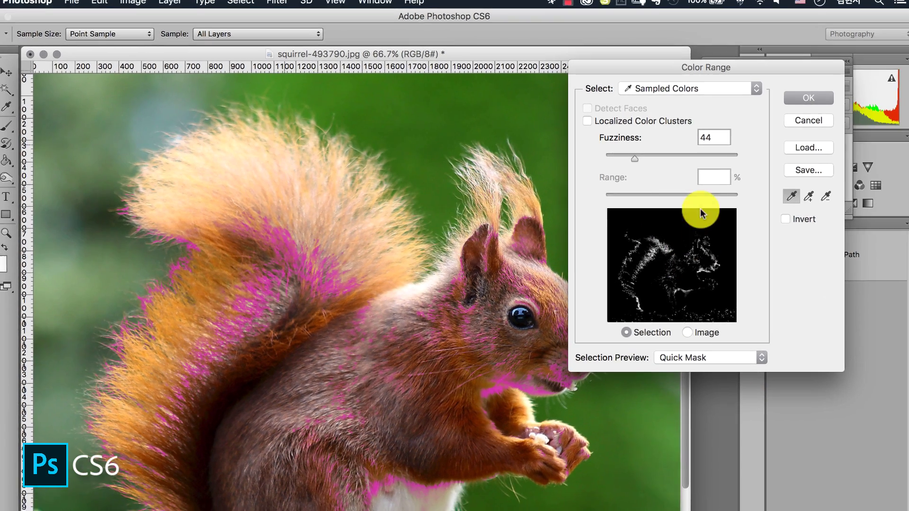
left_click(677, 246)
left_click(674, 276)
left_click(659, 271)
left_click(686, 288)
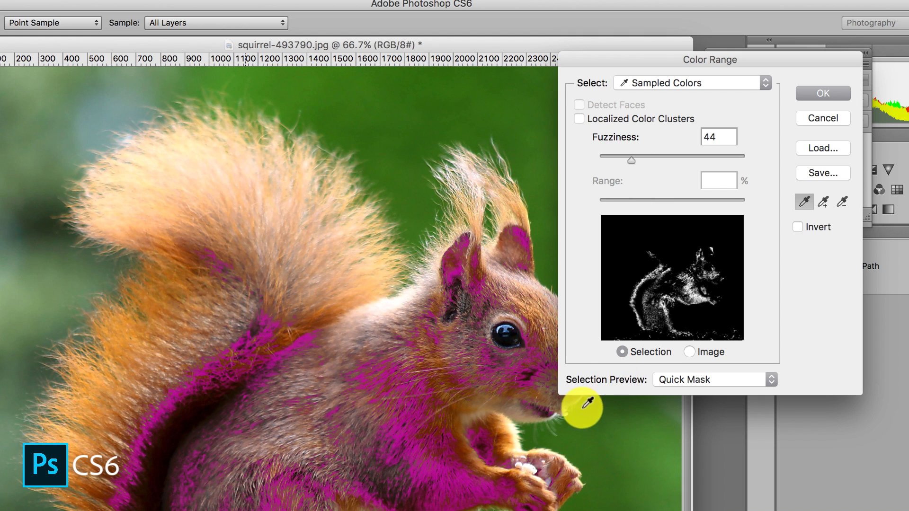
left_click_drag(706, 47, 743, 12)
left_click(686, 264)
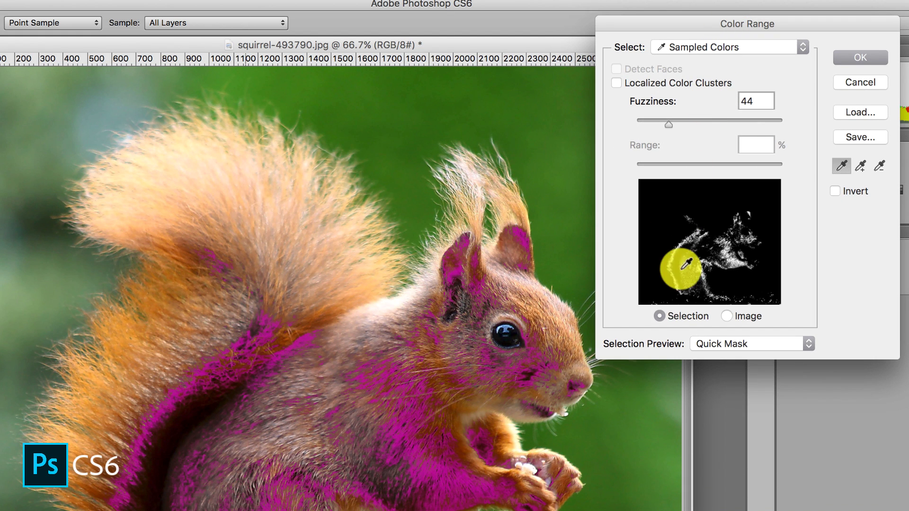
Step: Try the Grayscale and Black Matte selection previews, sampling the background green in Black Matte, and set the preview to White Matte
left_click(696, 344)
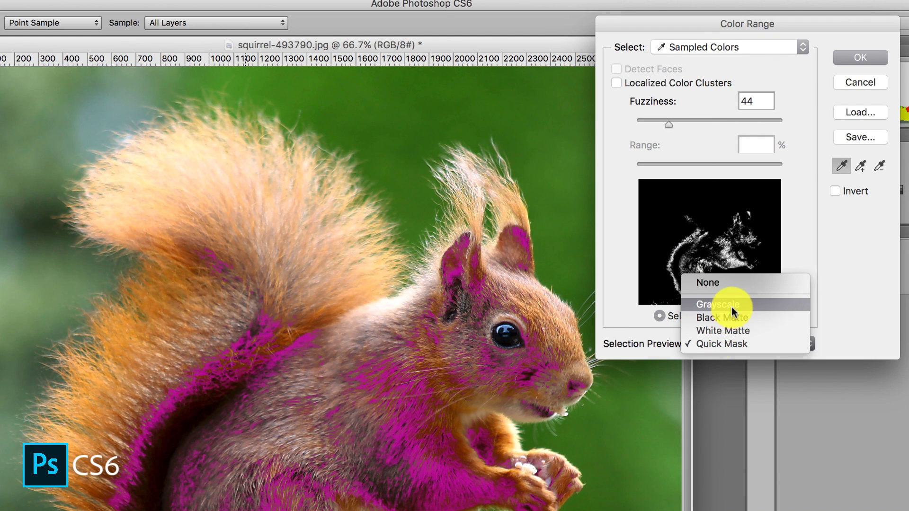
left_click(731, 306)
left_click(714, 343)
left_click(712, 356)
left_click(739, 343)
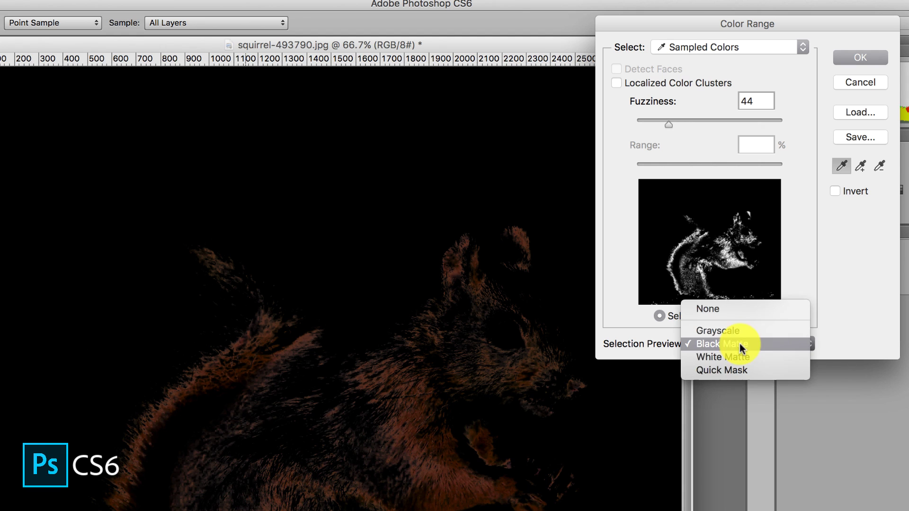
left_click(739, 345)
left_click(727, 195)
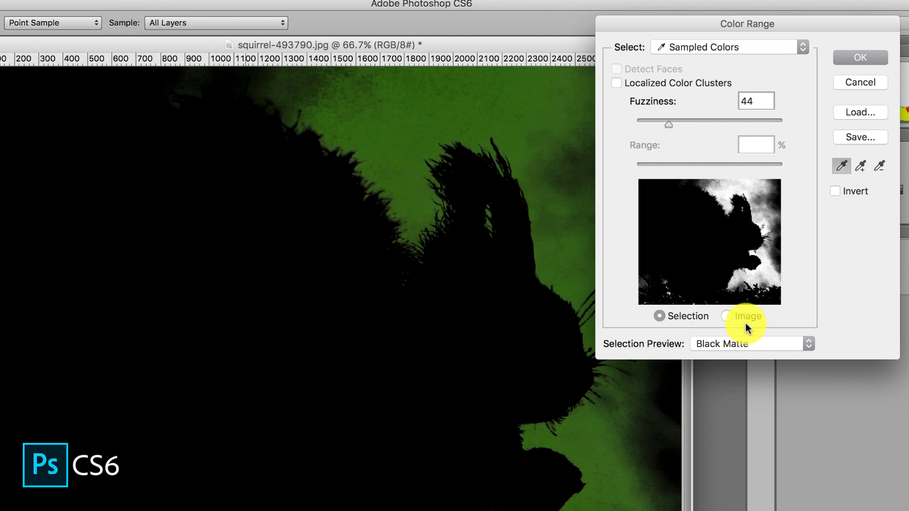
left_click(748, 344)
left_click(754, 358)
Step: Sample the green background and add its remaining tones around the squirrel to the color range
left_click(775, 191)
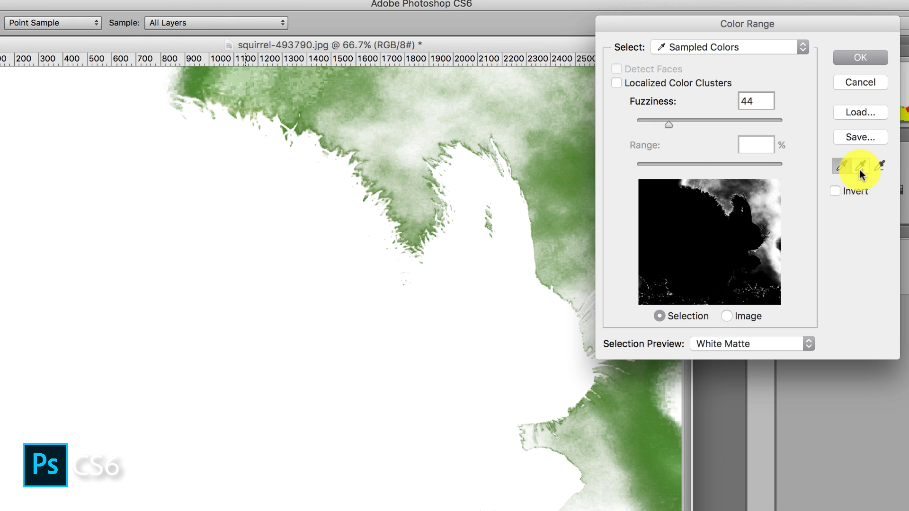
left_click(860, 173)
left_click(653, 194)
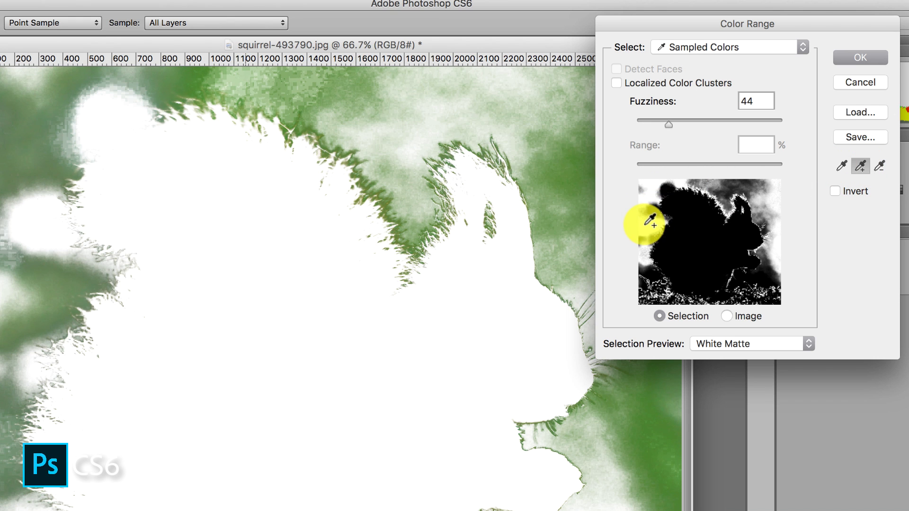
left_click(657, 215)
left_click(693, 189)
left_click(670, 190)
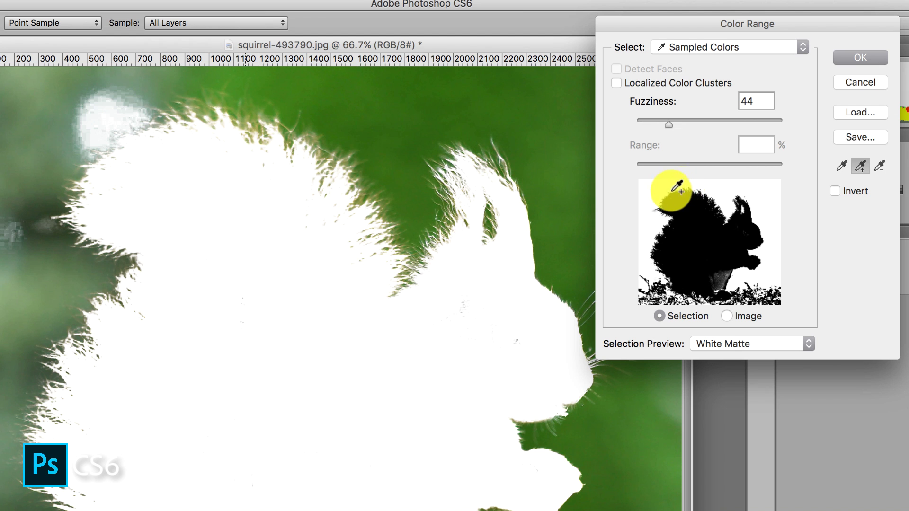
left_click(645, 270)
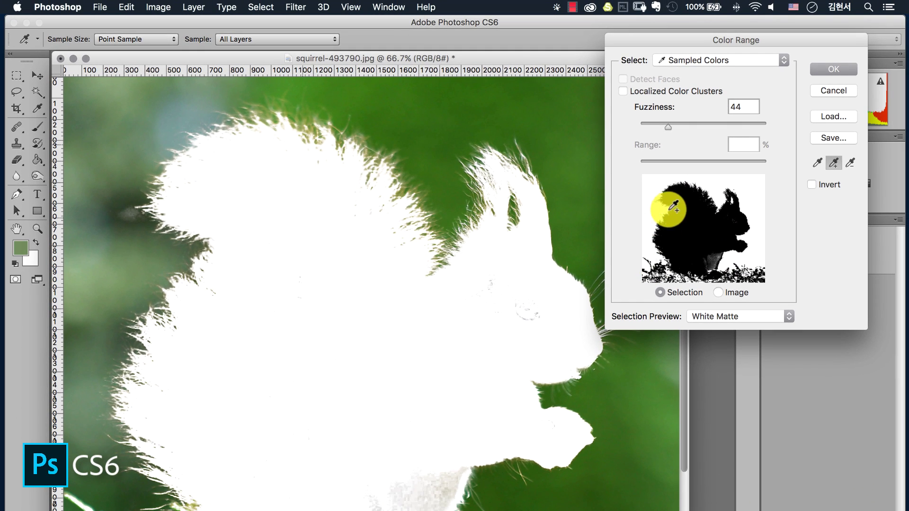
left_click(744, 188)
Step: Set the color range's Fuzziness to 32 and apply it as a selection
mouse_move(665, 119)
left_mouse_down()
mouse_move(687, 133)
mouse_move(665, 131)
left_mouse_up()
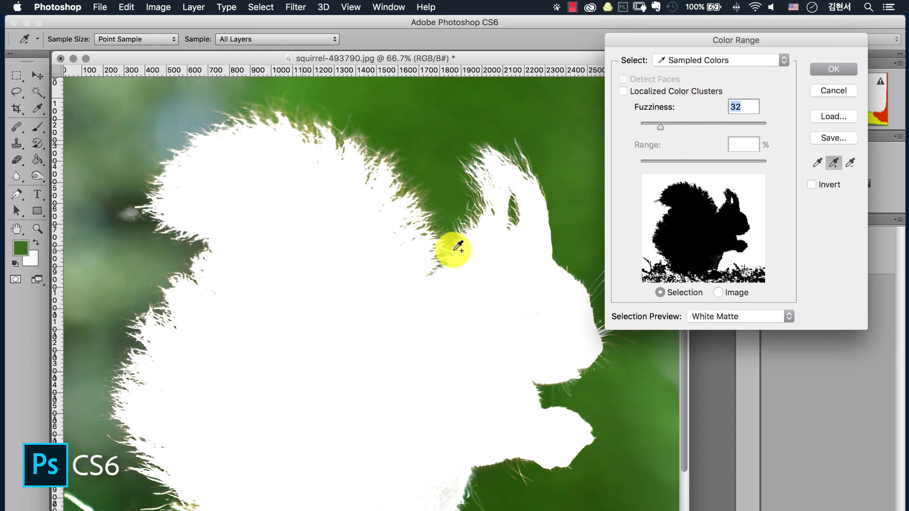
scroll(471, 317, "down", 5)
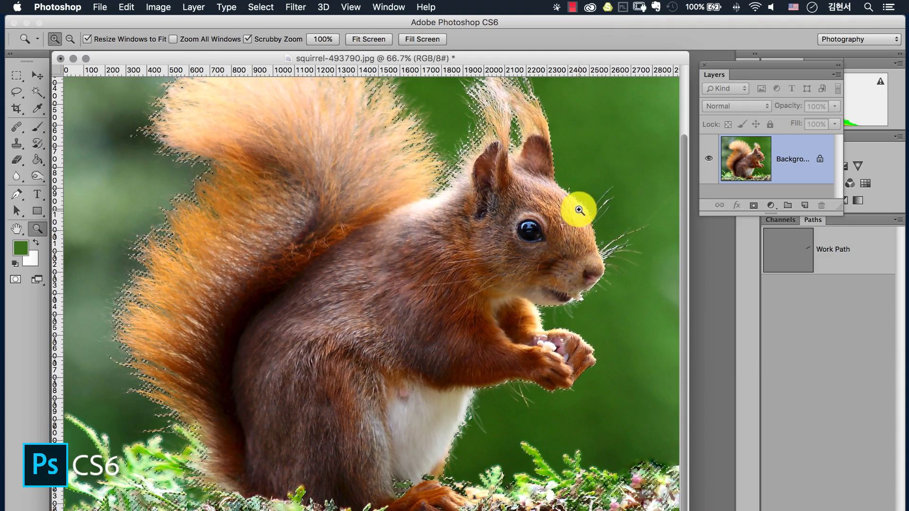
Step: Examine the color range selection in Quick Mask mode around the ear tufts, tail fur and body
left_click(531, 141)
left_click_drag(463, 196, 456, 336)
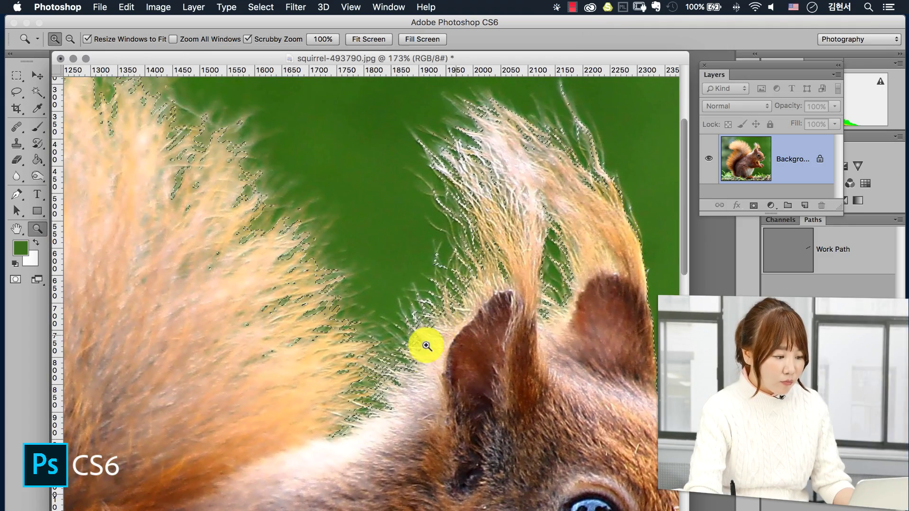
key("q")
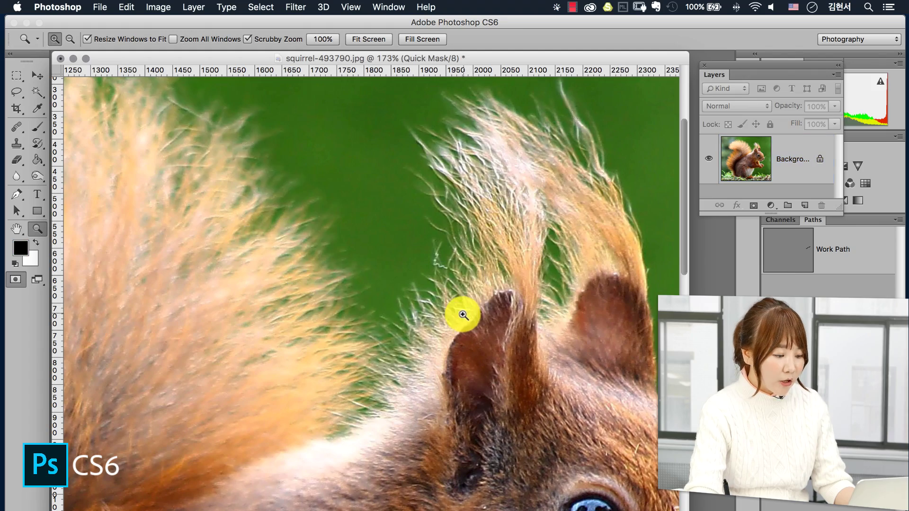
left_click_drag(500, 215, 531, 221)
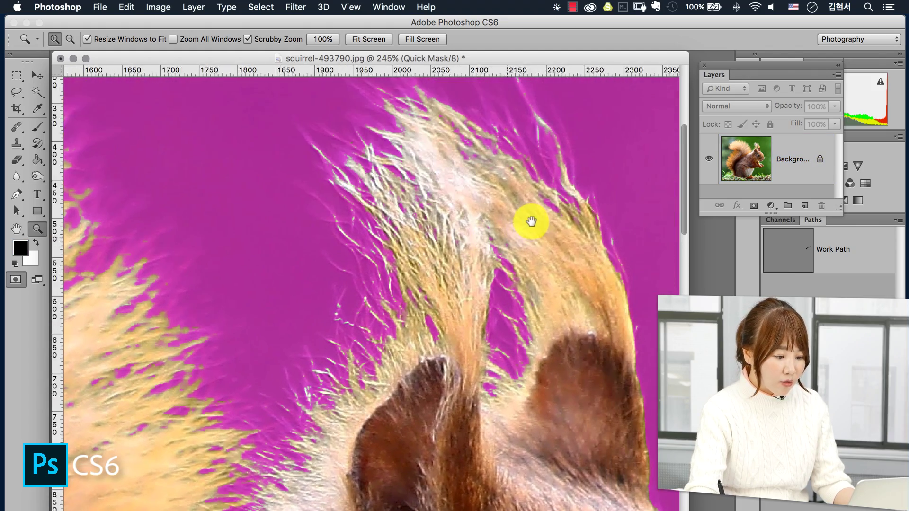
left_click_drag(419, 297, 463, 270)
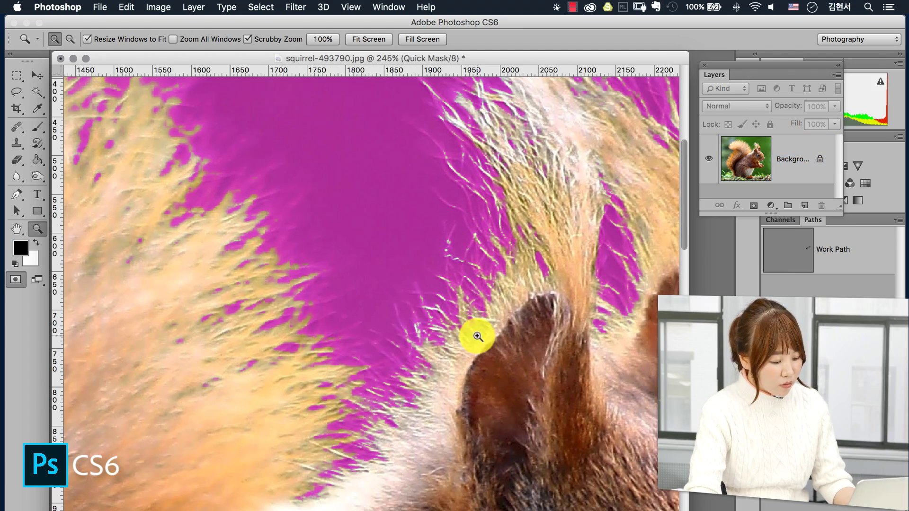
left_click_drag(479, 304, 428, 327)
left_click_drag(466, 379, 473, 268)
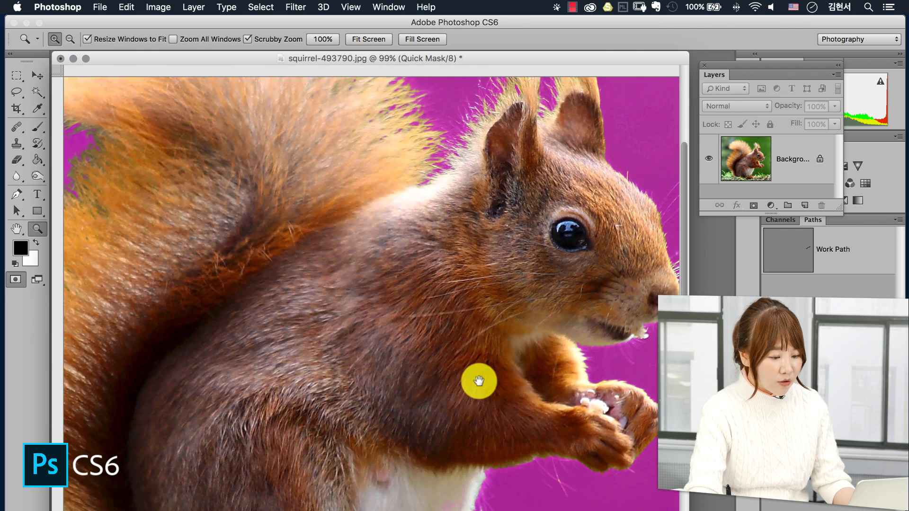
Step: Return the color range mask to a selection, invert it to select the squirrel, and check it in Quick Mask mode
left_click_drag(518, 378, 459, 225)
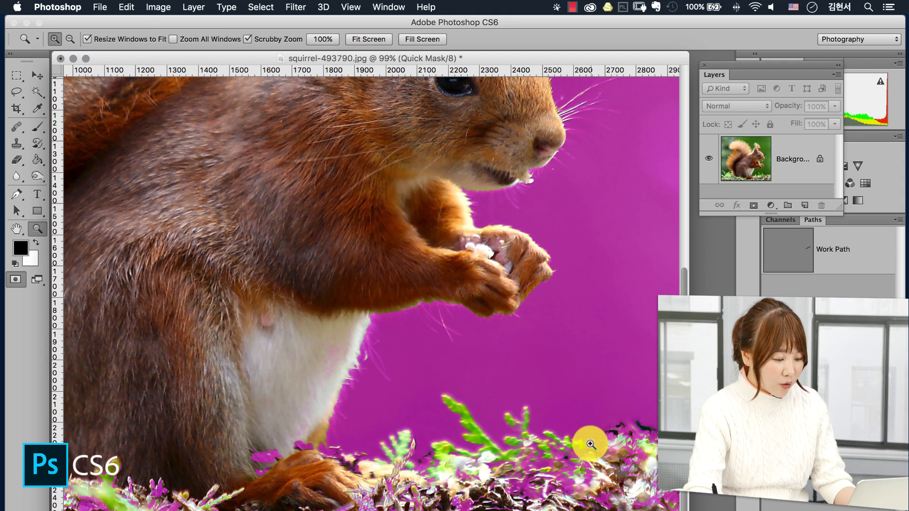
key("q")
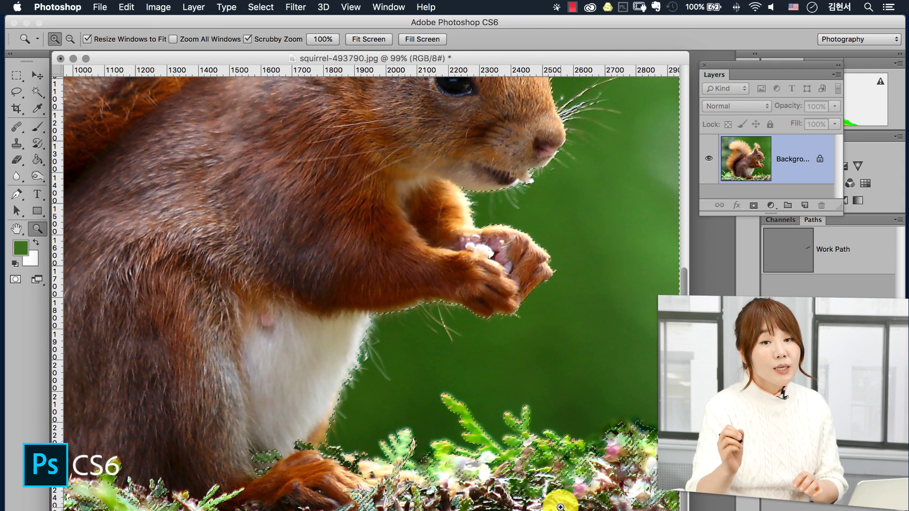
left_click_drag(340, 308, 309, 309)
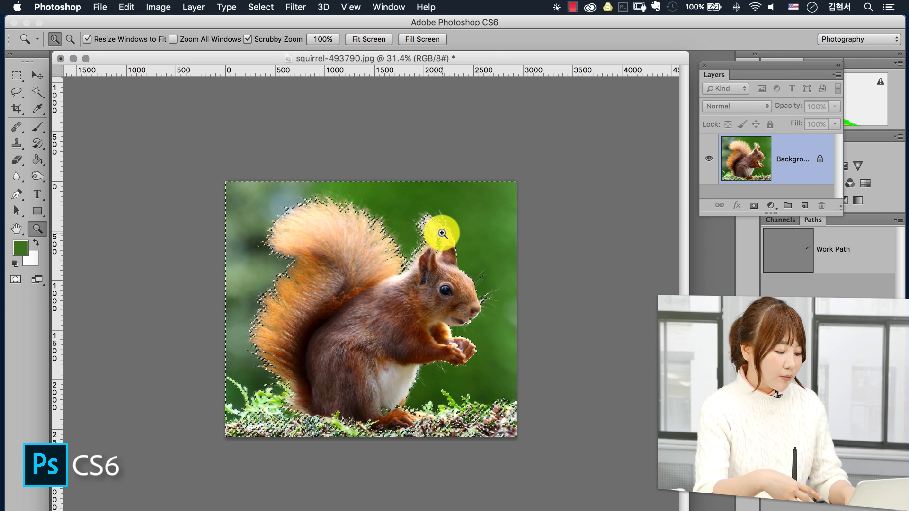
key("shift+super+i")
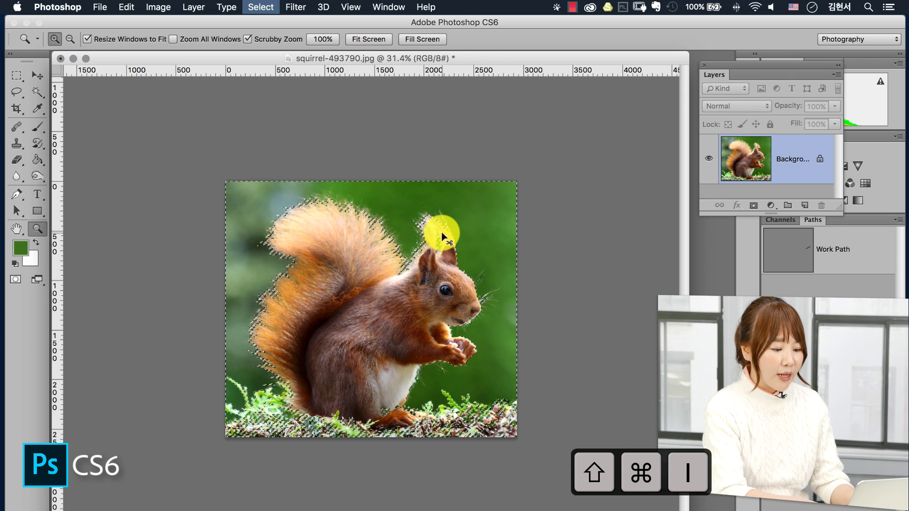
key("q")
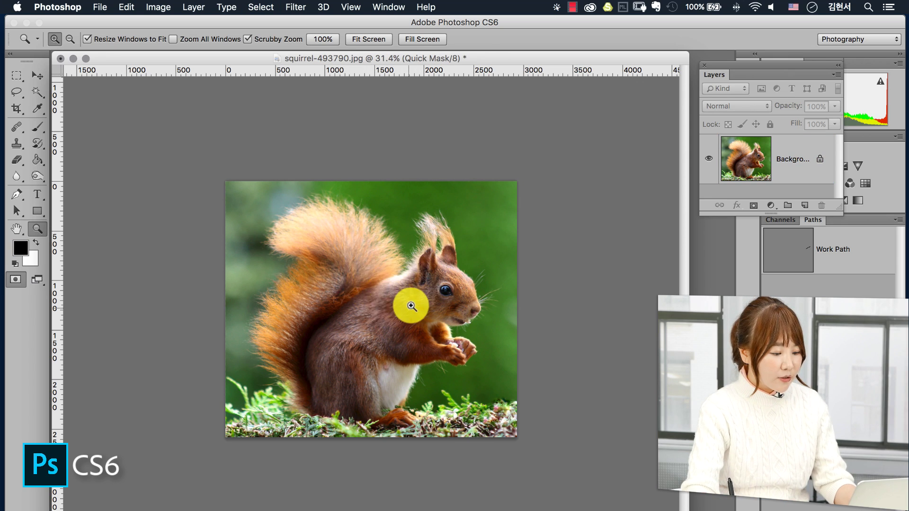
key("q")
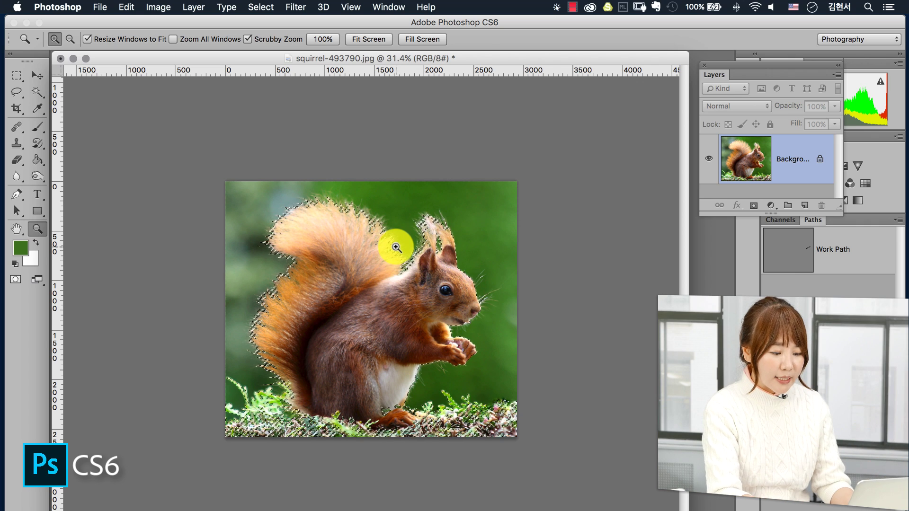
Step: Copy the selected squirrel to its own layer and hide the Background layer
key("super+j")
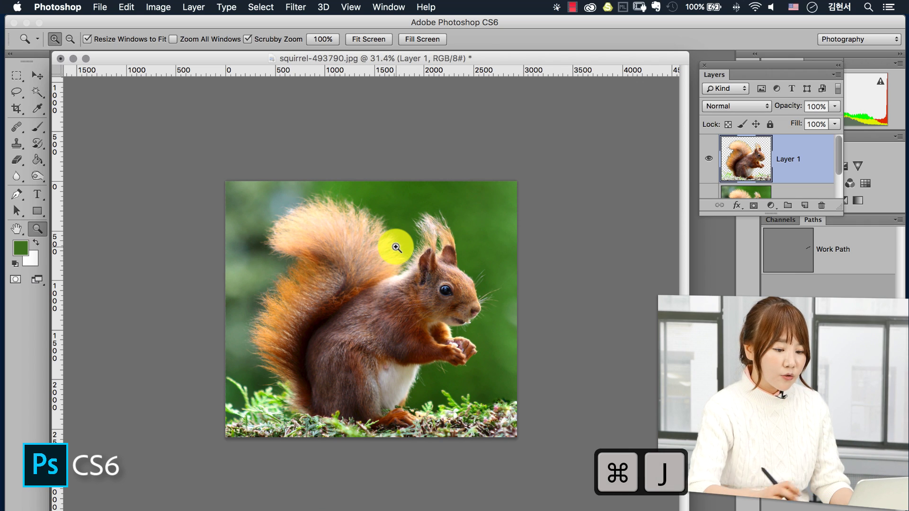
left_click_drag(835, 206, 865, 296)
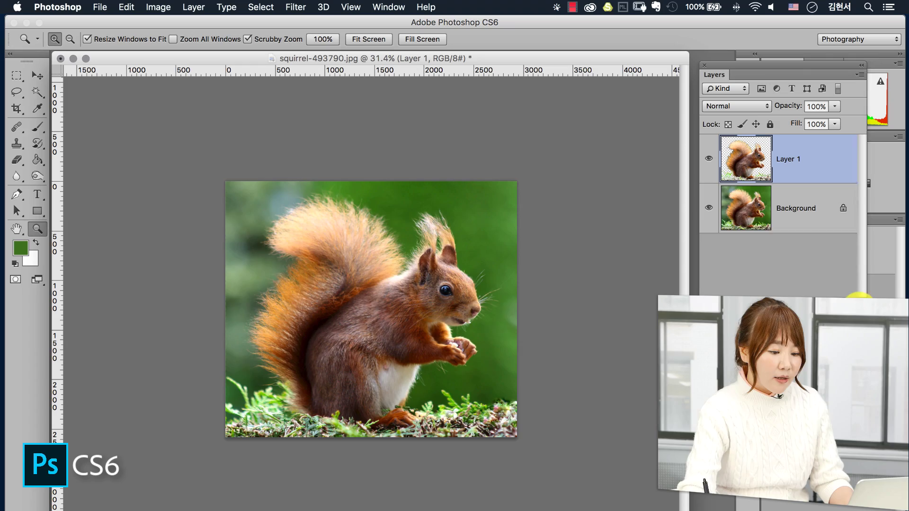
left_click(708, 208)
Step: Examine the cutout's edges around the ear tufts, tail fur, paws, belly and grass
left_click_drag(462, 235, 570, 238)
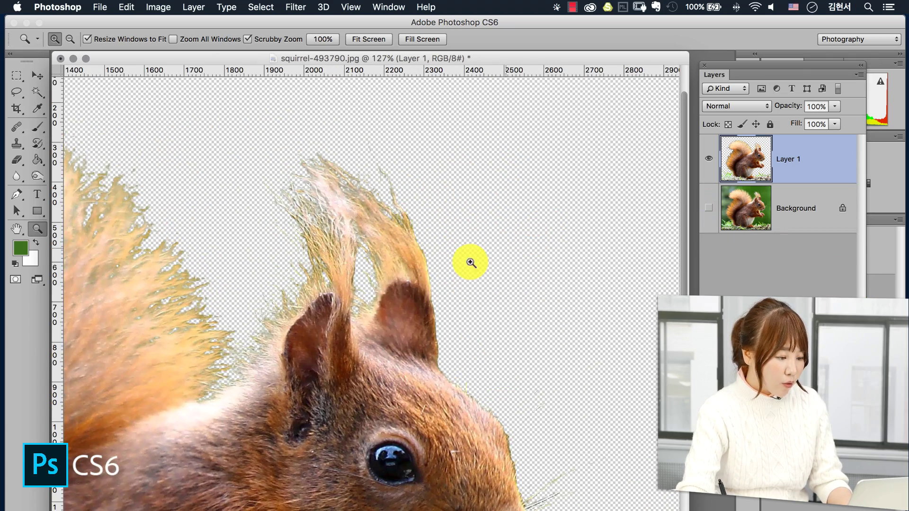
left_click_drag(257, 309, 469, 208)
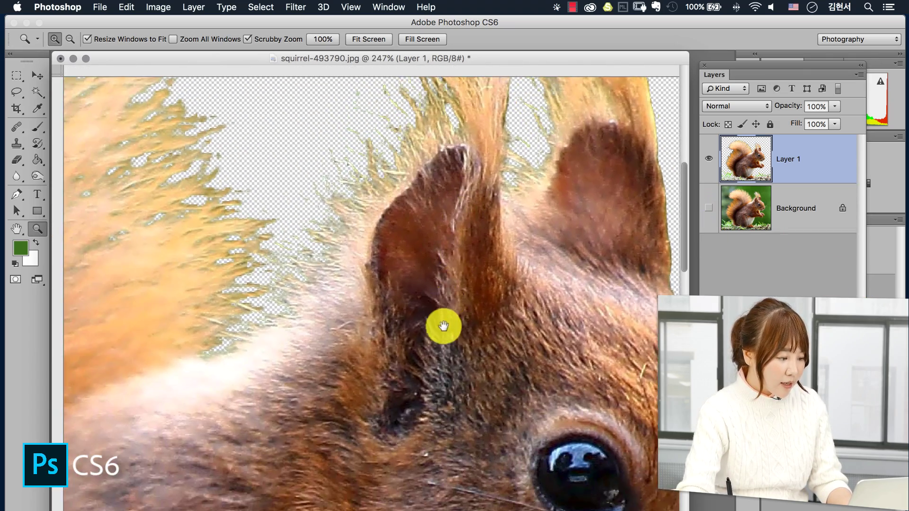
left_click_drag(435, 333, 361, 333)
left_click_drag(491, 487, 532, 365)
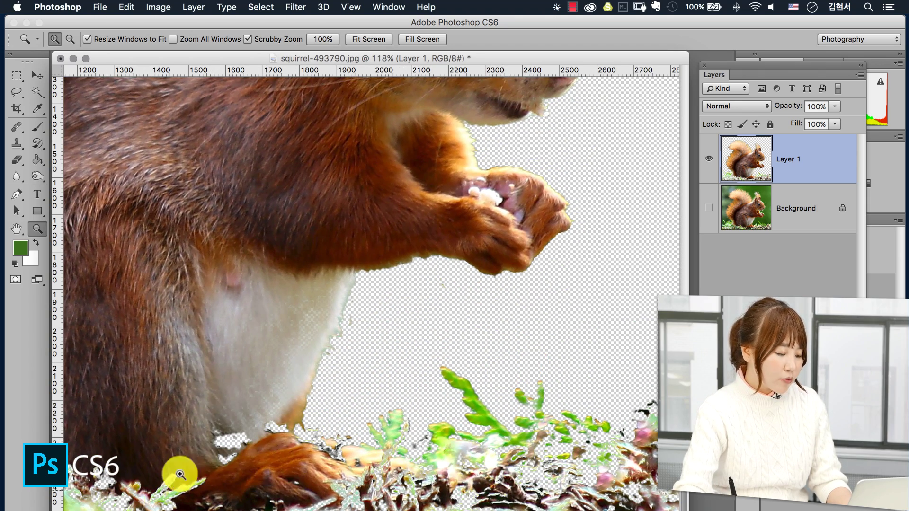
left_click_drag(280, 463, 390, 459)
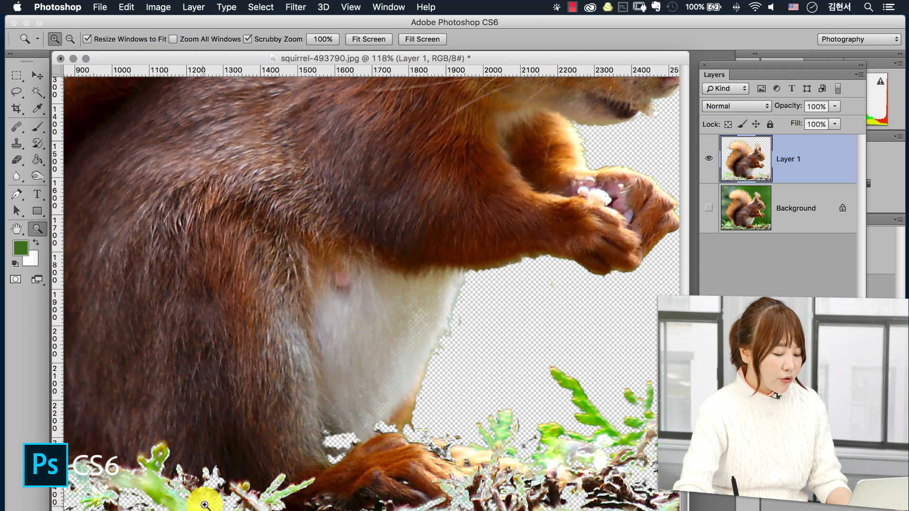
left_click_drag(395, 428, 319, 423)
Step: Revert the image to its saved state and duplicate the Background layer
key("F12")
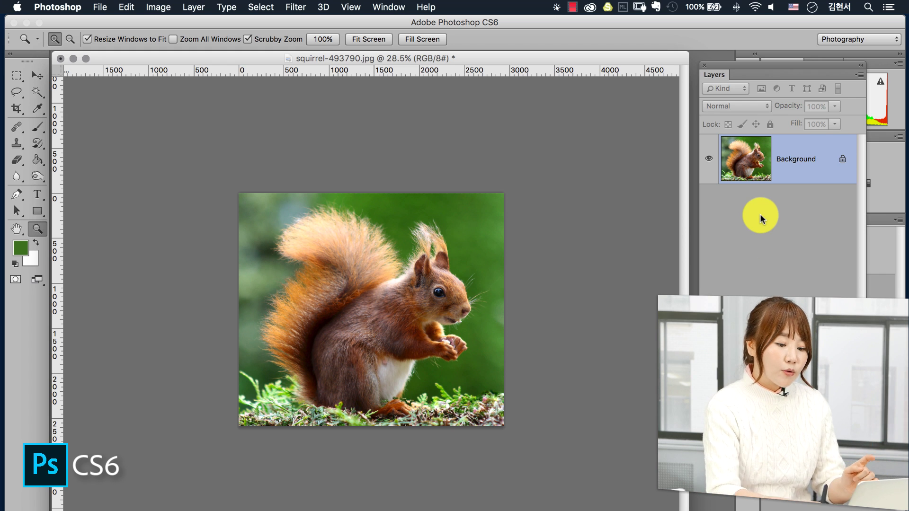
key("super+j")
Step: Draw a rough freehand Lasso selection mostly inside the squirrel's outline and check its coverage in Quick Mask mode
mouse_move(353, 339)
left_mouse_down()
mouse_move(442, 339)
mouse_move(426, 334)
left_mouse_up()
key("l")
mouse_move(278, 398)
left_mouse_down()
mouse_move(182, 487)
mouse_move(212, 418)
mouse_move(215, 294)
mouse_move(276, 149)
mouse_move(396, 204)
left_mouse_up()
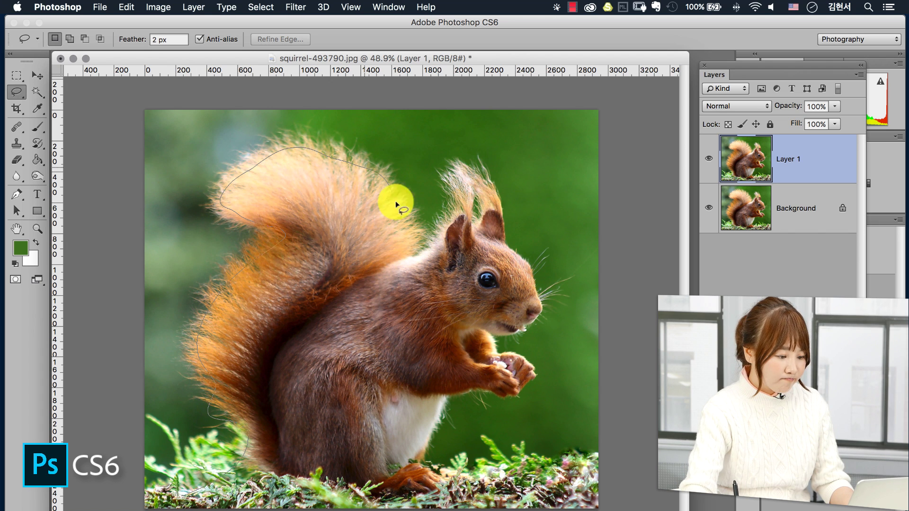
mouse_move(446, 246)
left_mouse_down()
mouse_move(457, 208)
mouse_move(442, 163)
mouse_move(494, 181)
mouse_move(506, 234)
left_mouse_up()
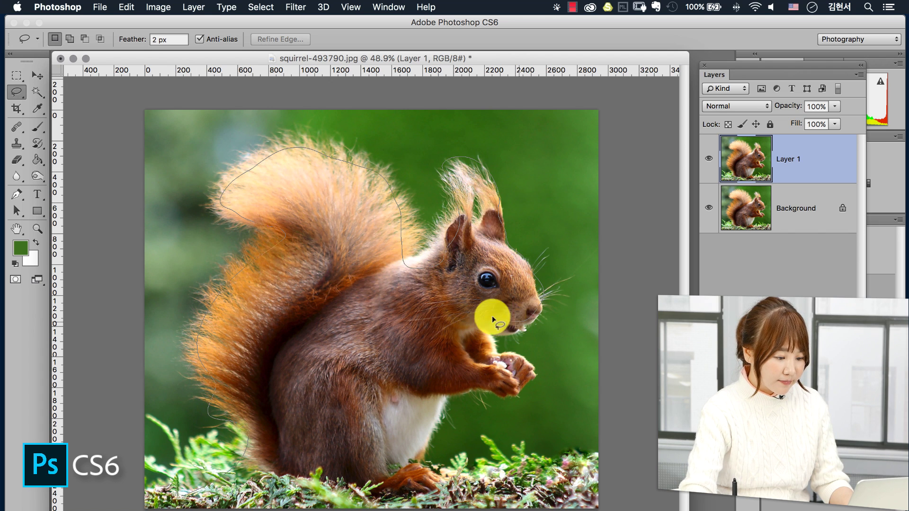
left_click_drag(492, 317, 545, 502)
key("q")
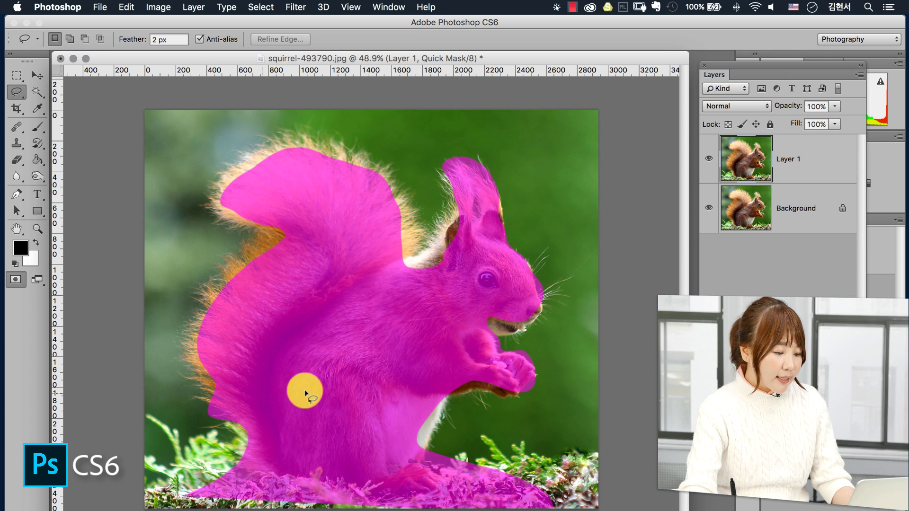
key("q")
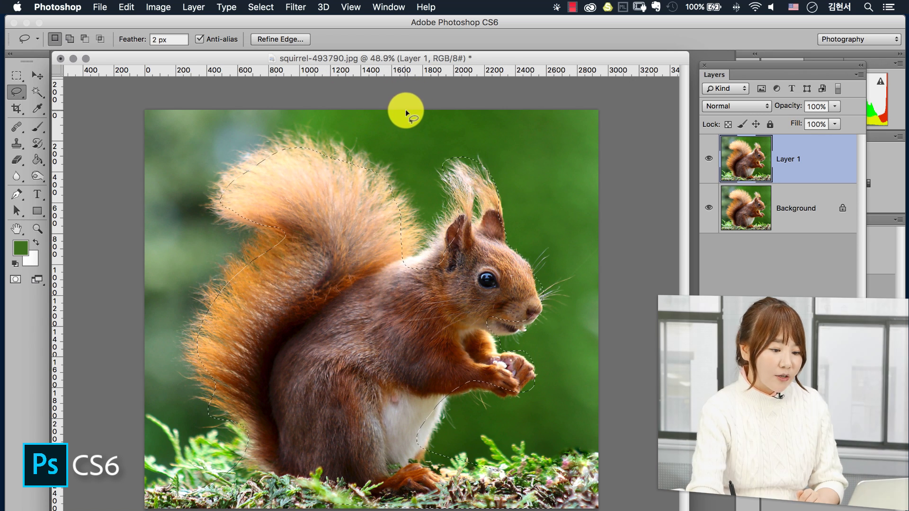
Step: Try masking Layer 1 with the Lasso selection, view the mask on its own, and undo the mask
left_click_drag(763, 67, 612, 71)
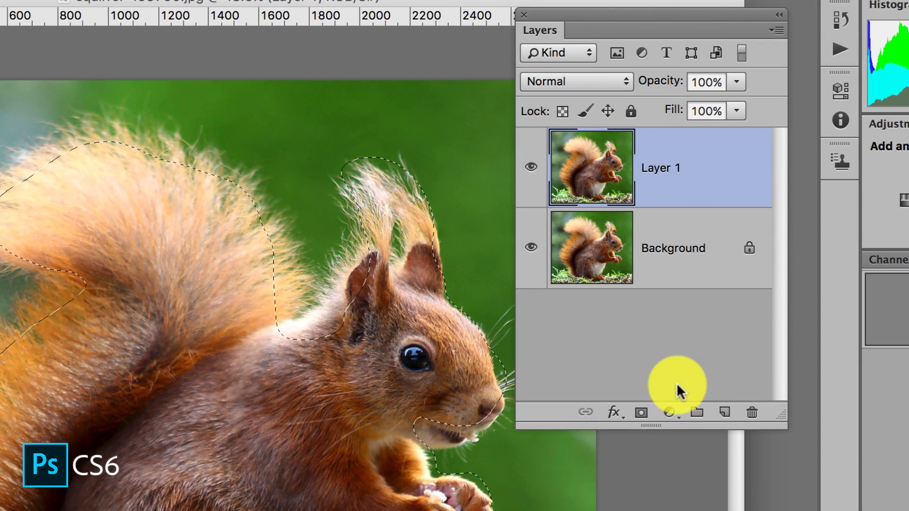
left_click(641, 413)
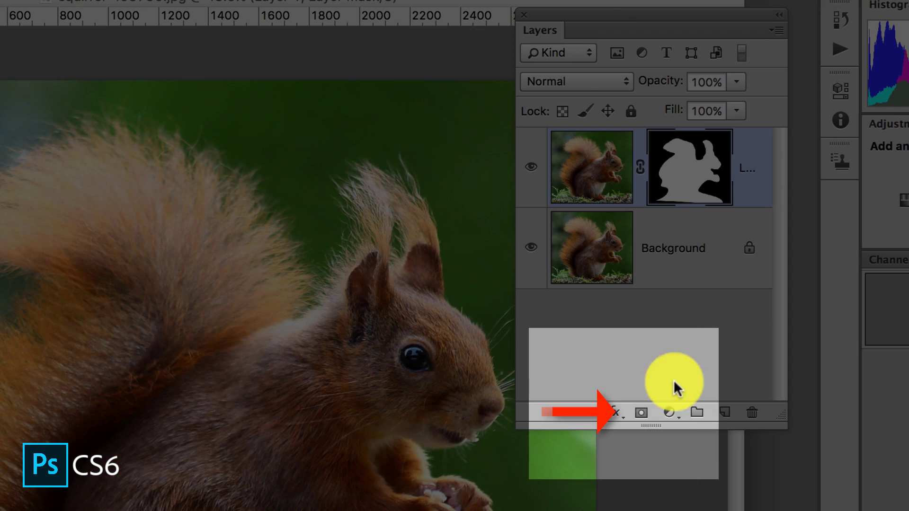
left_click(686, 183, "alt")
left_click(693, 175, "alt")
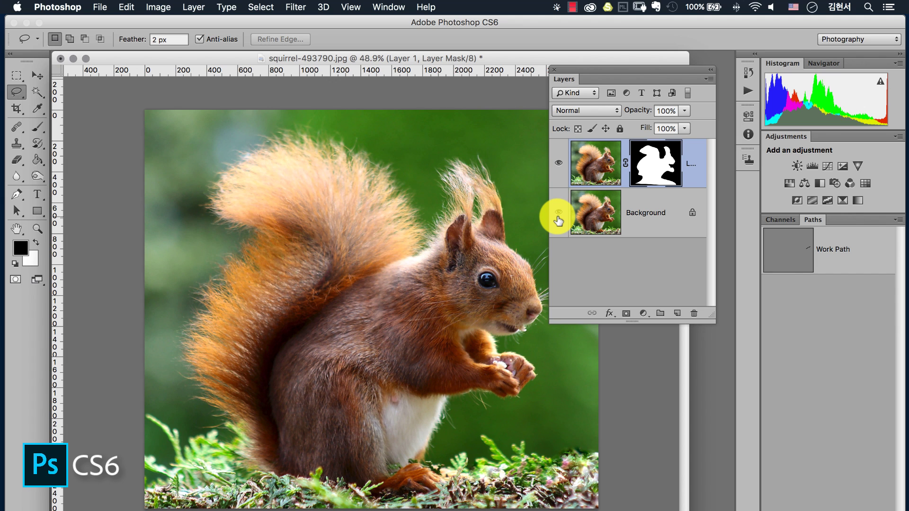
key("super+z")
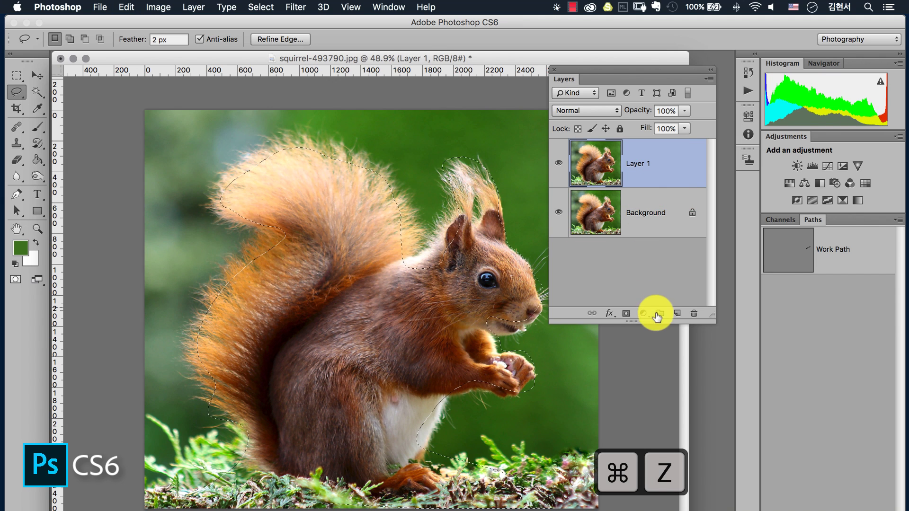
Step: Add a layer mask from the Lasso selection to Layer 1 and open Refine Mask, keeping the Overlay view
left_click(625, 313)
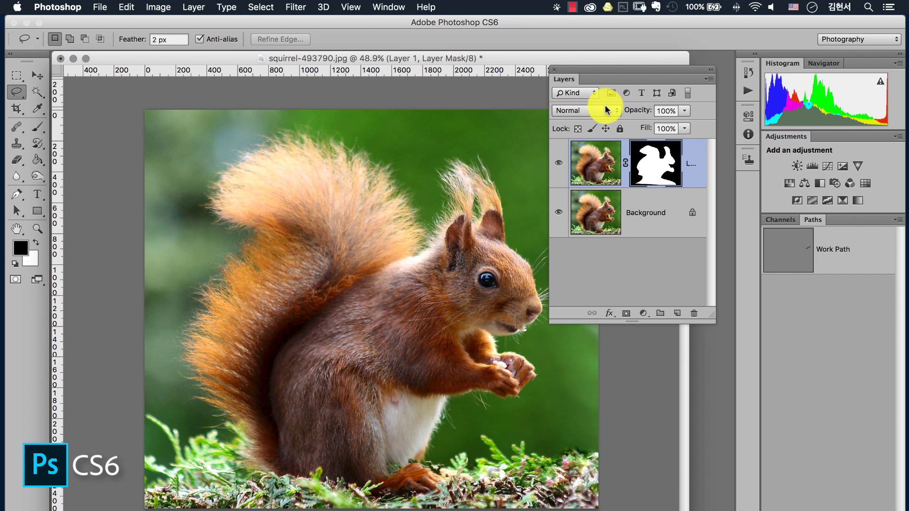
left_click(261, 7)
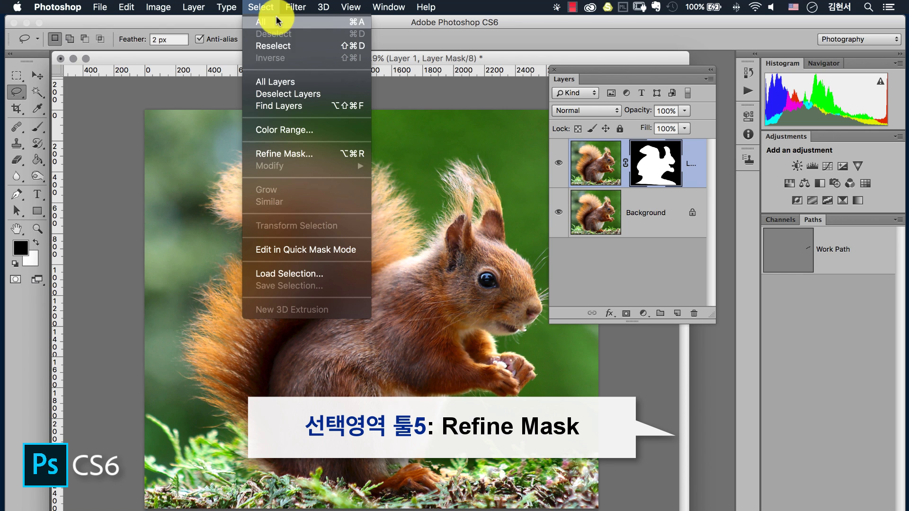
left_click(305, 152)
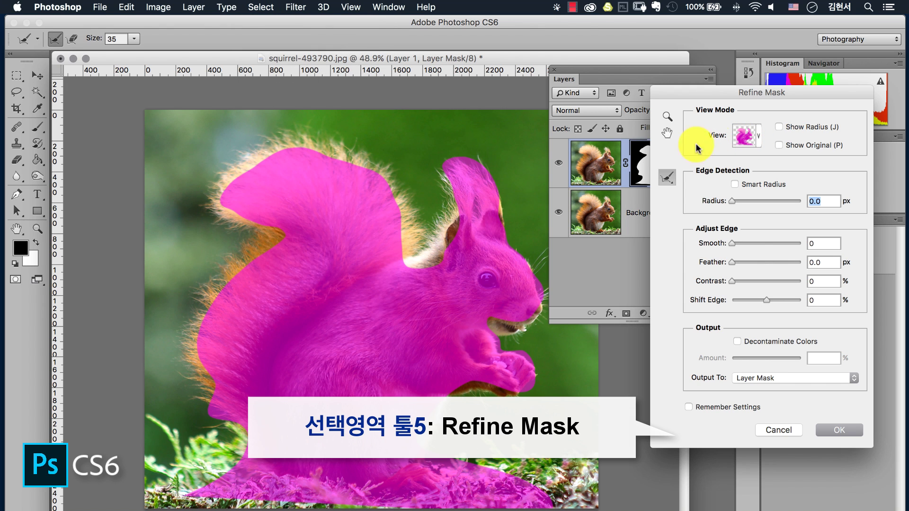
left_click_drag(735, 91, 635, 137)
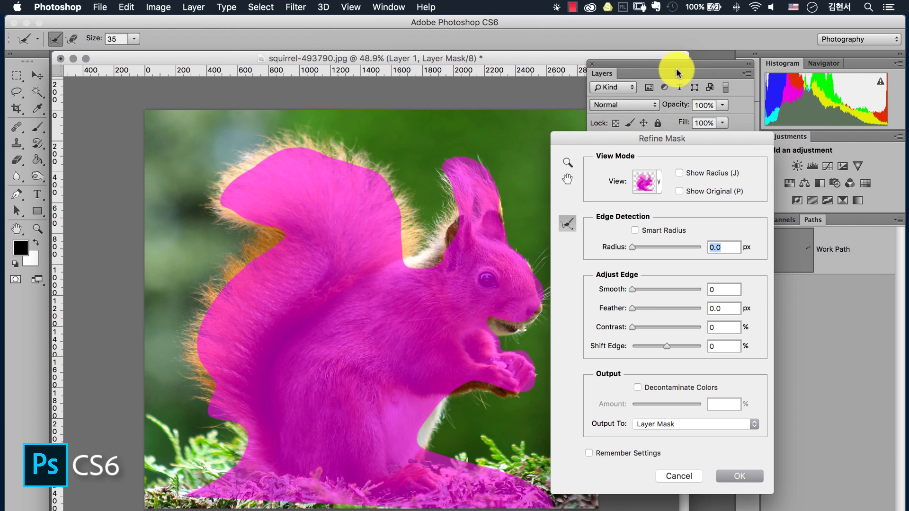
left_click_drag(702, 148, 706, 121)
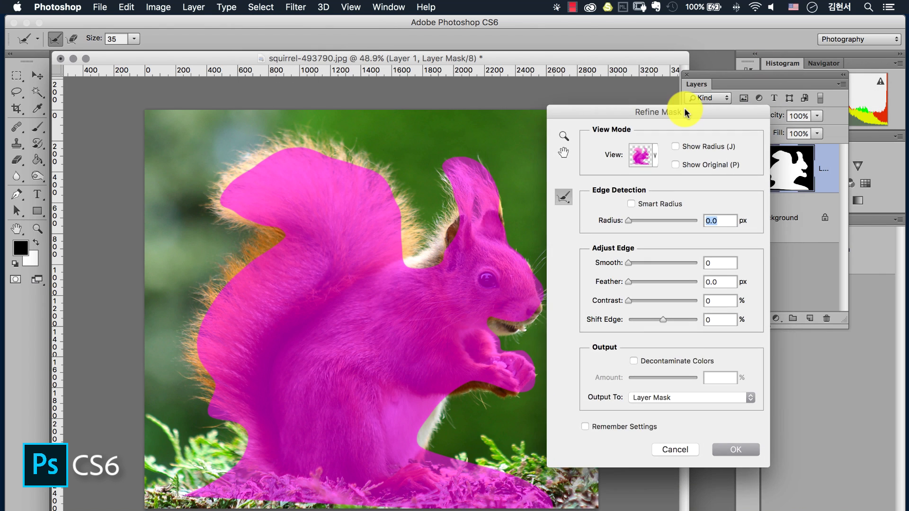
left_click(656, 163)
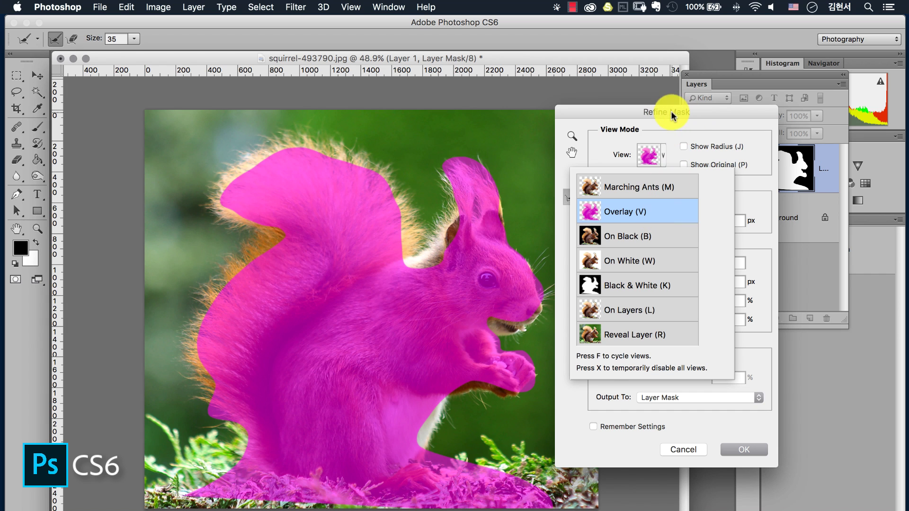
left_click(651, 146)
Step: Set the Refine Radius brush size to 156 and paint over the missed fur between the tail and the ear
key("z")
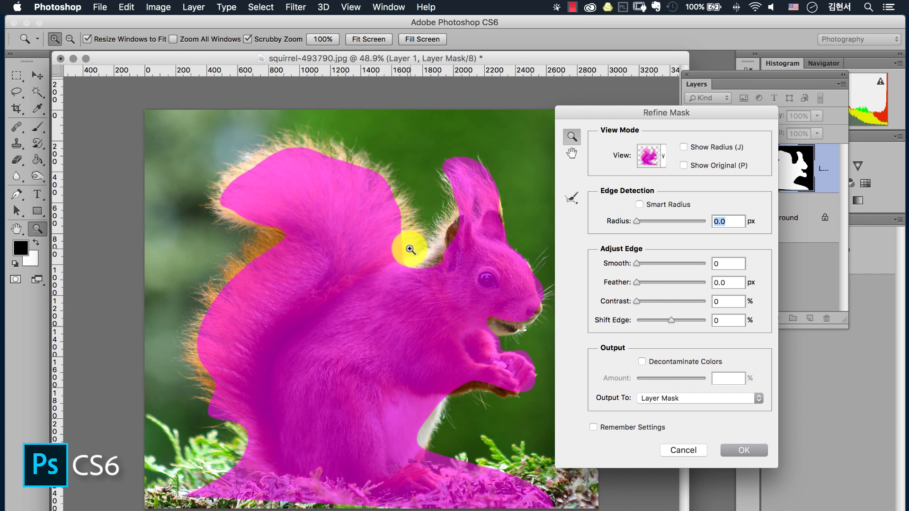
left_click(433, 256)
left_click(406, 251)
left_click(457, 274)
left_click(457, 275)
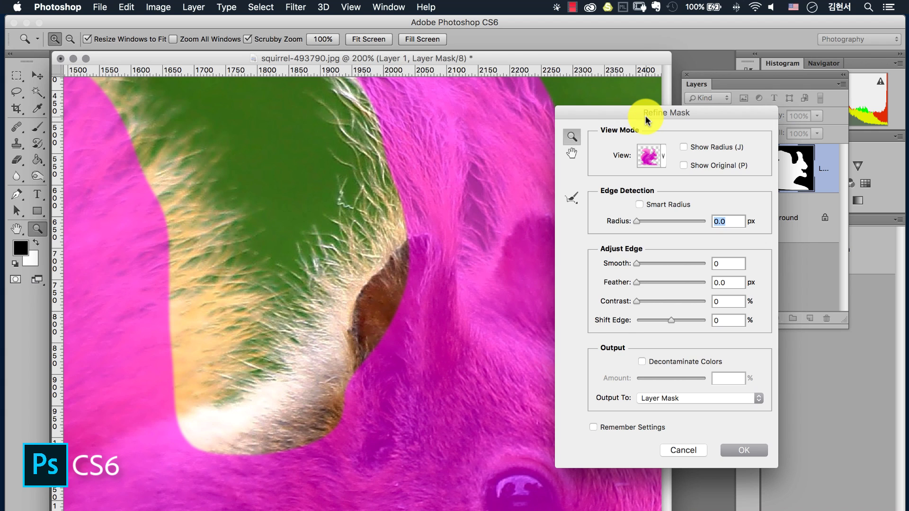
left_click(572, 198)
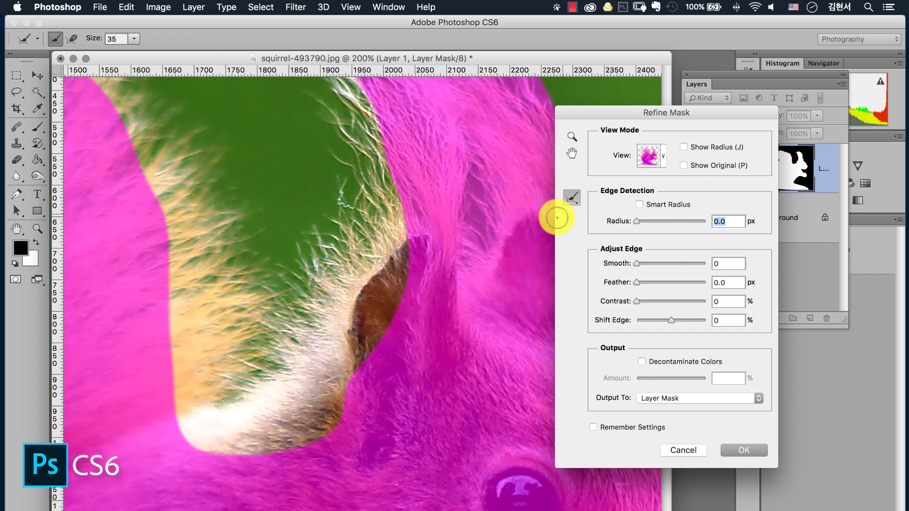
left_click_drag(303, 318, 371, 320)
mouse_move(335, 260)
left_mouse_down()
mouse_move(335, 325)
mouse_move(359, 249)
mouse_move(333, 276)
mouse_move(300, 342)
mouse_move(351, 296)
mouse_move(387, 163)
mouse_move(443, 454)
left_mouse_up()
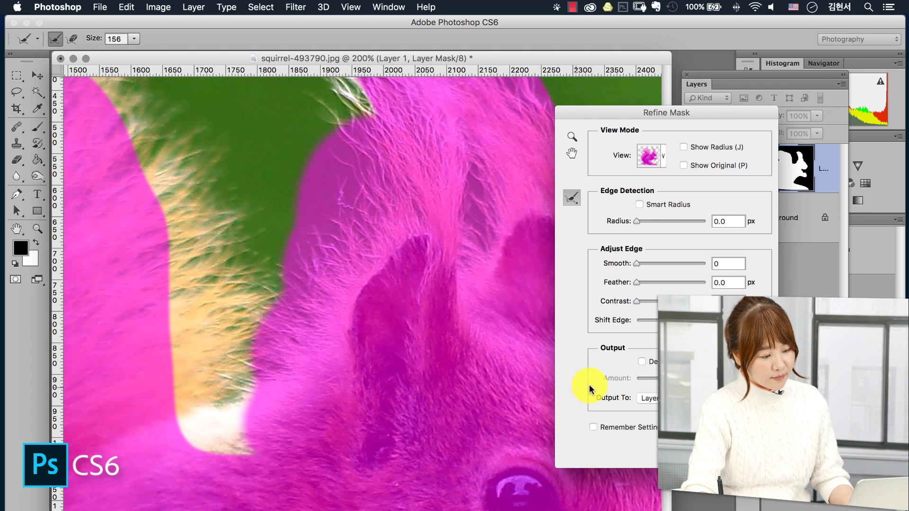
mouse_move(341, 227)
left_mouse_down()
mouse_move(317, 287)
mouse_move(308, 271)
mouse_move(299, 330)
mouse_move(328, 309)
mouse_move(332, 254)
mouse_move(352, 355)
mouse_move(303, 218)
mouse_move(318, 271)
mouse_move(369, 215)
left_mouse_up()
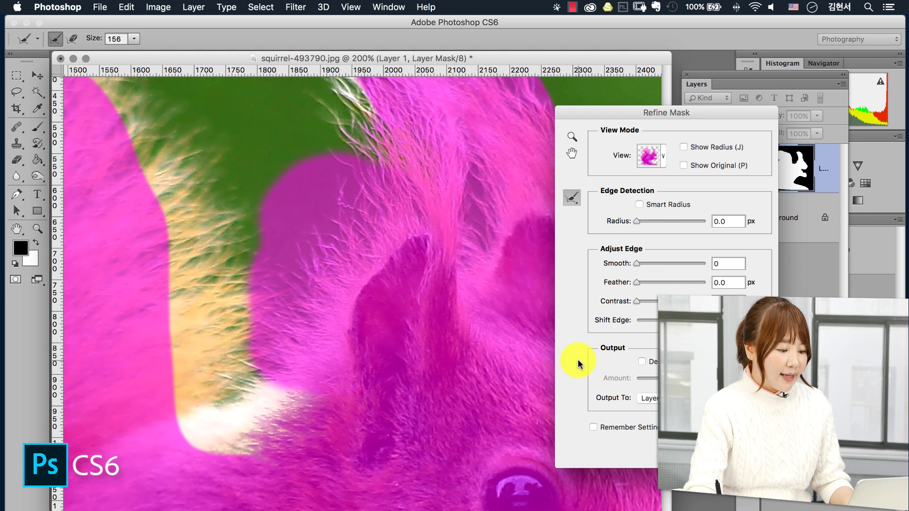
mouse_move(162, 392)
left_mouse_down()
mouse_move(202, 360)
mouse_move(260, 268)
mouse_move(196, 273)
mouse_move(197, 223)
mouse_move(167, 127)
mouse_move(222, 131)
left_mouse_up()
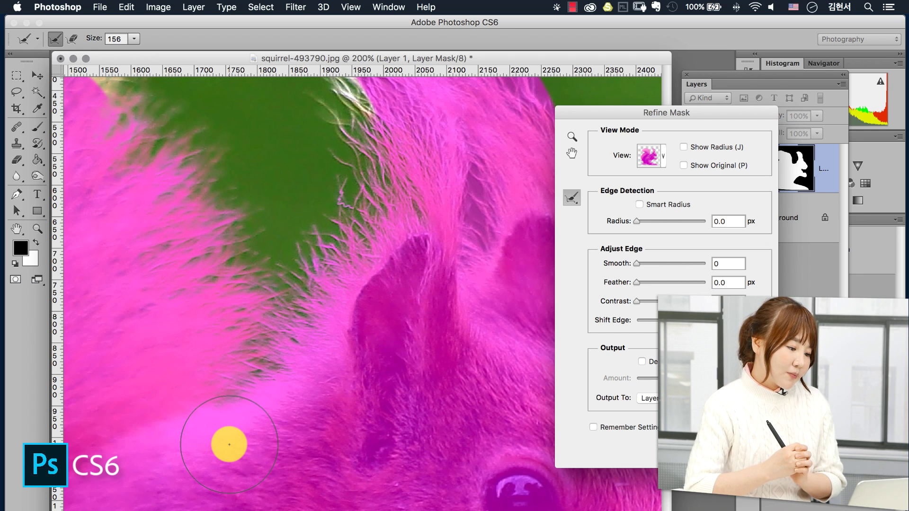
Step: Paint the Refine Radius brush over the tail's upper edge and around the ear tufts
key("z")
left_click(362, 308, "alt")
left_click_drag(330, 312, 374, 326)
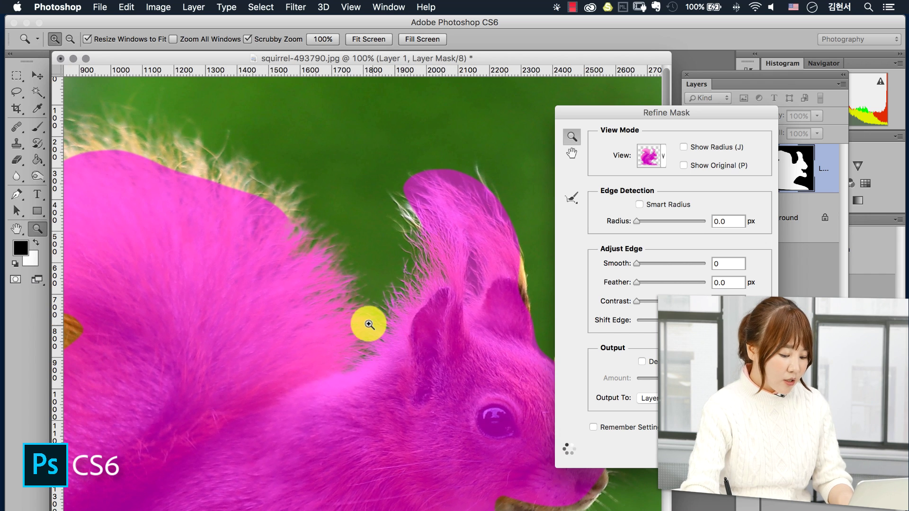
left_click(572, 198)
mouse_move(257, 240)
left_mouse_down()
mouse_move(295, 178)
mouse_move(270, 235)
mouse_move(285, 222)
mouse_move(267, 176)
mouse_move(246, 176)
mouse_move(240, 163)
mouse_move(207, 166)
left_mouse_up()
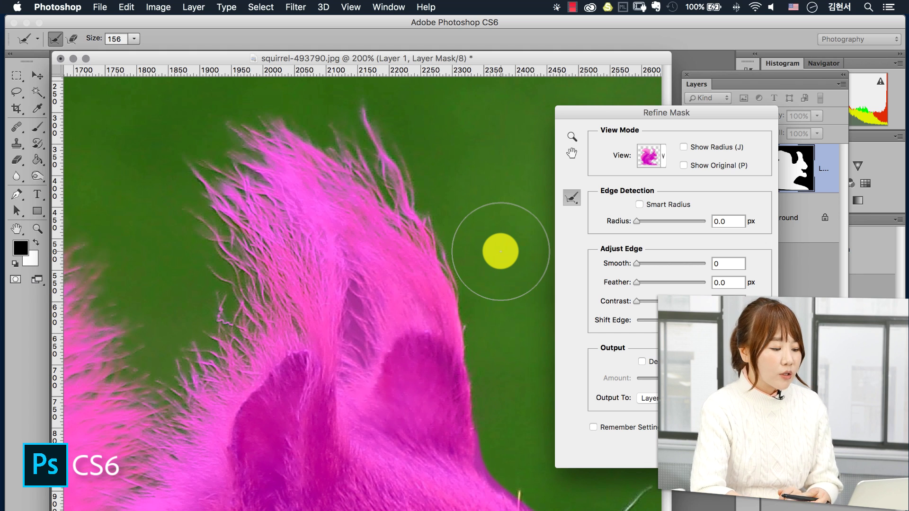
Step: Close squirrel-493790.jpg without saving its changes and quit Photoshop CS6
key("z")
left_click(234, 419, "alt")
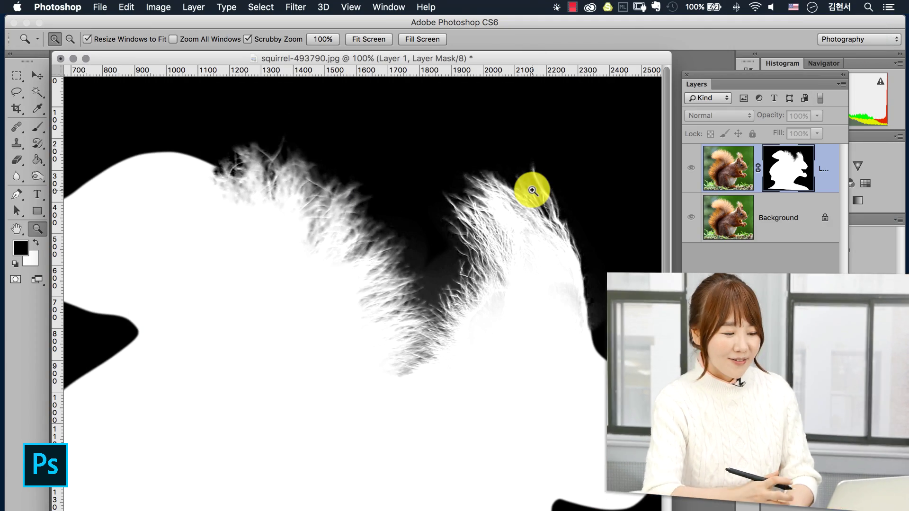
key("super+w")
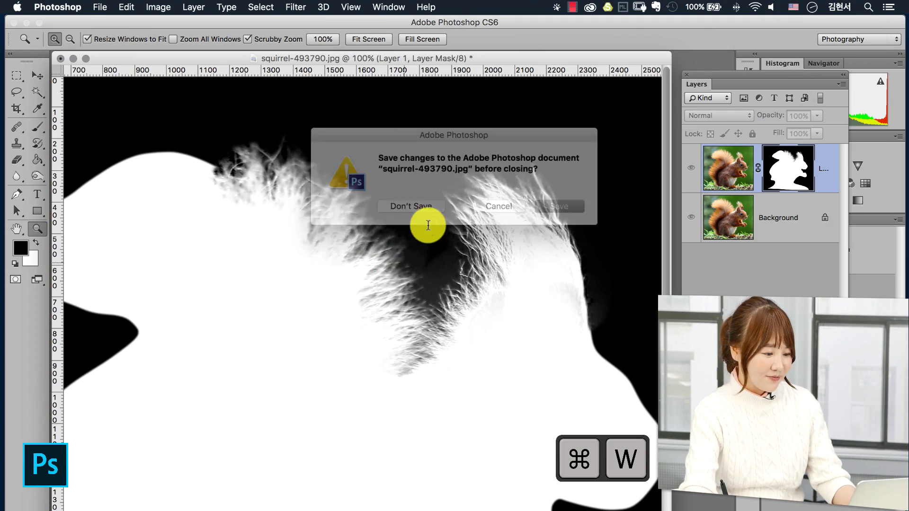
left_click(428, 206)
key("super+q")
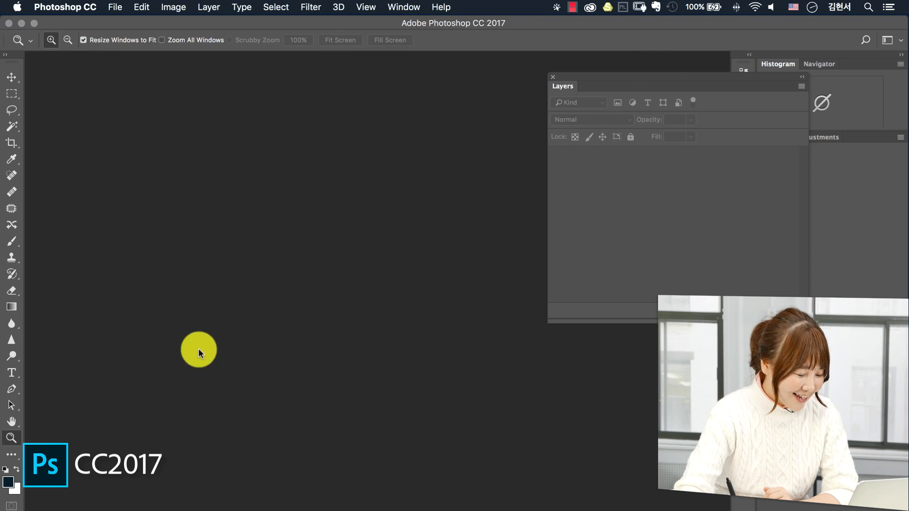
Step: Open test_squirrel.jpg in Photoshop CC 2017, then enlarge and reposition its document window
key("super+o")
left_click(596, 131)
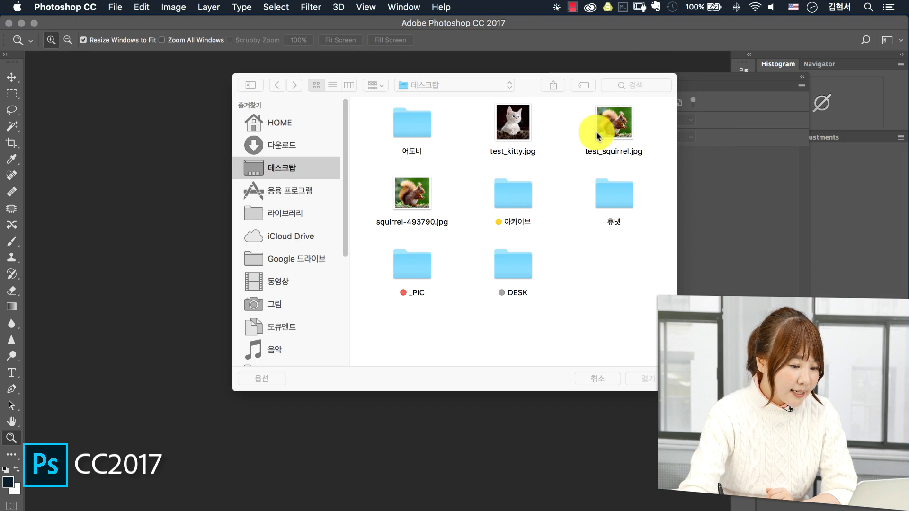
key("Return")
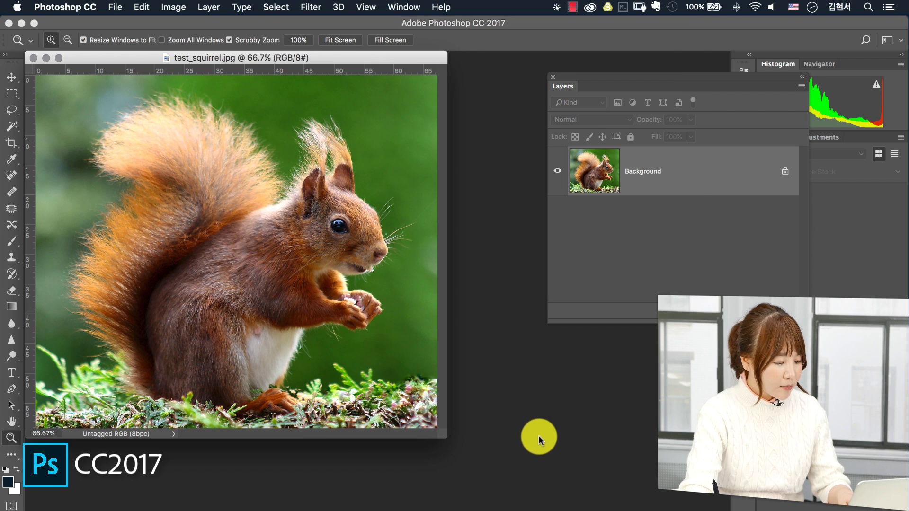
left_click_drag(446, 433, 568, 510)
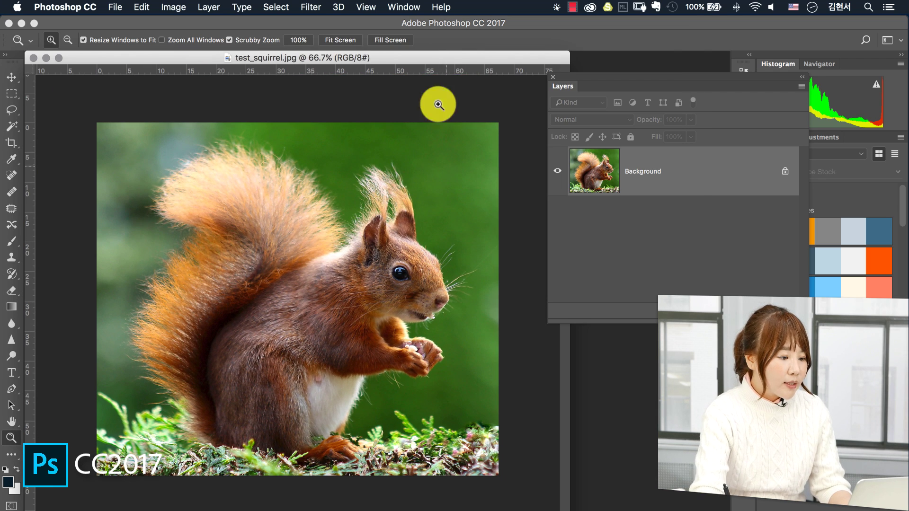
left_click_drag(497, 55, 530, 65)
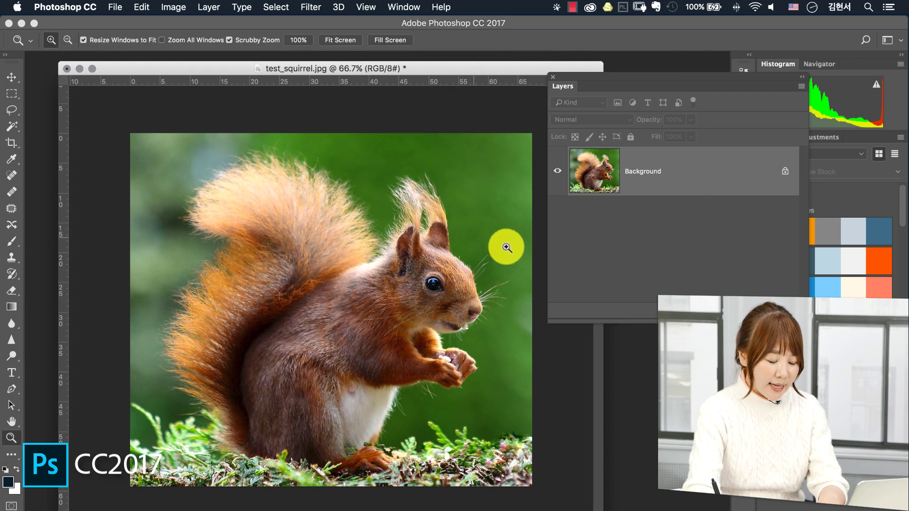
Step: Draw a rough Lasso selection just inside the squirrel's furry outline and check it in Quick Mask
key("l")
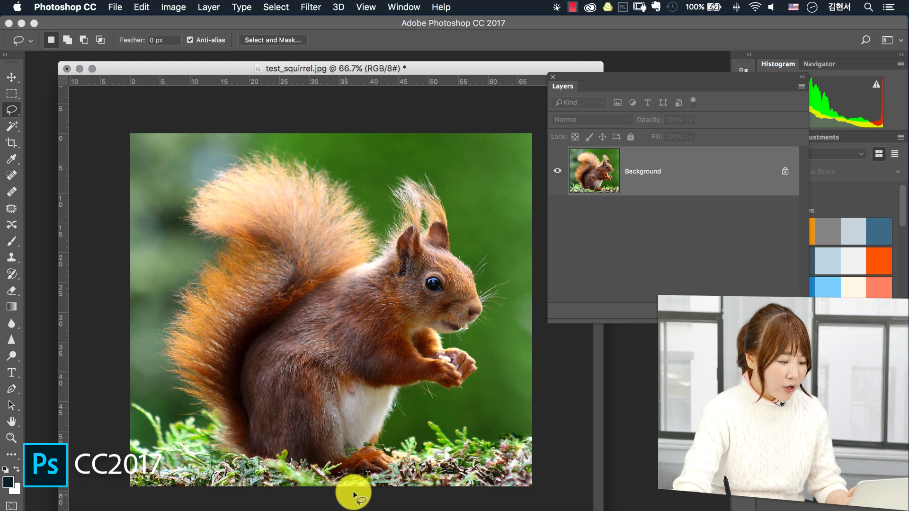
mouse_move(232, 488)
left_mouse_down()
mouse_move(250, 452)
mouse_move(206, 378)
left_mouse_up()
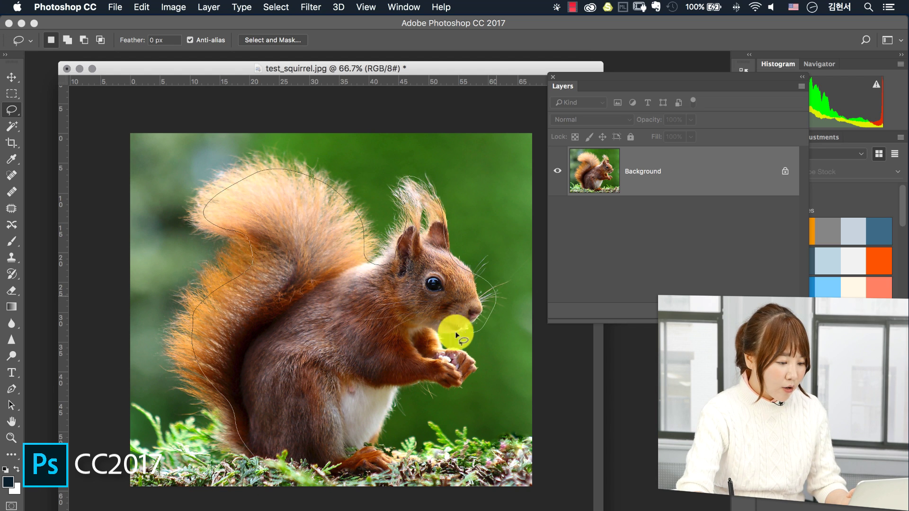
left_click_drag(377, 433, 170, 460)
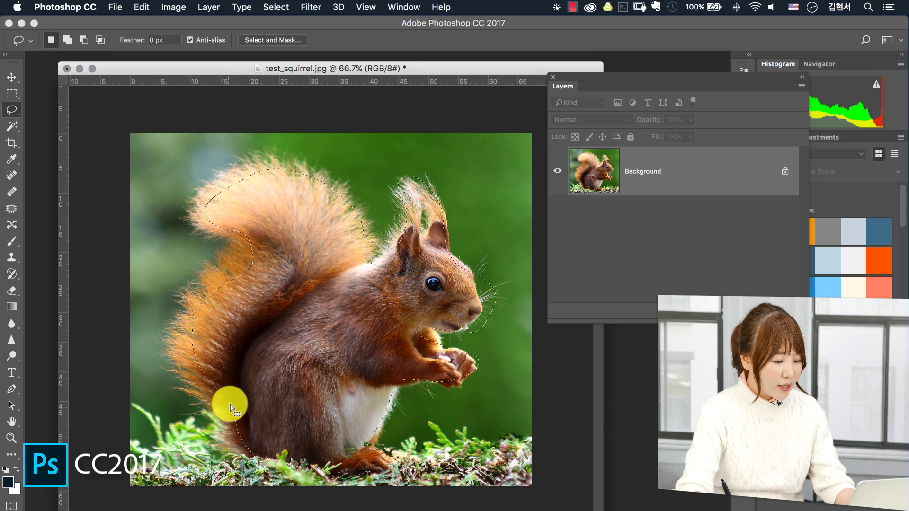
key("q")
key("q")
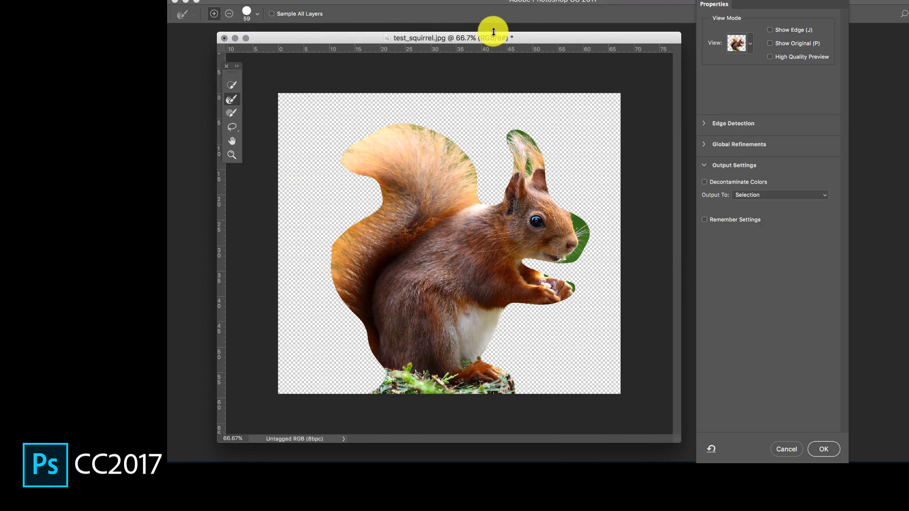
Step: Arrange the document and Properties windows in Select and Mask and switch the view mode to Onion Skin
left_click_drag(506, 33, 564, 44)
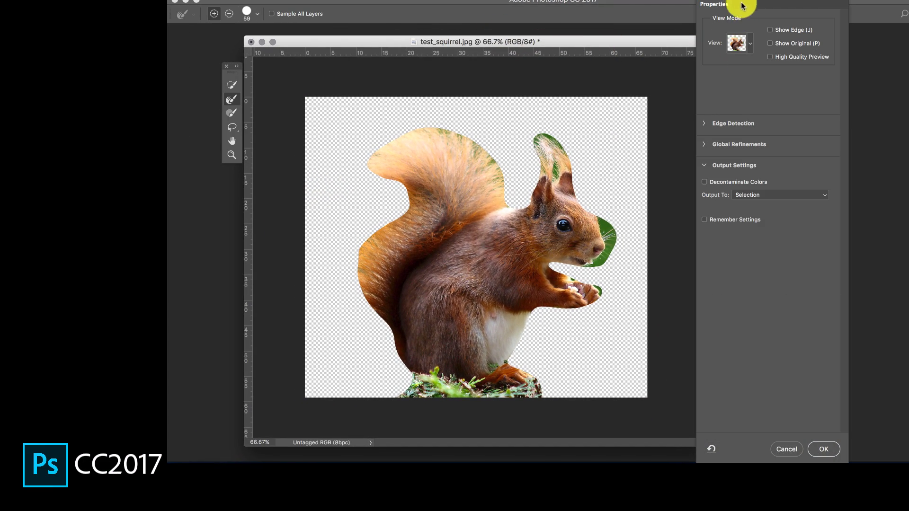
left_click_drag(742, 5, 754, 37)
left_click_drag(665, 42, 676, 41)
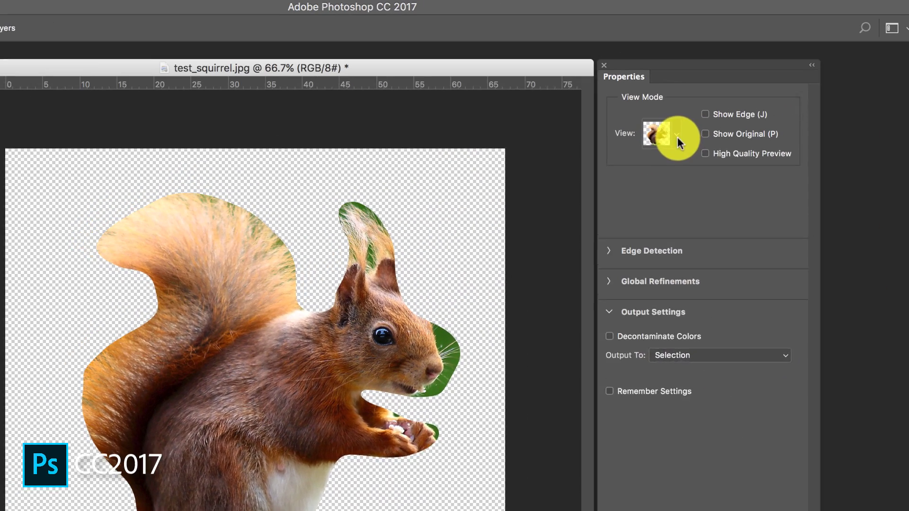
left_click(762, 86)
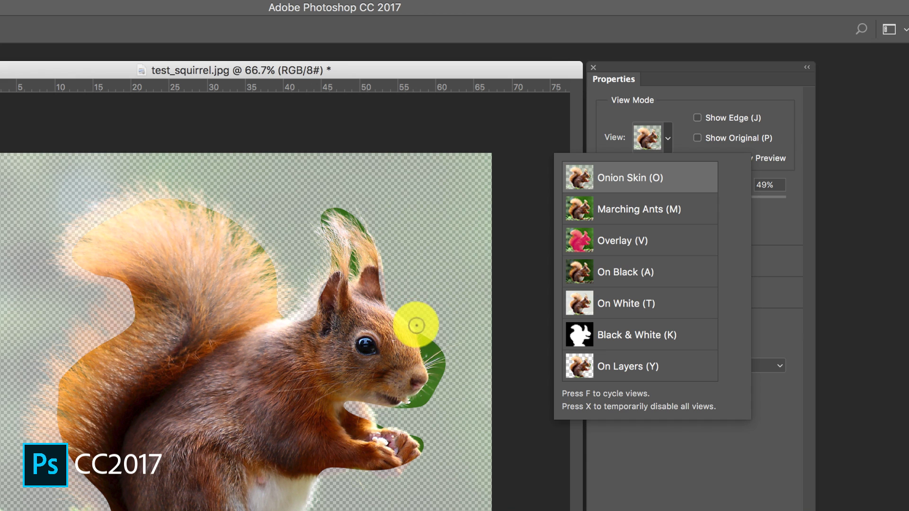
left_click(657, 462)
Step: Compare Onion Skin transparencies of 40% and 16% around the ears, ending at 46%
key("z")
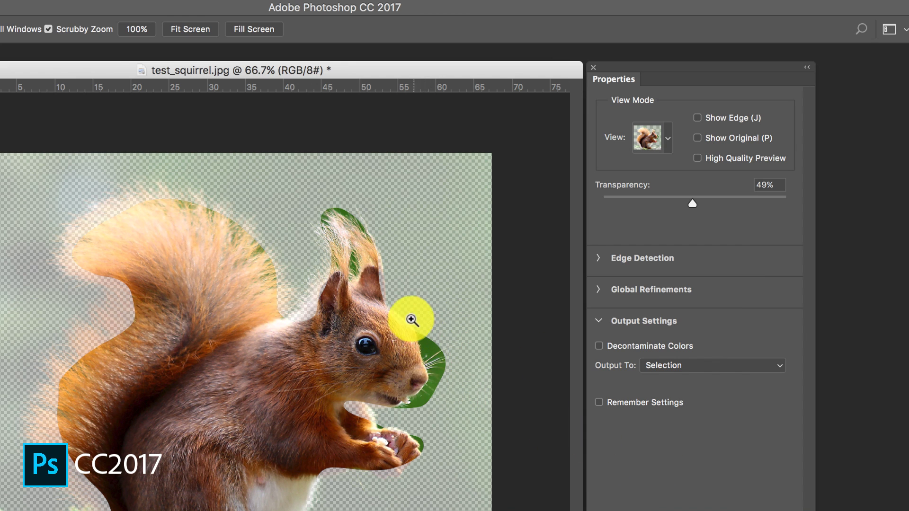
left_click_drag(408, 319, 459, 316)
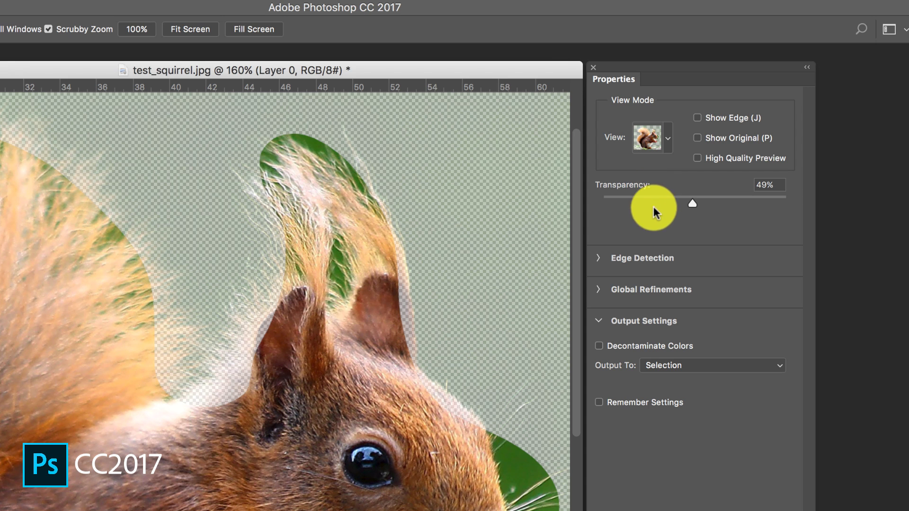
left_click_drag(654, 202, 683, 196)
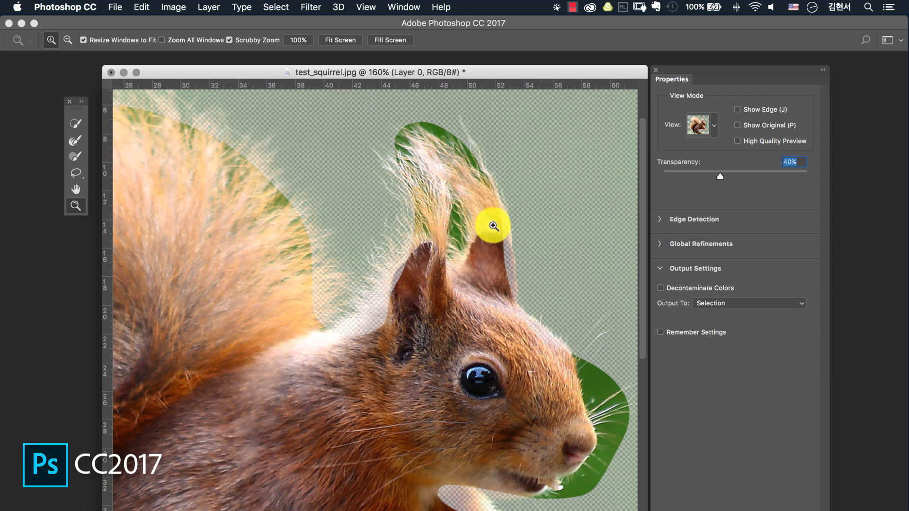
mouse_move(700, 176)
left_mouse_down()
mouse_move(689, 177)
mouse_move(726, 179)
mouse_move(685, 176)
left_mouse_up()
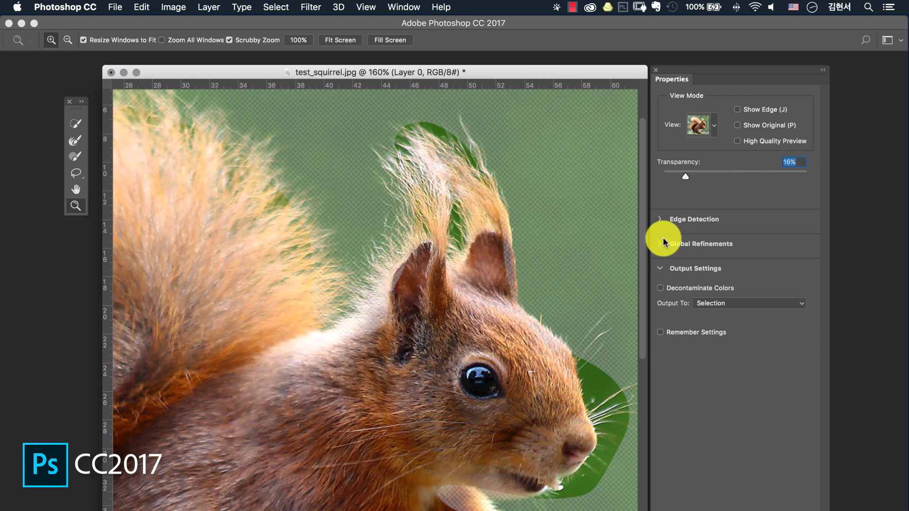
left_click(726, 176)
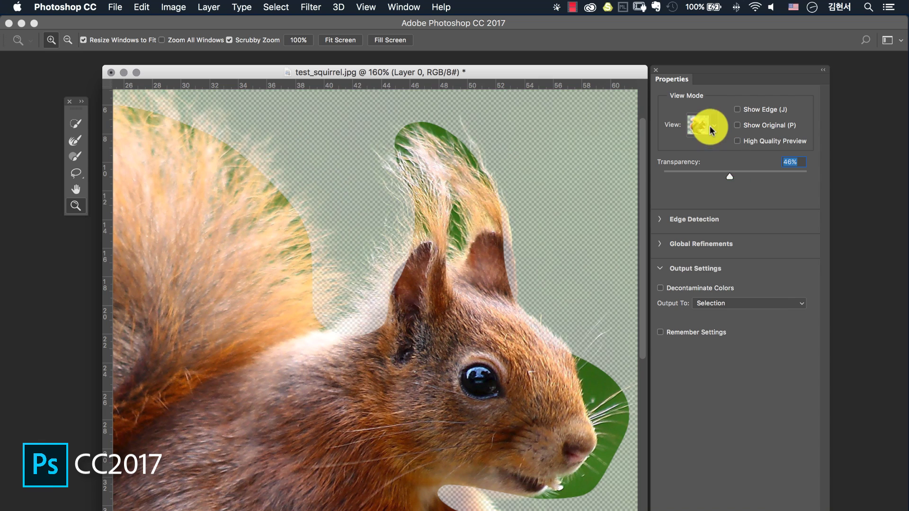
Step: Switch the view mode to Overlay and set the overlay opacity to 80%
left_click(700, 125)
left_click(702, 208)
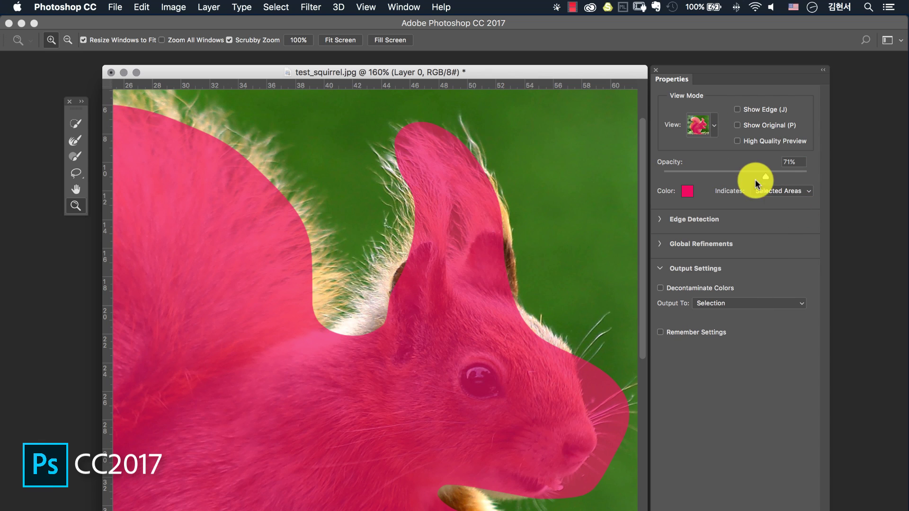
left_click(720, 174)
left_click_drag(721, 176, 777, 179)
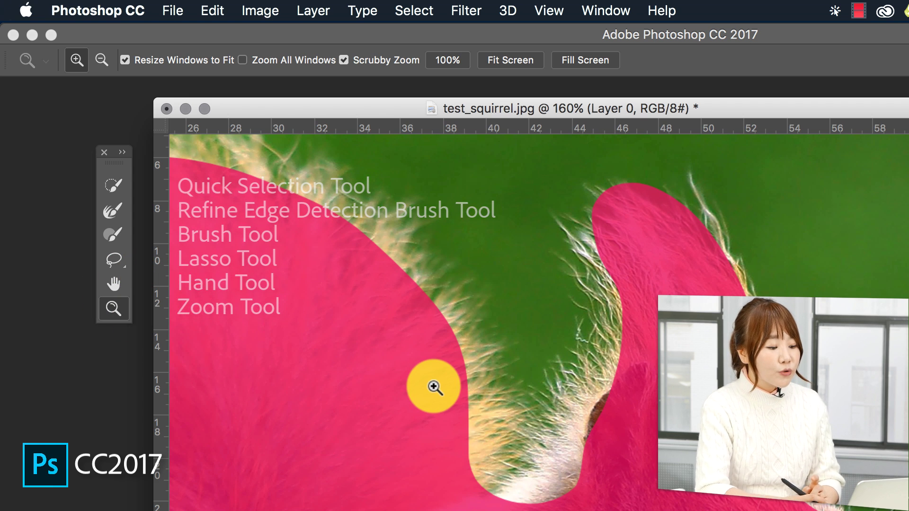
Step: Set the Refine Edge Detection Brush to size 148 and paint over the fur along the tail's edge facing the ears
left_click(110, 211)
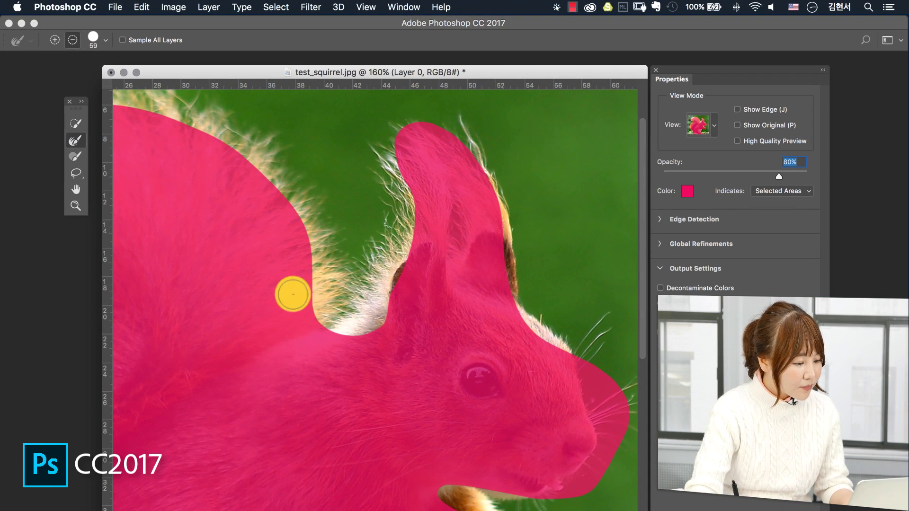
left_click_drag(340, 341, 389, 350)
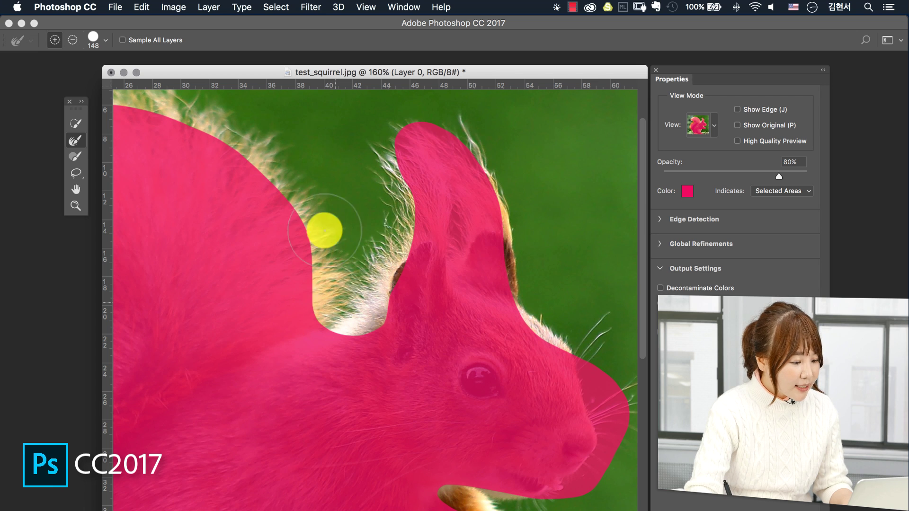
mouse_move(300, 219)
left_mouse_down()
mouse_move(251, 261)
mouse_move(298, 220)
mouse_move(273, 256)
mouse_move(267, 290)
mouse_move(326, 274)
mouse_move(290, 321)
mouse_move(328, 259)
mouse_move(311, 178)
mouse_move(282, 159)
mouse_move(278, 130)
mouse_move(237, 150)
mouse_move(283, 332)
mouse_move(264, 370)
mouse_move(287, 270)
left_mouse_up()
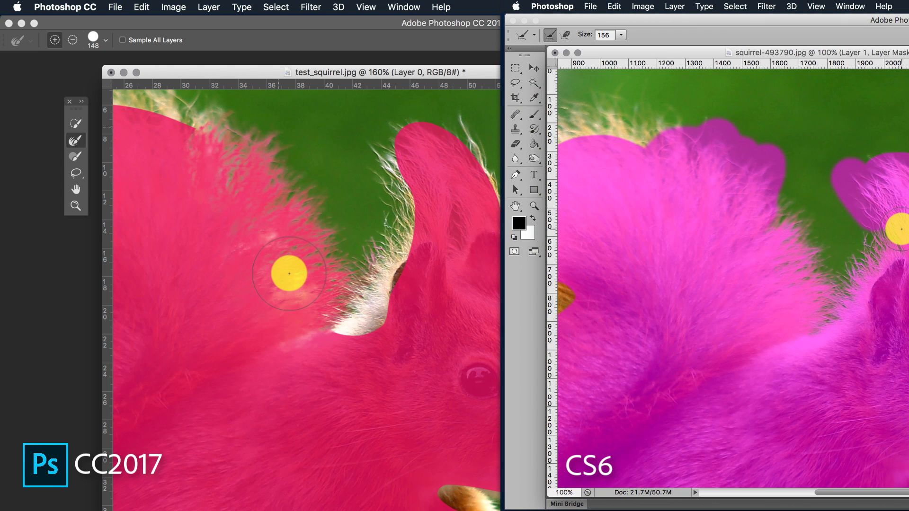
mouse_move(289, 273)
left_mouse_down()
mouse_move(255, 334)
mouse_move(264, 302)
mouse_move(327, 337)
mouse_move(369, 308)
mouse_move(390, 264)
mouse_move(318, 356)
mouse_move(385, 319)
mouse_move(285, 315)
mouse_move(396, 298)
mouse_move(418, 206)
mouse_move(397, 221)
mouse_move(392, 157)
mouse_move(422, 166)
mouse_move(349, 316)
mouse_move(357, 318)
mouse_move(315, 336)
left_mouse_up()
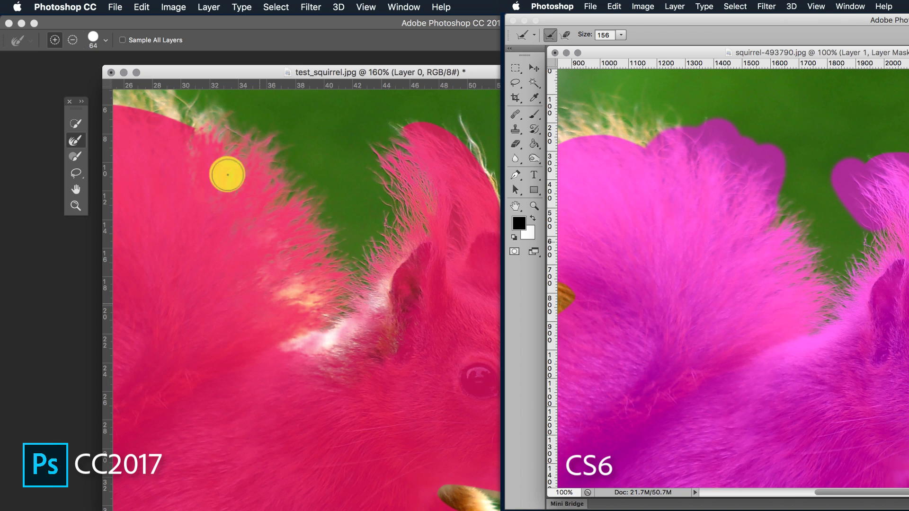
Step: With the Refine Edge Detection Brush at size 64, paint over the tail's upper edge, the ear tufts and the forehead outline
left_click_drag(176, 113, 213, 138)
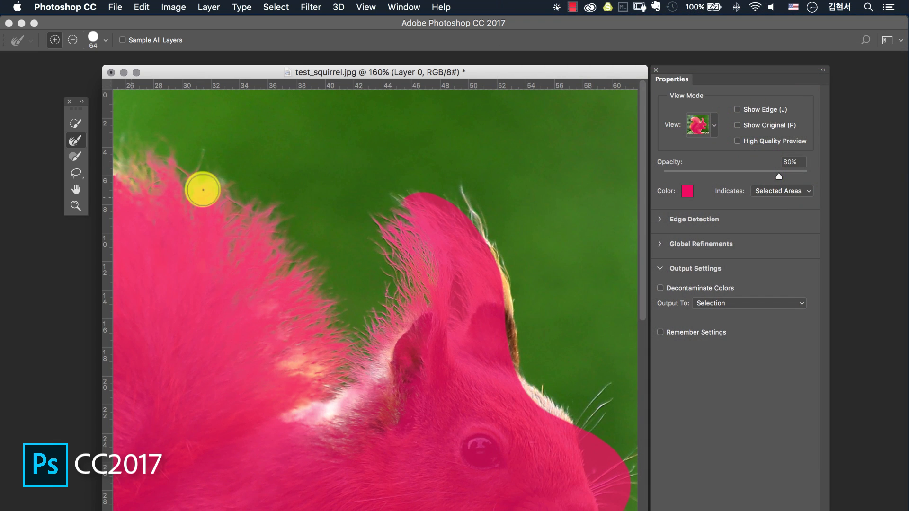
mouse_move(203, 190)
left_mouse_down()
mouse_move(464, 277)
mouse_move(476, 196)
left_mouse_up()
mouse_move(505, 276)
left_mouse_down()
mouse_move(490, 224)
mouse_move(507, 278)
mouse_move(510, 344)
mouse_move(529, 395)
mouse_move(573, 427)
left_mouse_up()
left_click_drag(512, 445, 495, 302)
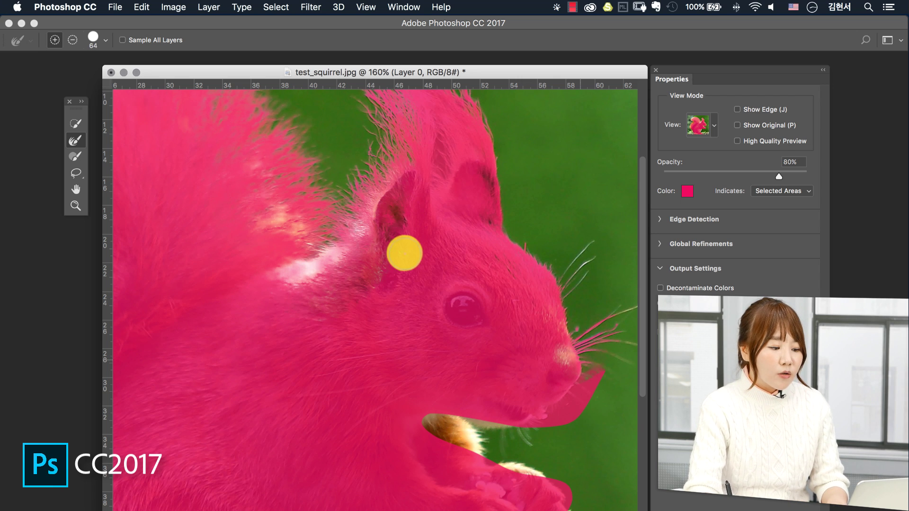
Step: Using the Brush tool at 0% hardness, 24% spacing and size 118, paint the missing fur between the tail and ear back into the selection
left_click_drag(412, 253, 422, 354)
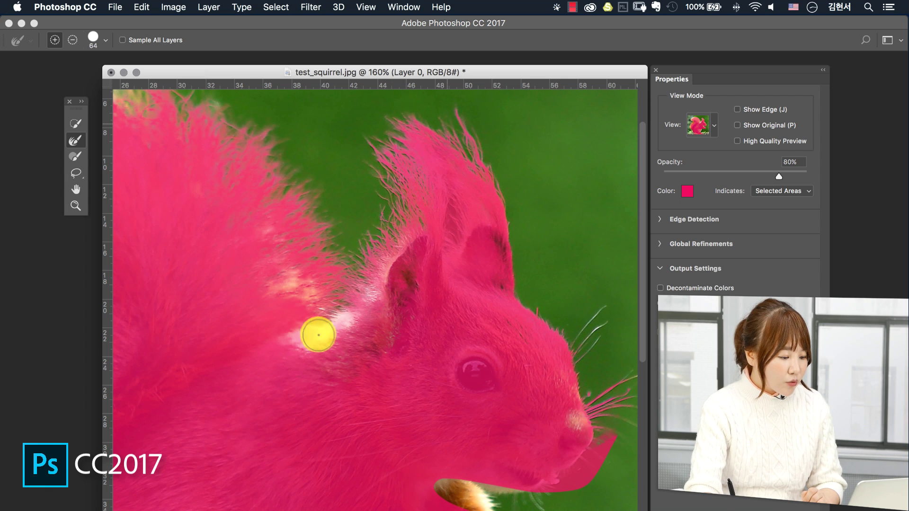
left_click(76, 155)
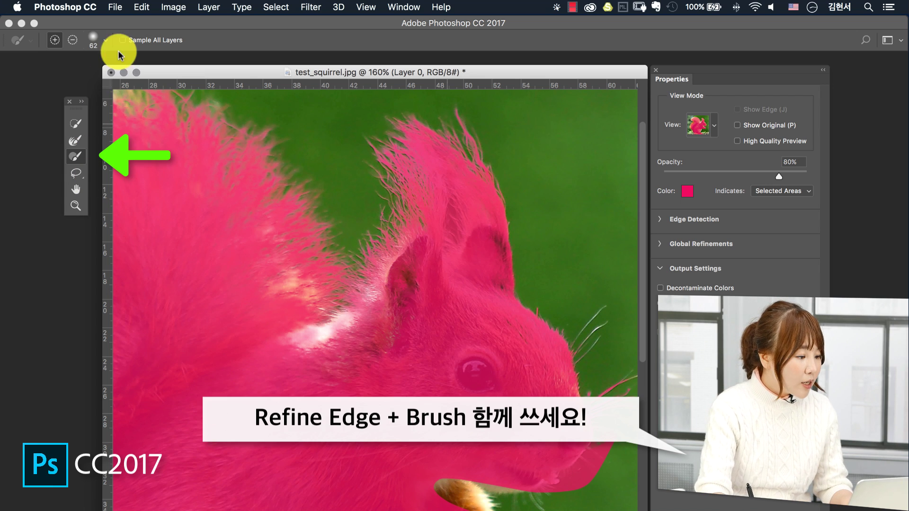
left_click(106, 39)
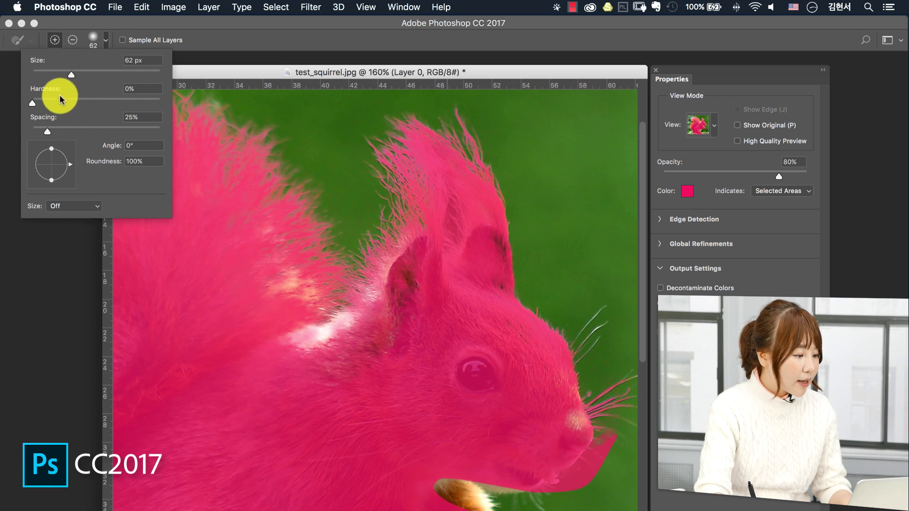
left_click_drag(74, 106, 31, 103)
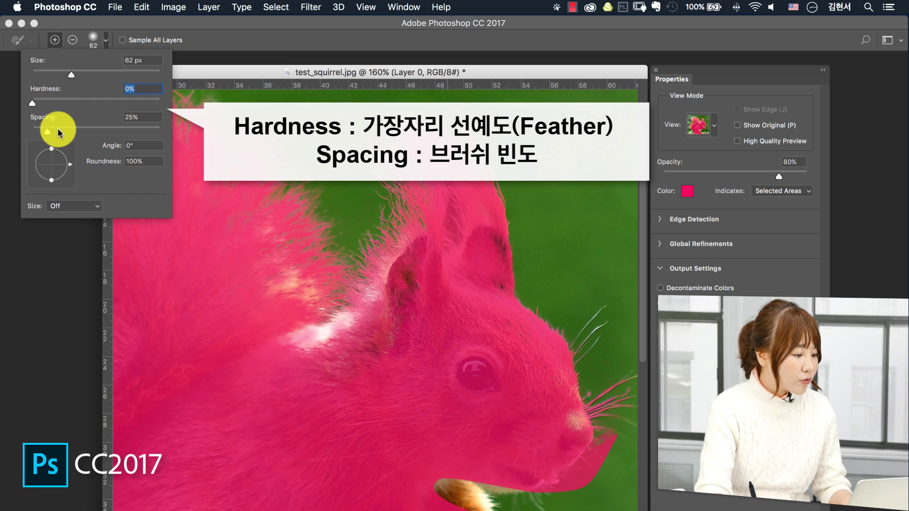
left_click_drag(50, 135, 46, 133)
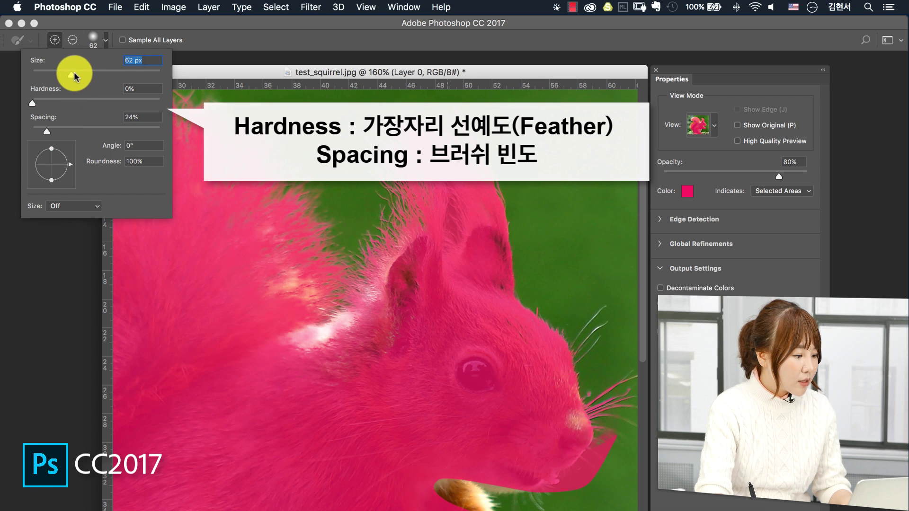
left_click_drag(152, 283, 191, 294)
mouse_move(290, 343)
left_mouse_down()
mouse_move(336, 341)
mouse_move(375, 320)
mouse_move(331, 337)
mouse_move(283, 327)
mouse_move(285, 293)
mouse_move(336, 335)
mouse_move(390, 297)
left_mouse_up()
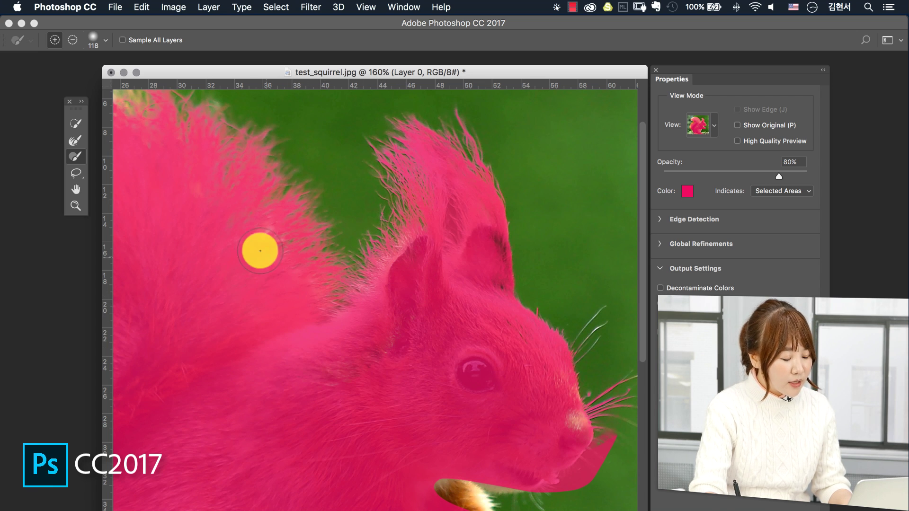
Step: Examine the refined ear and tail fur up close in the On Black view
key("z")
left_click(450, 266)
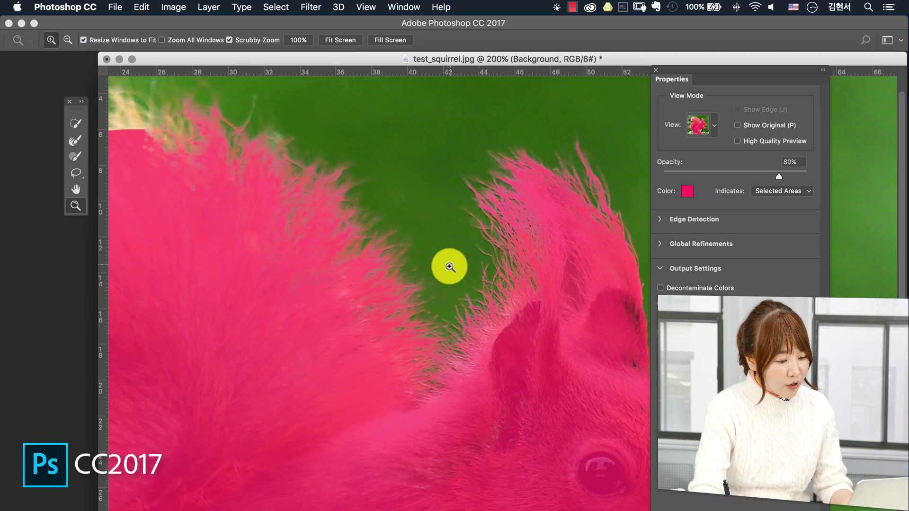
left_click(450, 266)
left_click_drag(546, 331, 379, 328)
left_click_drag(717, 128, 721, 240)
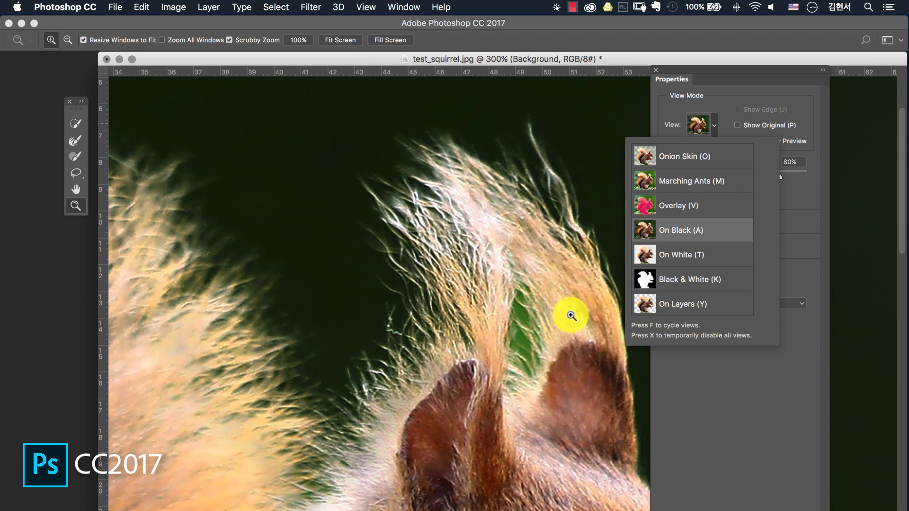
Step: Switch to the Overlay view and use the Brush tool in subtract mode to remove the green gap between the ear tufts from the selection
left_click(705, 208)
left_click(77, 157)
left_click_drag(519, 311, 486, 311)
left_click(72, 40)
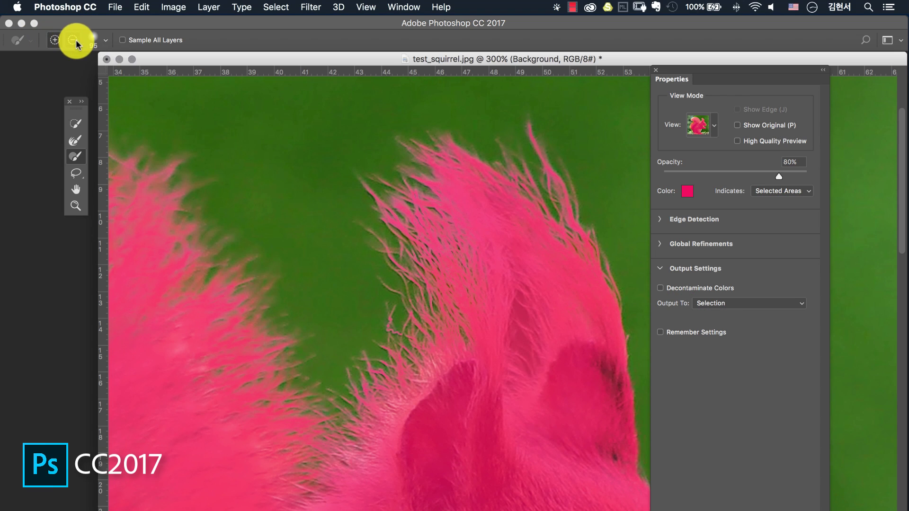
key("bracketleft")
key("bracketleft")
mouse_move(515, 286)
left_mouse_down()
mouse_move(522, 368)
mouse_move(538, 334)
mouse_move(511, 372)
mouse_move(531, 353)
left_mouse_up()
Step: Paint over the gap between the ear tufts with the Refine Edge Brush at size 50 to recover its fine hairs
left_click(75, 140)
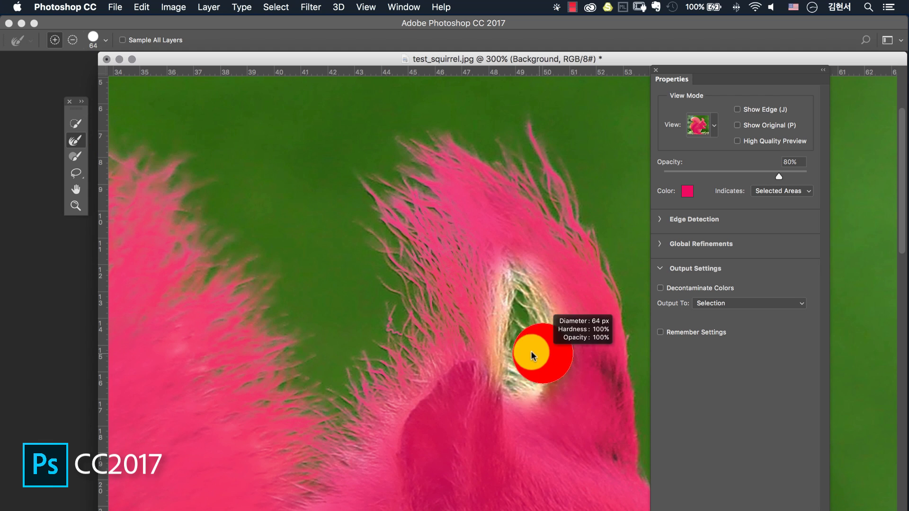
mouse_move(528, 277)
left_mouse_down()
mouse_move(566, 373)
mouse_move(504, 415)
mouse_move(484, 360)
mouse_move(490, 288)
mouse_move(522, 310)
mouse_move(514, 335)
mouse_move(550, 351)
mouse_move(511, 392)
mouse_move(535, 373)
mouse_move(521, 371)
mouse_move(546, 331)
left_mouse_up()
left_click_drag(597, 397, 483, 284)
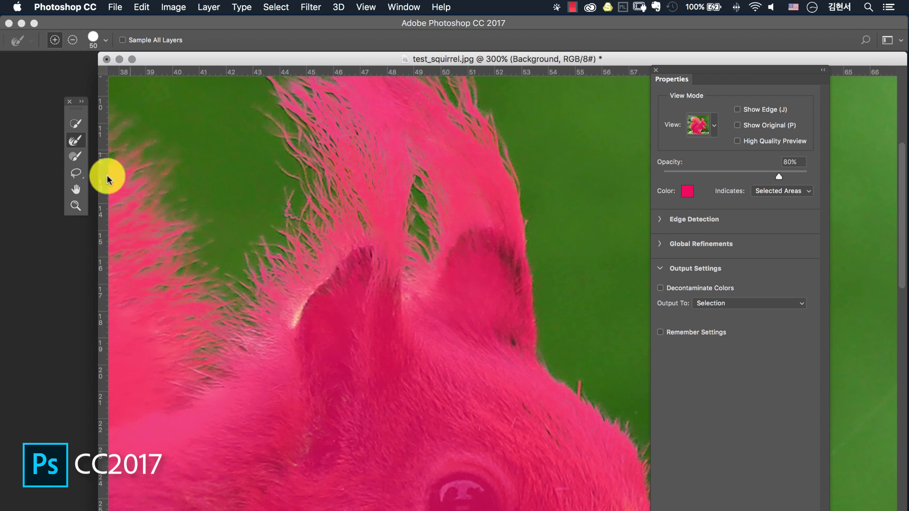
Step: Using the Brush tool in add mode at size 75, paint the missing fur around the base of the ears back into the selection
left_click(75, 157)
mouse_move(322, 306)
left_mouse_down()
mouse_move(343, 300)
mouse_move(319, 306)
mouse_move(355, 254)
mouse_move(425, 352)
left_mouse_up()
left_click(55, 40)
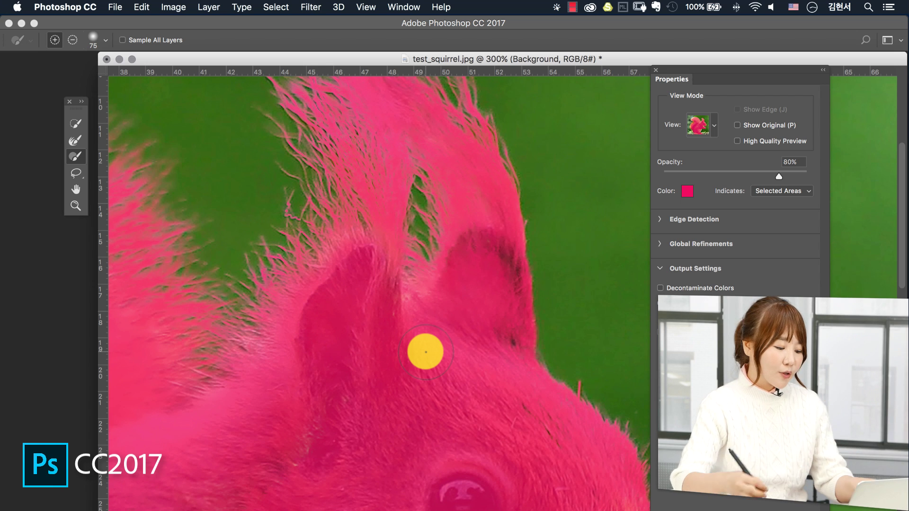
Step: Accept the refined squirrel selection and close test_squirrel.jpg without saving
left_click_drag(730, 69, 725, 18)
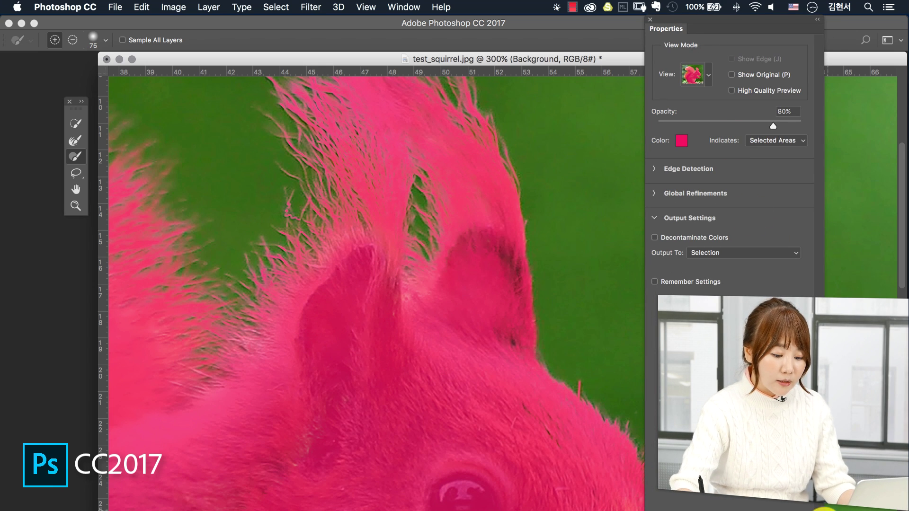
key("Return")
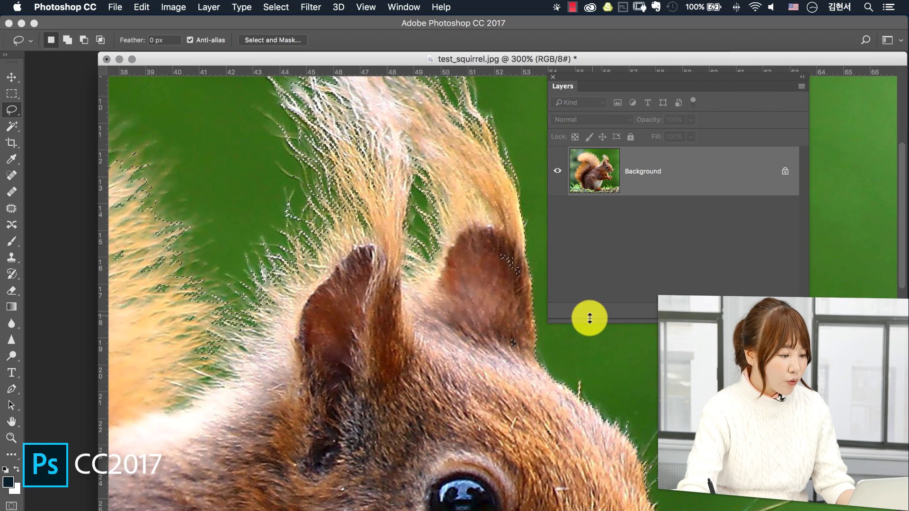
key("super+w")
left_click(419, 206)
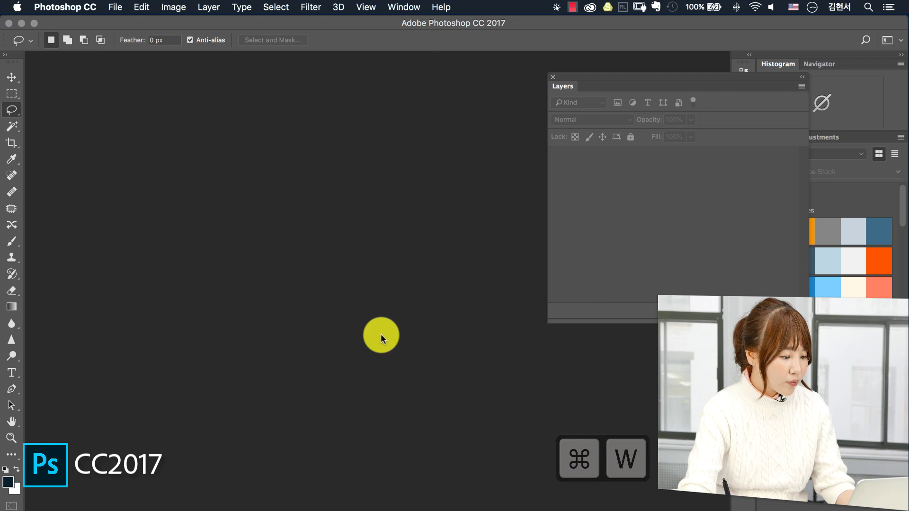
Step: Open test_kitty.jpg and draw a rough Lasso selection around the kitten
double_click(405, 325)
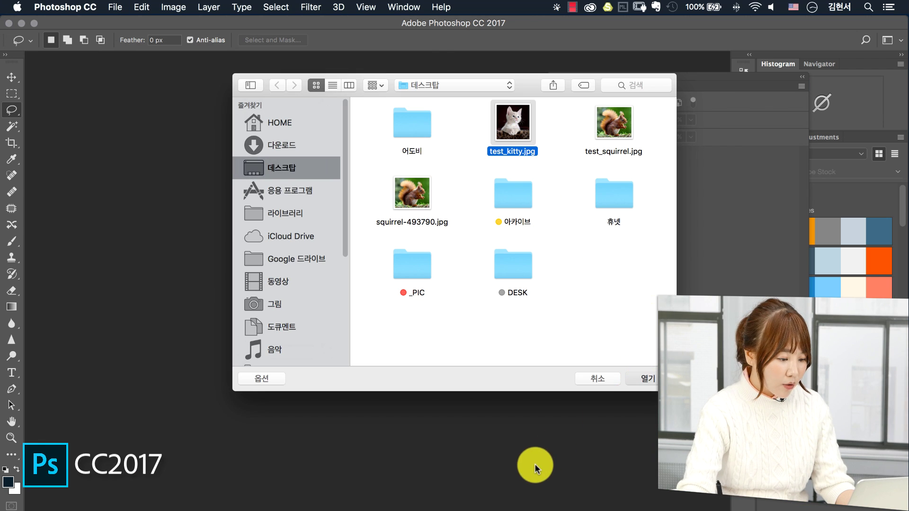
key("Return")
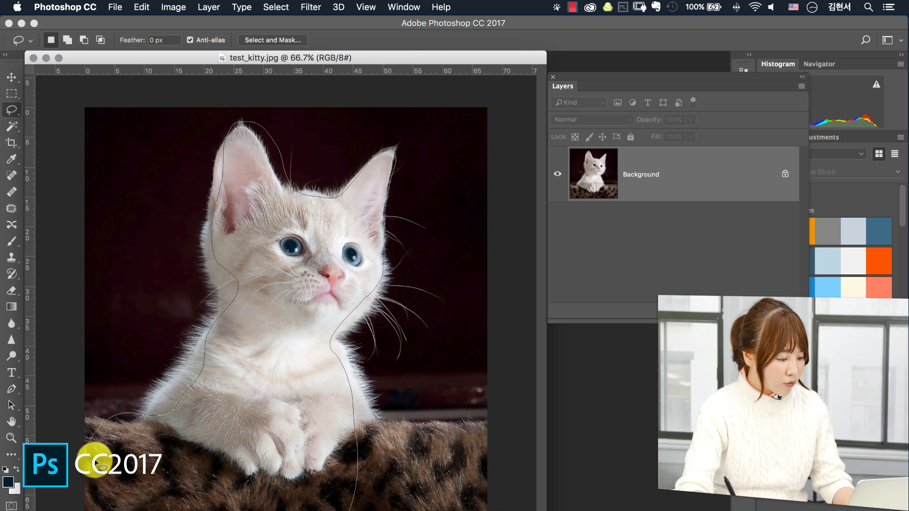
left_click_drag(94, 461, 188, 472)
key("q")
key("q")
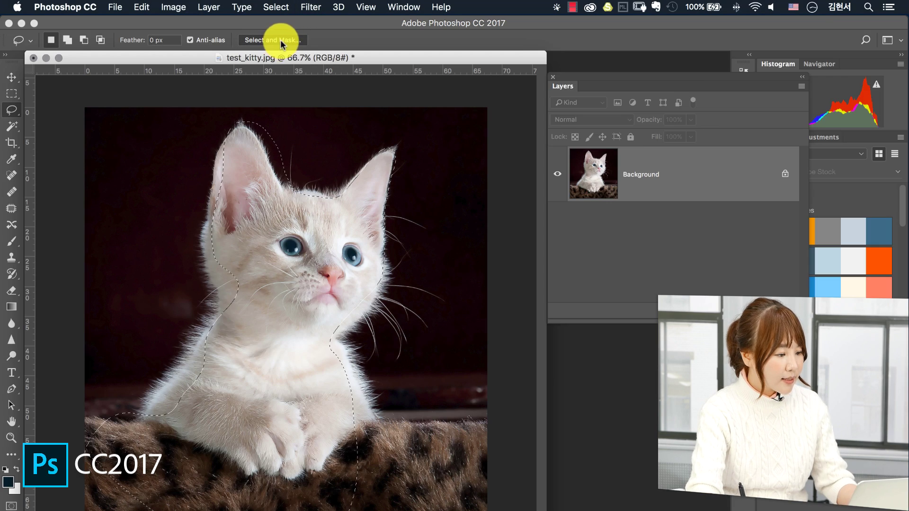
Step: Enter Select and Mask and paint with the Refine Edge Brush along the kitten's cheek fur beside the whiskers, up toward the ear
left_click(279, 40)
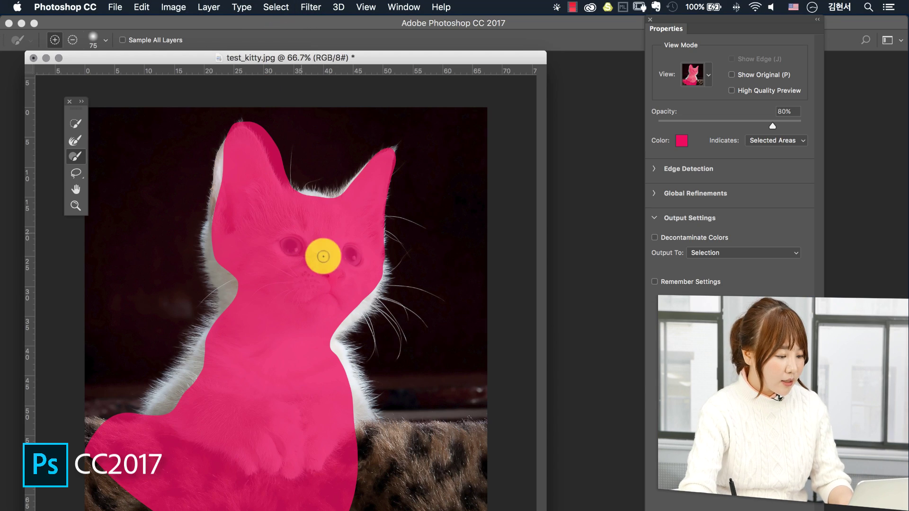
key("z")
left_click(379, 282)
left_click(442, 320)
left_click(442, 320)
left_click_drag(325, 225, 157, 243)
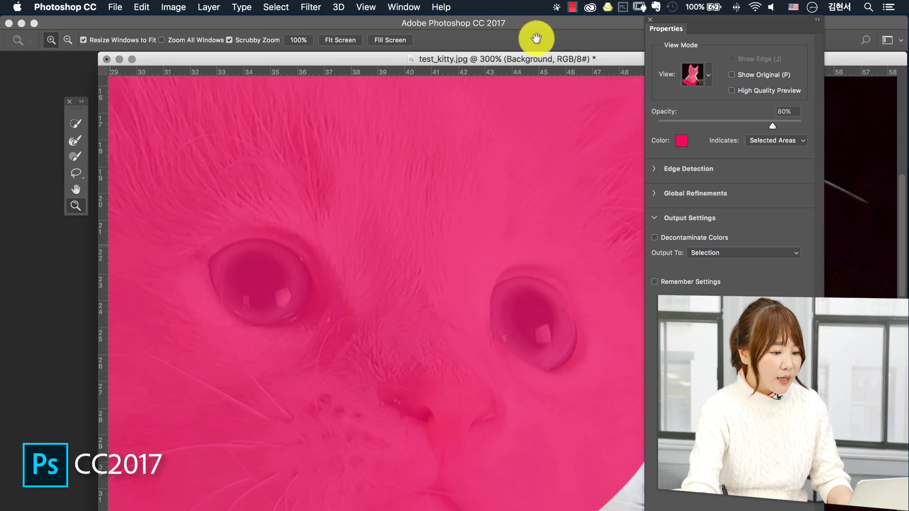
left_click_drag(492, 59, 332, 38)
left_click_drag(483, 406, 452, 402)
left_click_drag(477, 404, 468, 294)
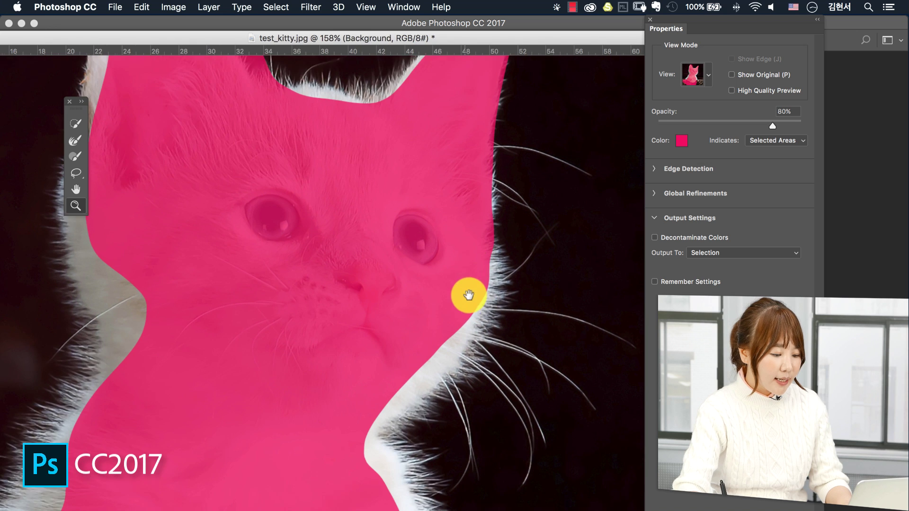
left_click(270, 306)
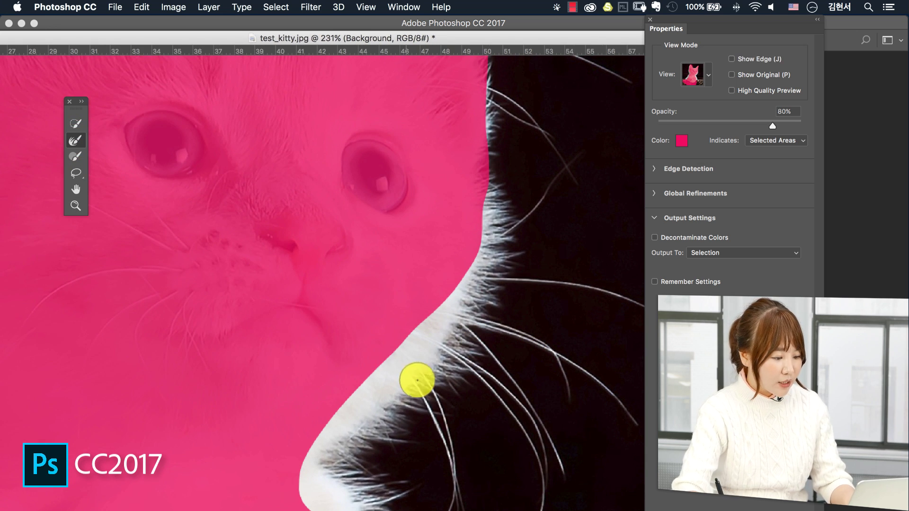
left_click_drag(404, 373, 471, 381)
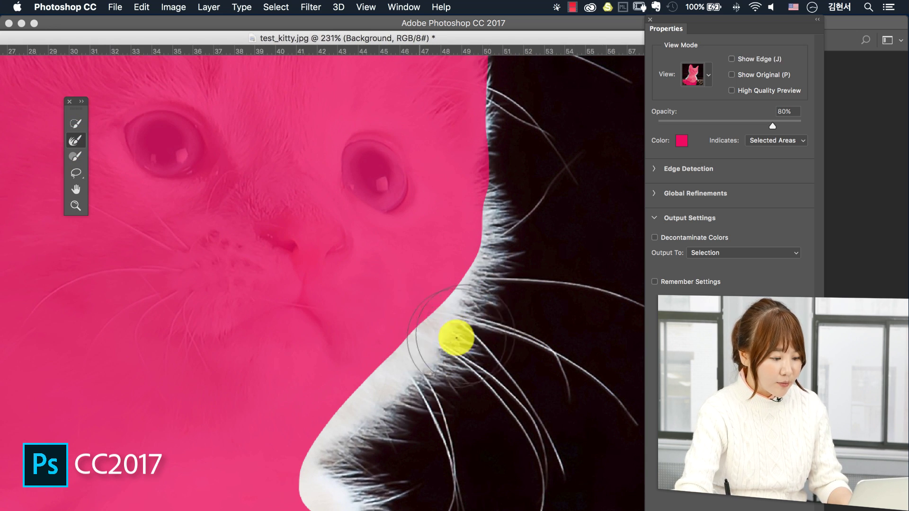
mouse_move(456, 337)
left_mouse_down()
mouse_move(480, 345)
mouse_move(485, 244)
mouse_move(499, 195)
mouse_move(499, 209)
mouse_move(506, 205)
mouse_move(493, 134)
left_mouse_up()
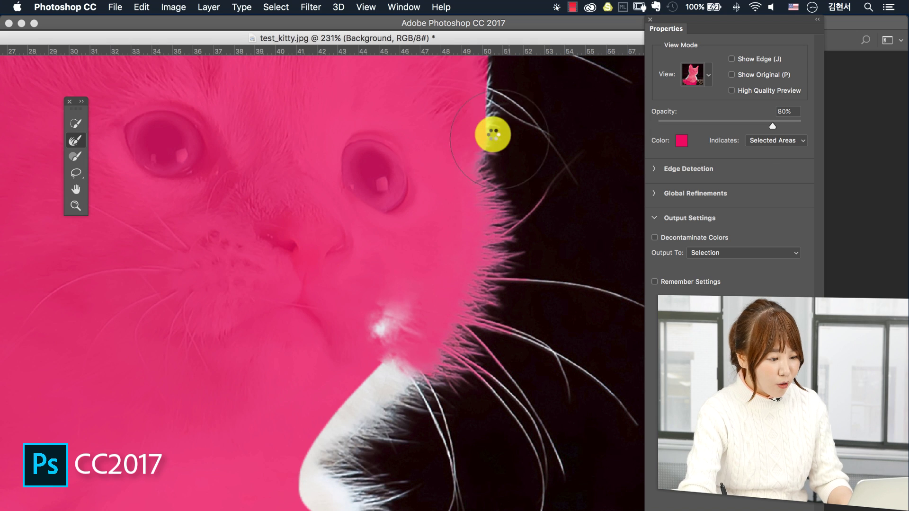
Step: Paint with the Refine Edge Brush down the kitten's chest fur and over the long whiskers below the cheek
left_click_drag(497, 299, 458, 160)
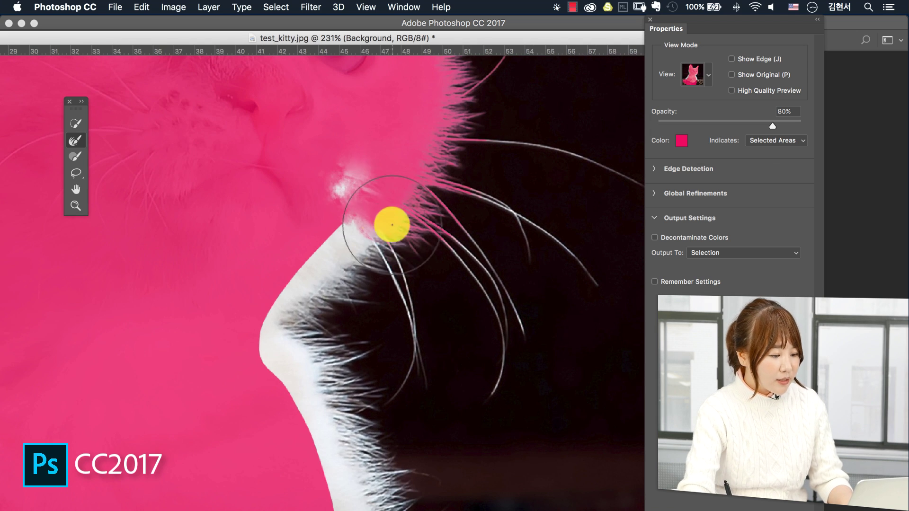
mouse_move(391, 224)
left_mouse_down()
mouse_move(296, 354)
mouse_move(331, 478)
left_mouse_up()
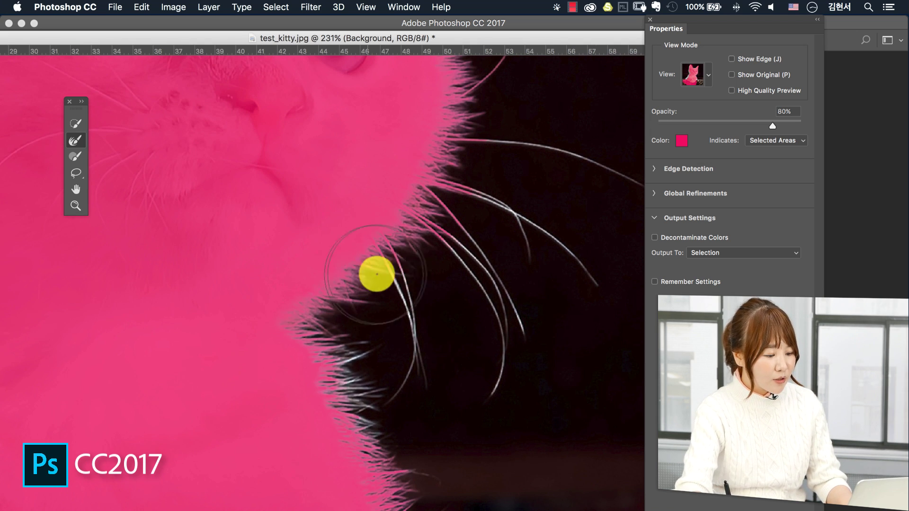
mouse_move(377, 273)
left_mouse_down()
mouse_move(406, 342)
mouse_move(344, 452)
mouse_move(426, 251)
mouse_move(425, 185)
mouse_move(553, 350)
mouse_move(473, 256)
mouse_move(475, 132)
mouse_move(541, 241)
mouse_move(469, 299)
mouse_move(500, 392)
mouse_move(397, 349)
left_mouse_up()
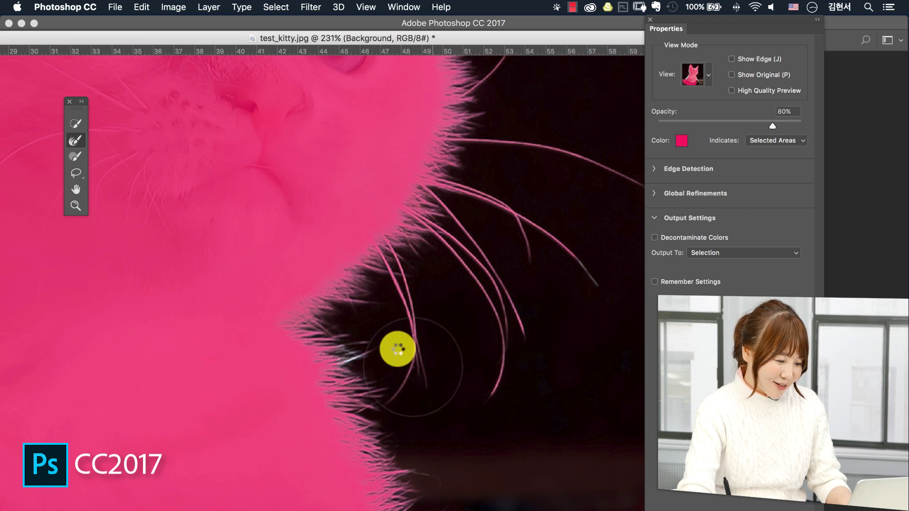
Step: With the Refine Edge Brush at size 137, paint over the upper whiskers and the fur edge between the kitten's cheek and ear
key("z")
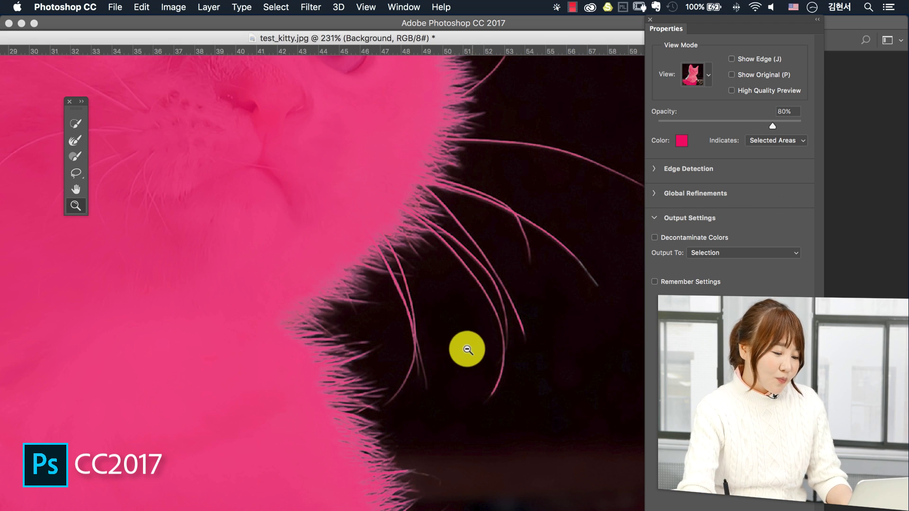
left_click(468, 349, "alt")
scroll(501, 342, "up", 4)
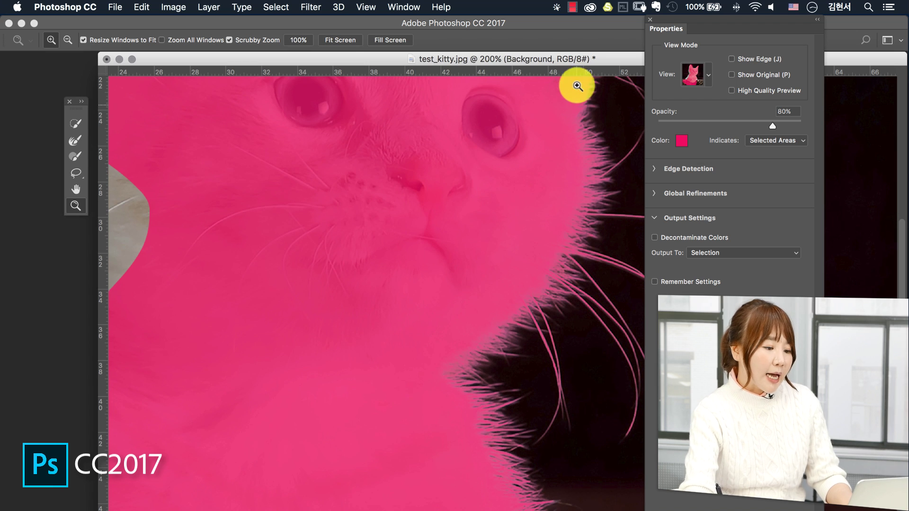
left_click_drag(544, 63, 434, 62)
left_click_drag(487, 154, 400, 290)
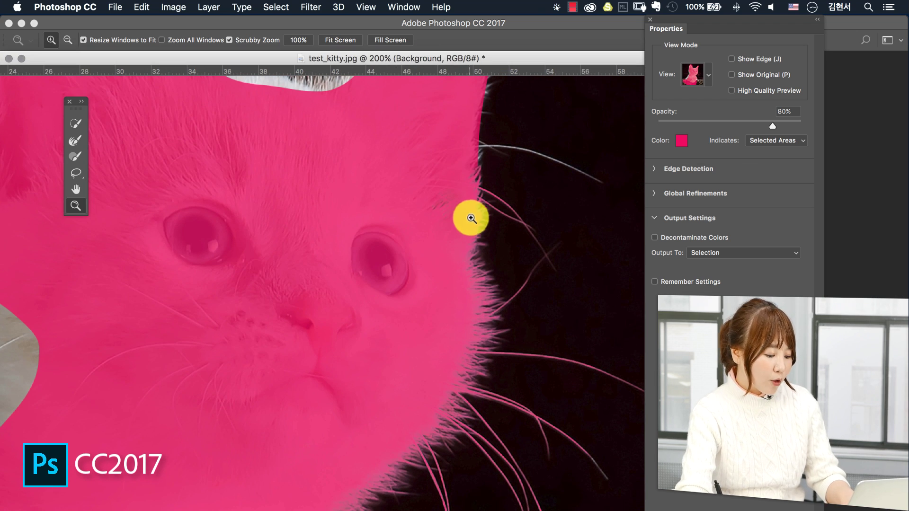
left_click(75, 140)
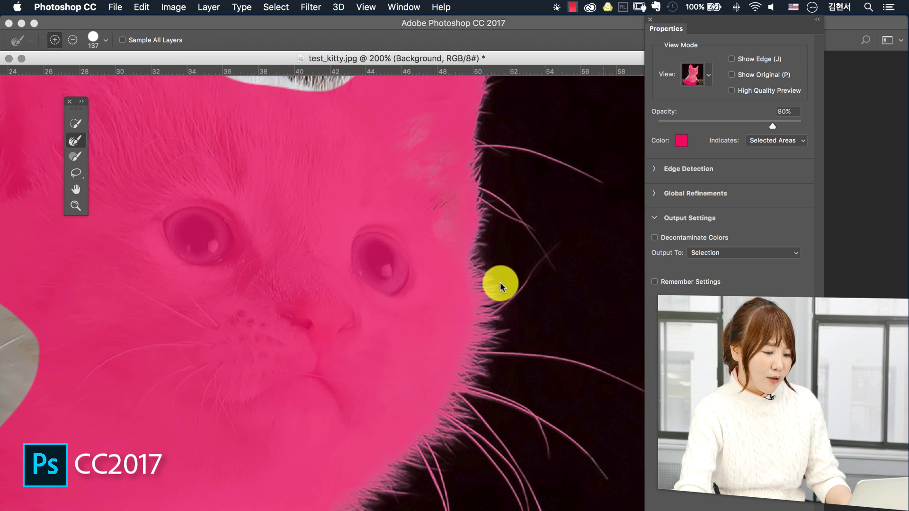
left_click_drag(484, 220, 511, 180)
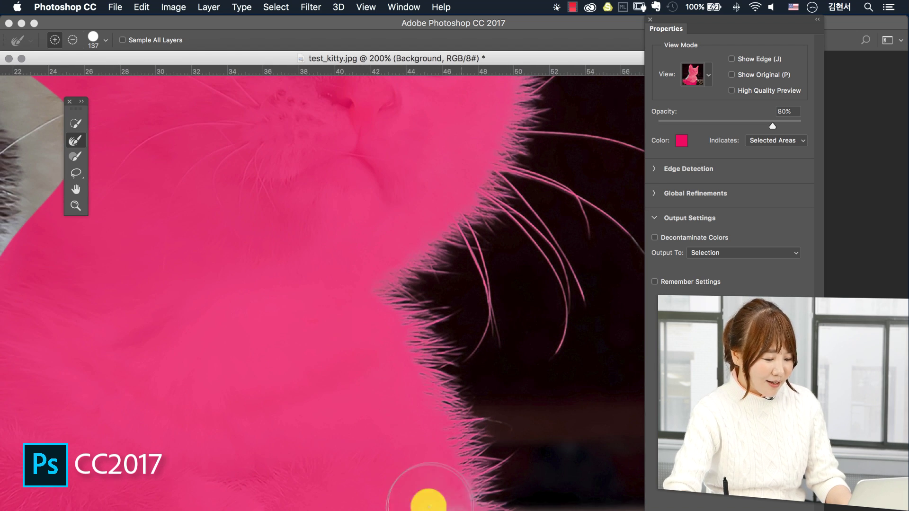
Step: Look over the Edge Detection settings, collapse them and expand the Global Refinements settings
scroll(437, 288, "up", 5)
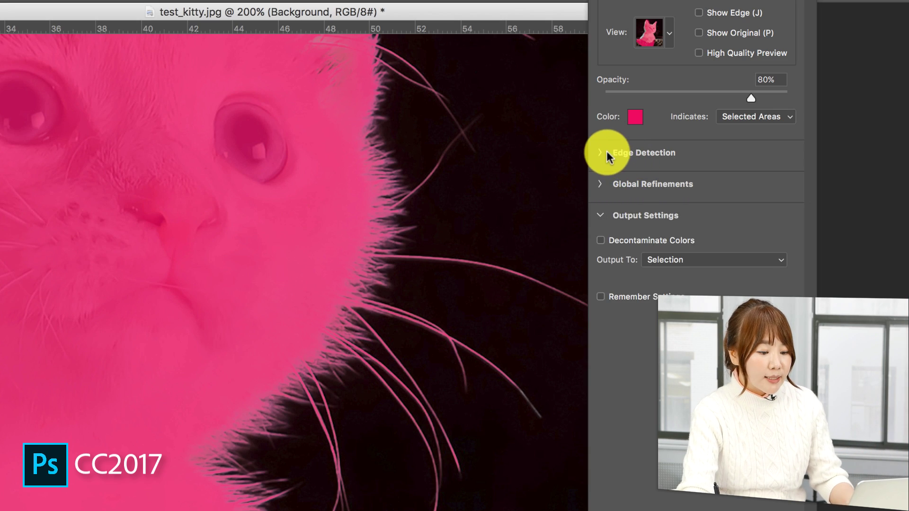
left_click(606, 152)
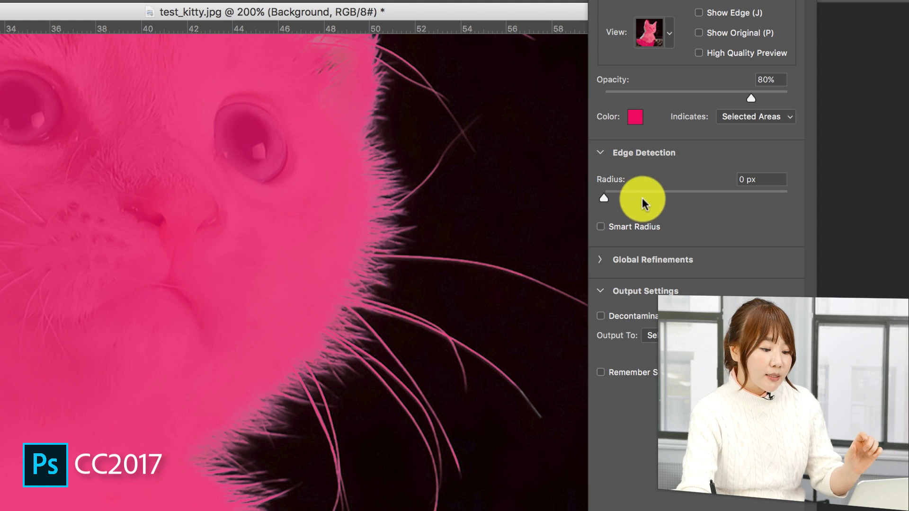
left_click(603, 152)
left_click(606, 186)
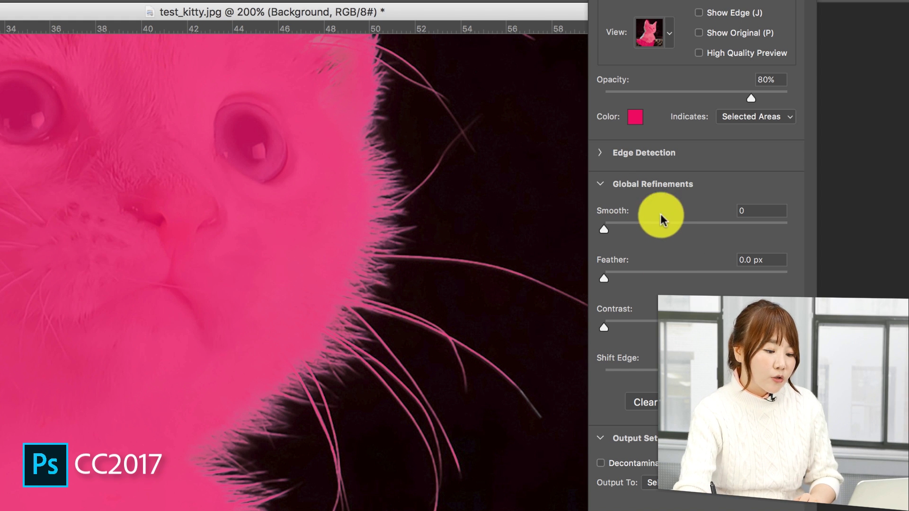
Step: Preview the kitten cutout On White and switch the view mode to On Layers
left_click(669, 35)
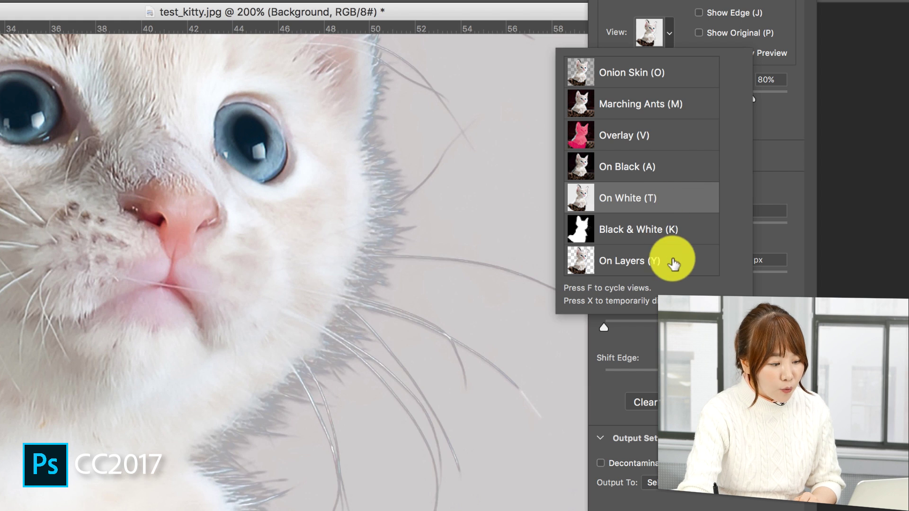
mouse_move(416, 402)
left_mouse_down()
mouse_move(382, 392)
mouse_move(394, 270)
mouse_move(381, 352)
mouse_move(412, 388)
left_mouse_up()
left_click(780, 115)
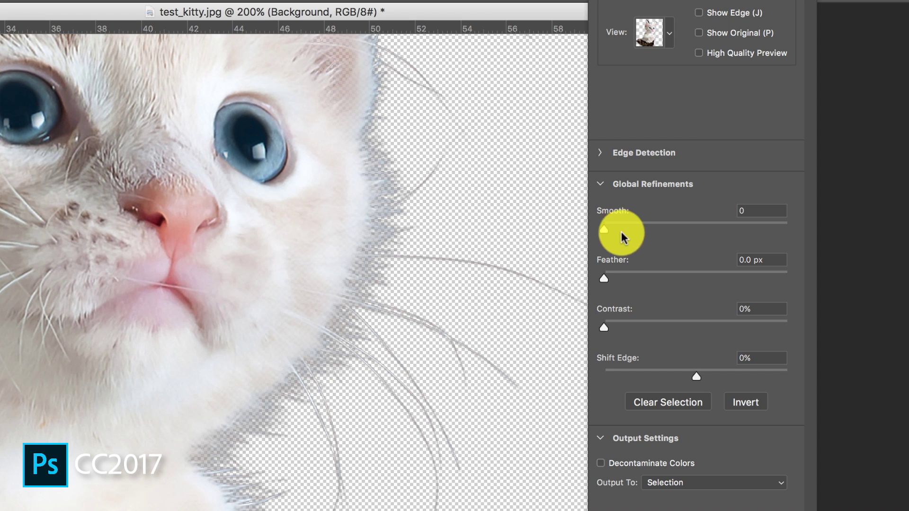
Step: Try out Smooth and a Feather of 20.9 px on the selection edge, and return both to 0
left_click_drag(666, 227, 605, 227)
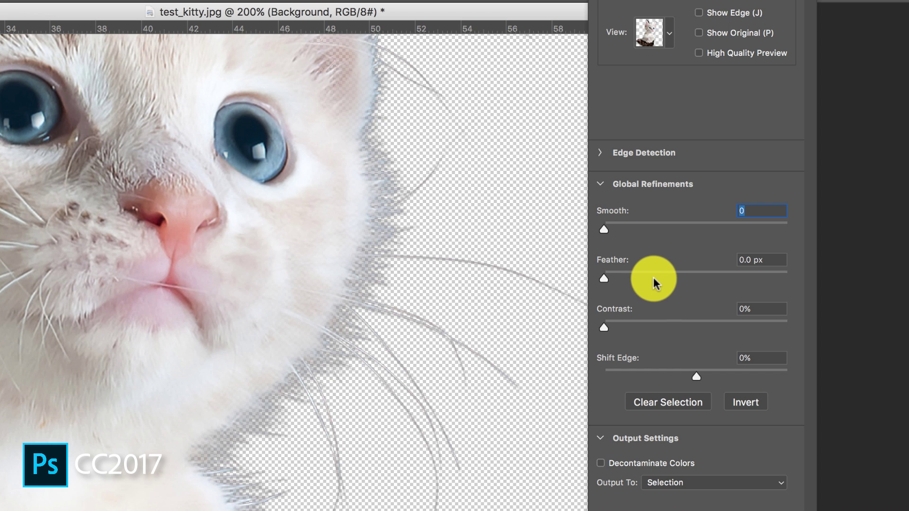
left_click_drag(670, 271, 669, 282)
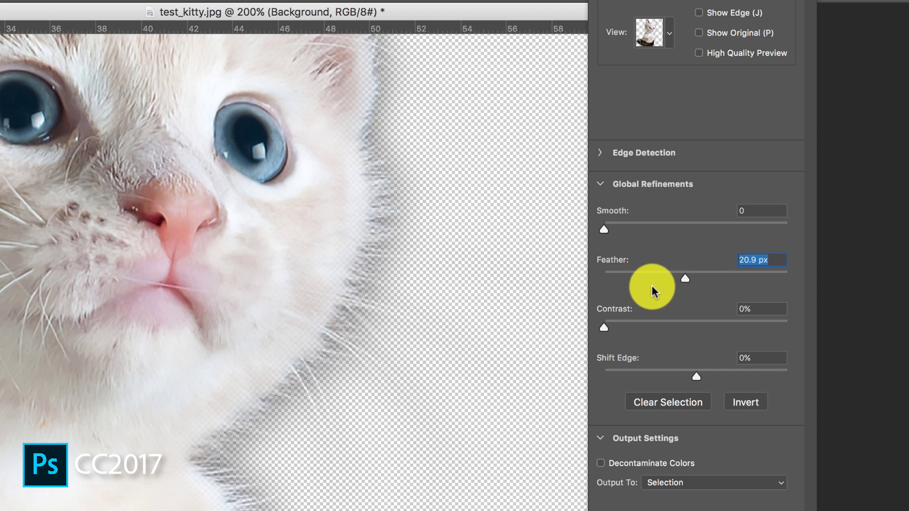
left_click_drag(617, 277, 612, 278)
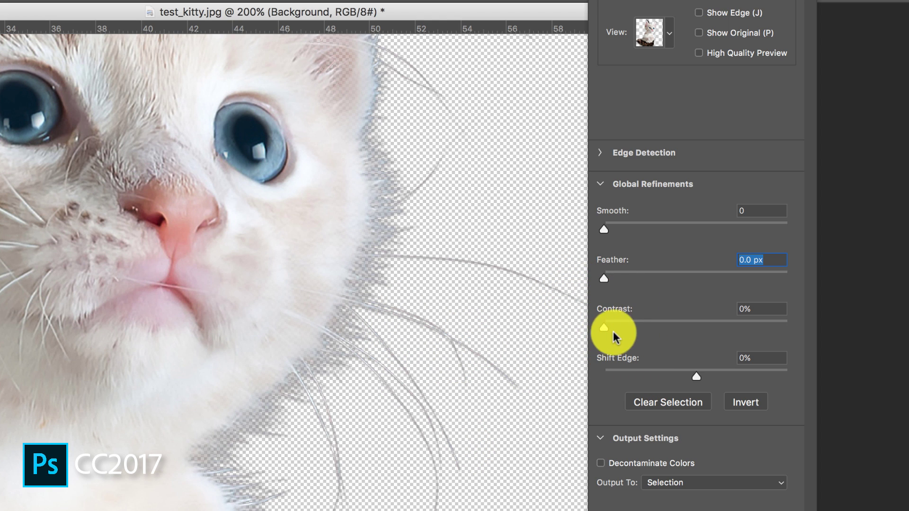
Step: Try a Contrast of 79% on the selection edge, and reduce it to 10%
left_click_drag(614, 331, 748, 327)
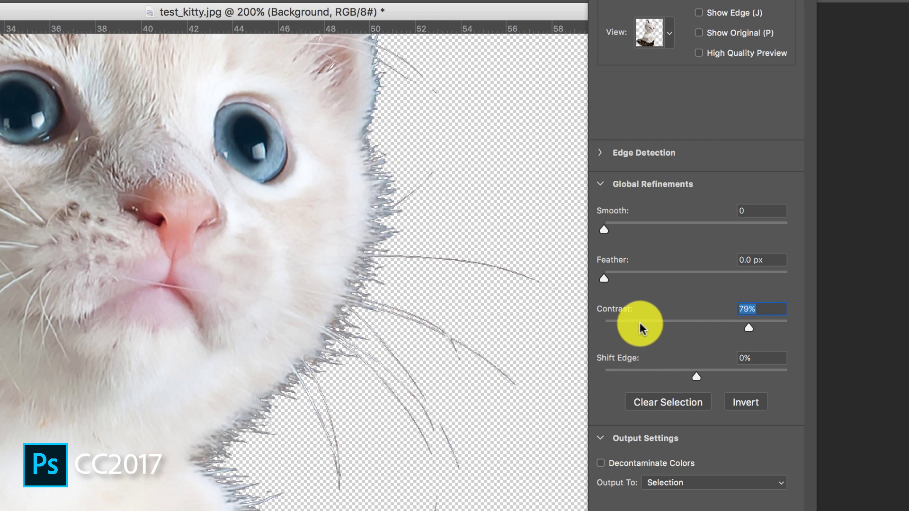
mouse_move(640, 322)
left_mouse_down()
mouse_move(624, 326)
mouse_move(655, 324)
mouse_move(624, 328)
left_mouse_up()
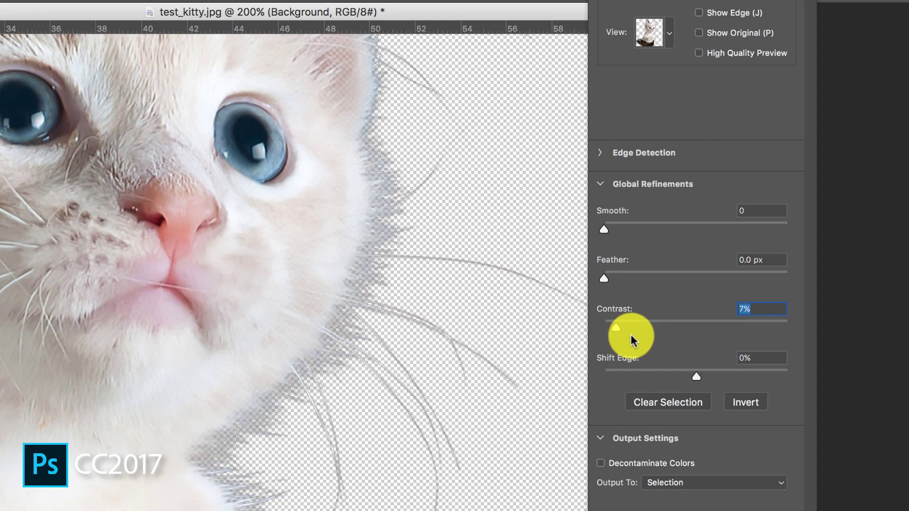
left_click(621, 326)
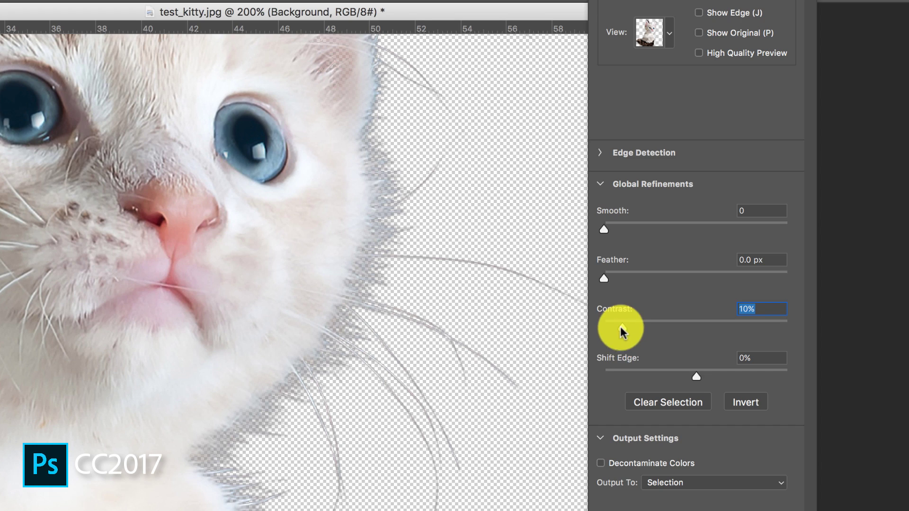
Step: Set the selection edge's Contrast to 9%, try a Shift Edge of +73%, and reduce Shift Edge to -21%
left_click_drag(621, 326, 620, 327)
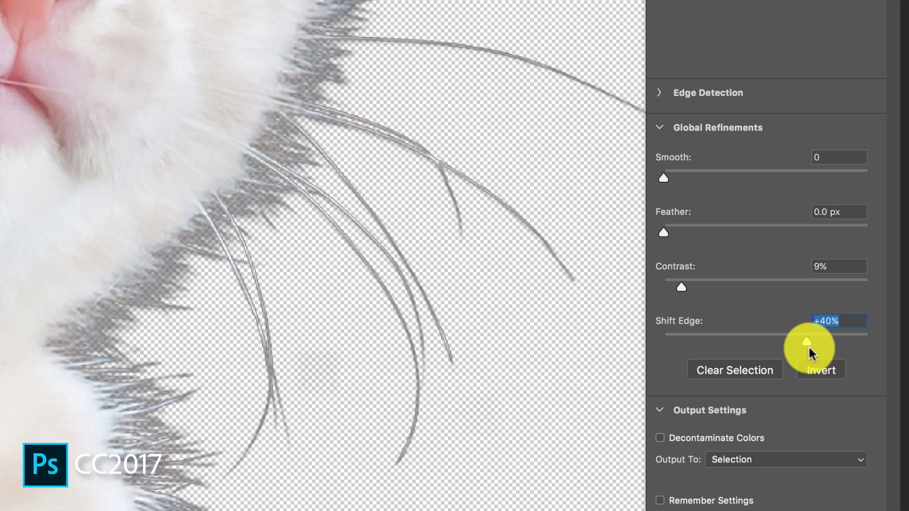
left_click_drag(808, 345, 840, 346)
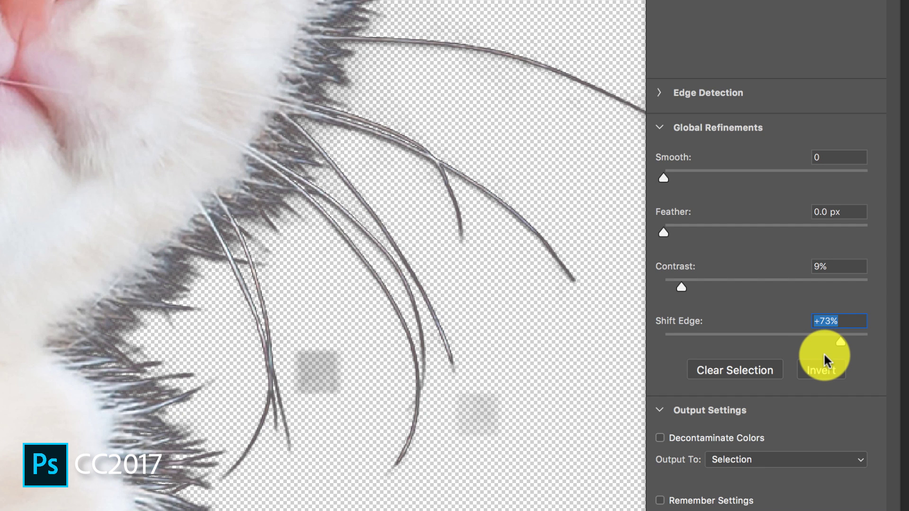
left_click_drag(833, 343, 746, 359)
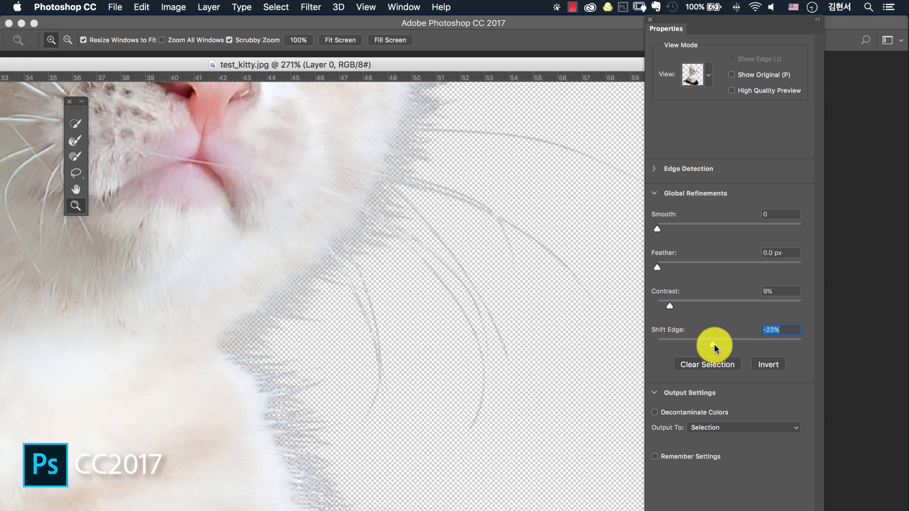
left_click_drag(715, 344, 714, 344)
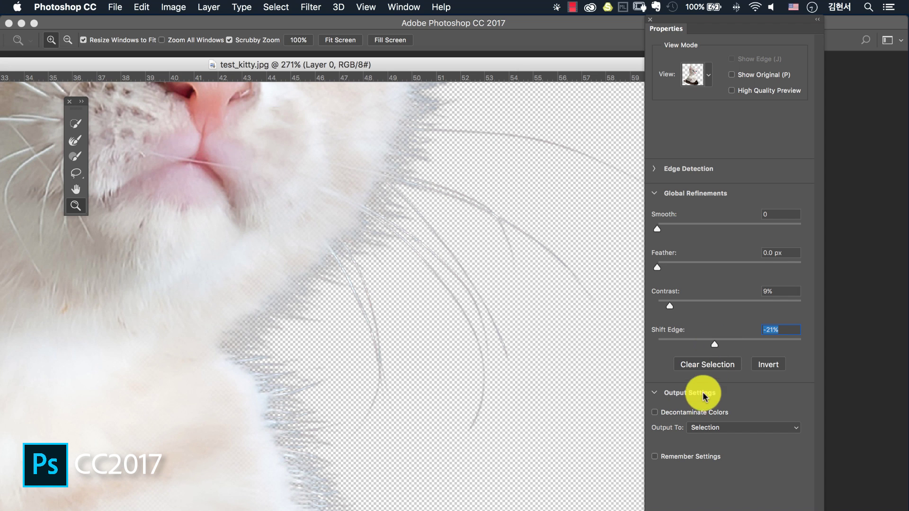
Step: Collapse the Global Refinements settings and output the kitten cutout as a New Layer with Layer Mask
left_click(655, 194)
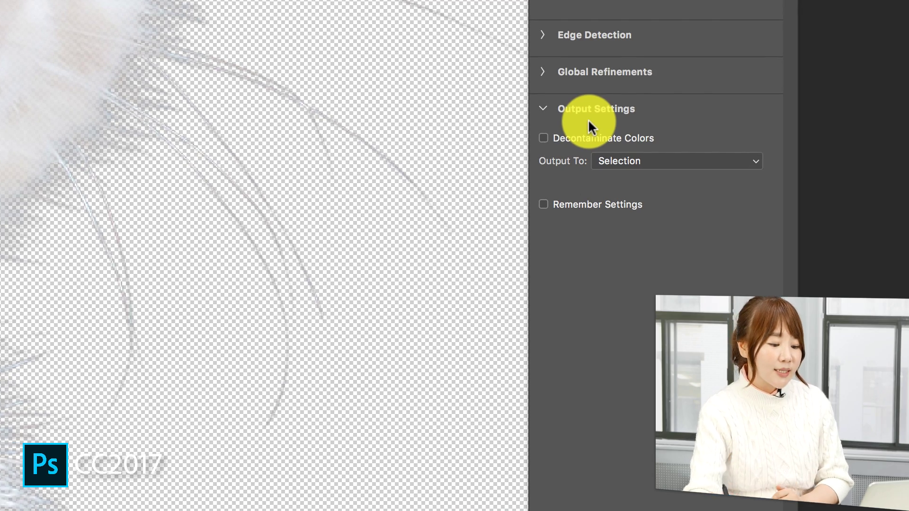
left_click(653, 163)
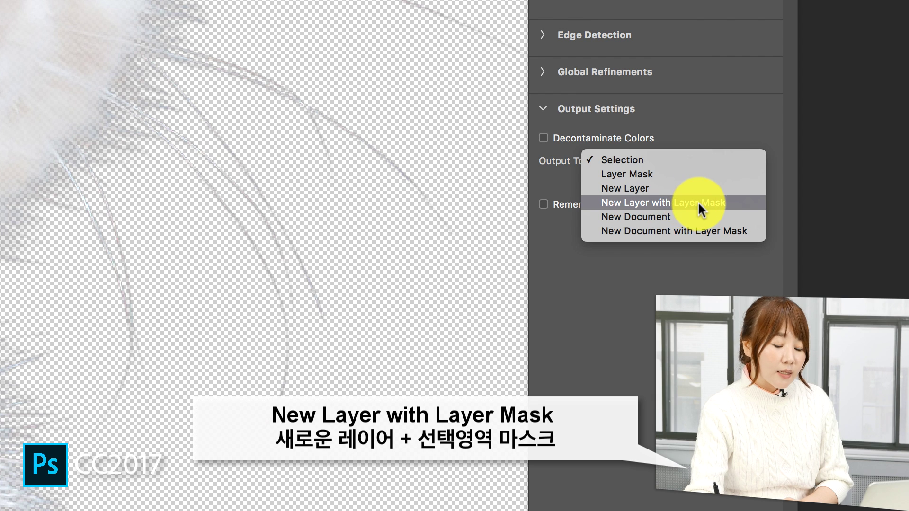
left_click(719, 203)
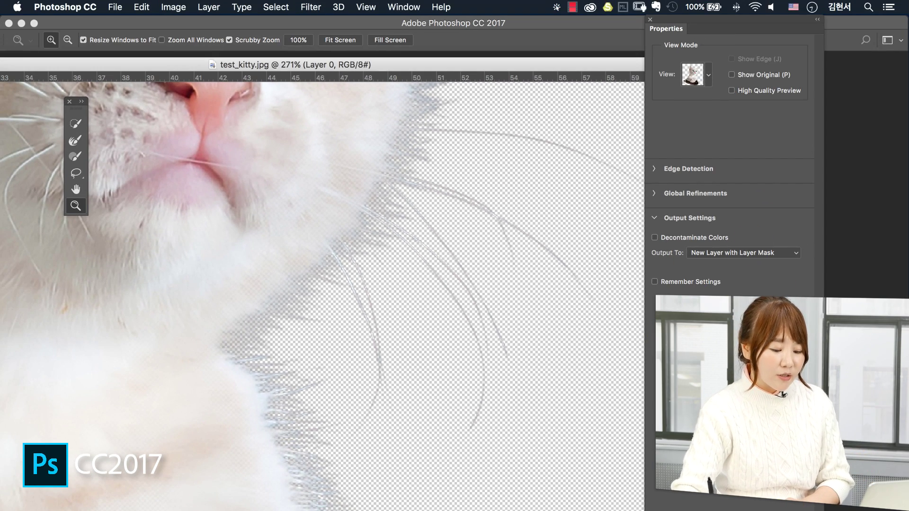
key("Return")
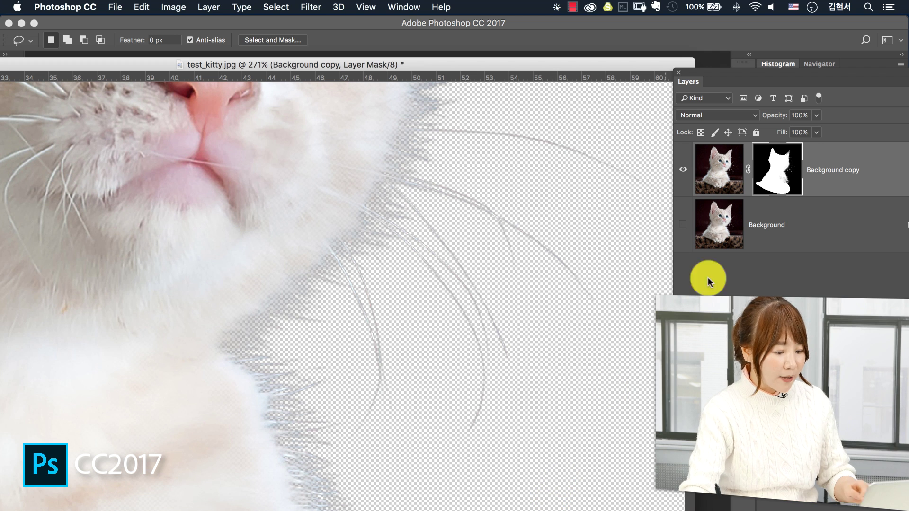
Step: Compare the cutout with the original by showing and hiding the Background layer, moving the Layers panel farther over the canvas
left_click(682, 224)
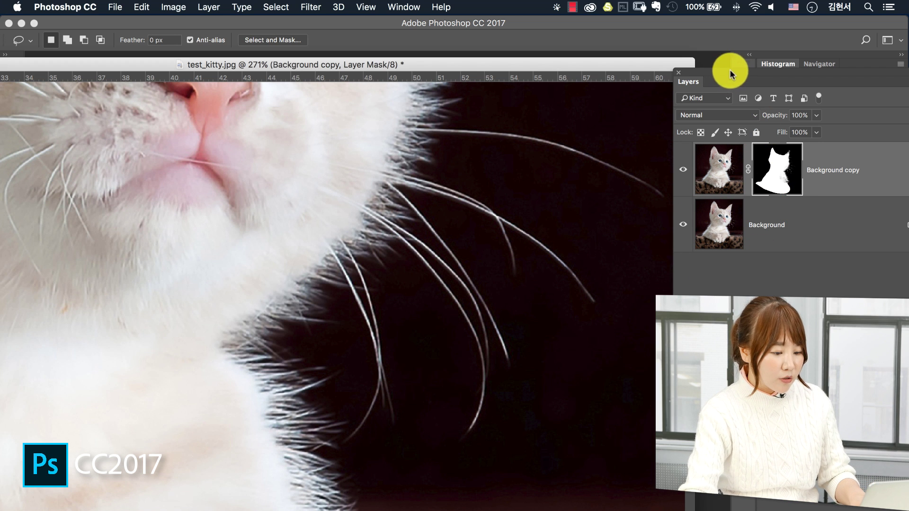
left_click_drag(738, 72, 622, 93)
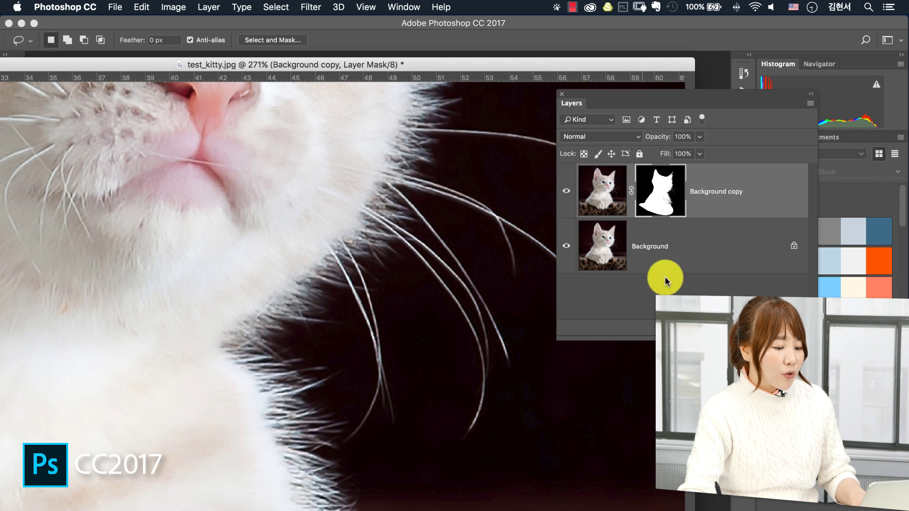
left_click(566, 246)
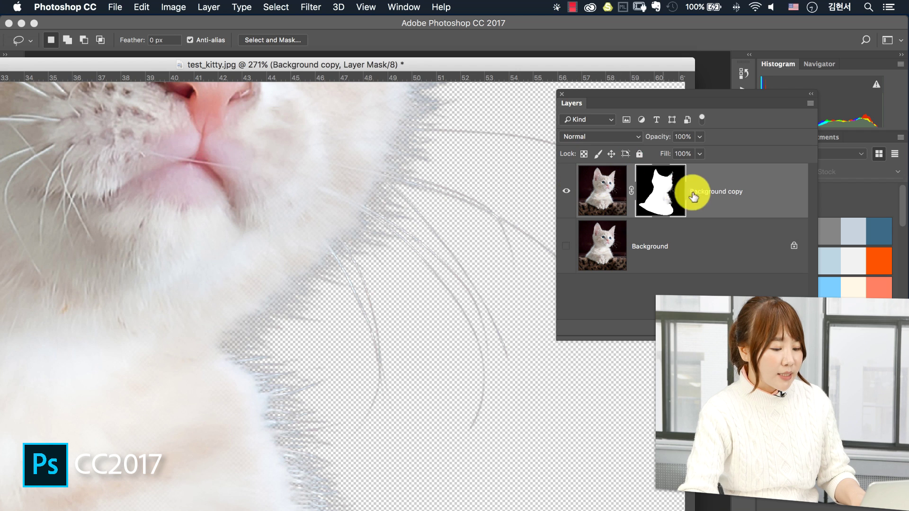
Step: Display the Background copy's layer mask on its own, examine the fur and whisker edges, and return to the image view
left_click(656, 195, "alt")
key("z")
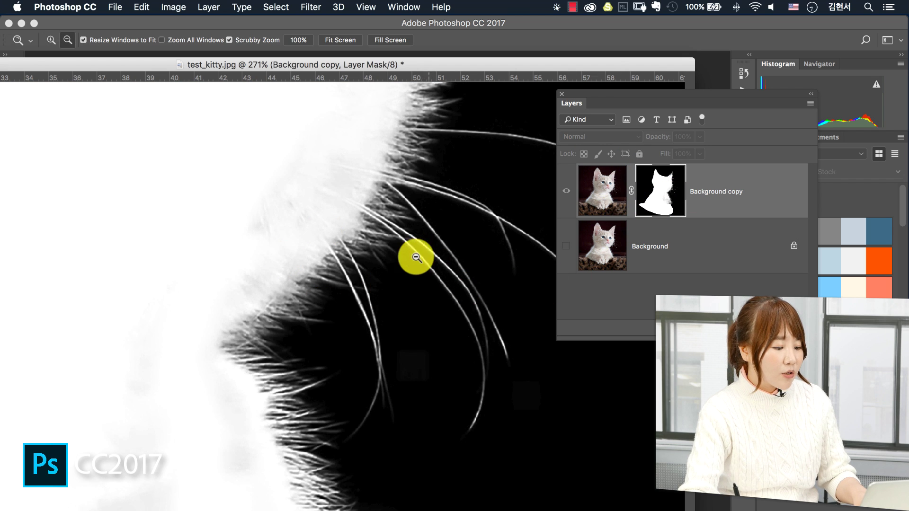
left_click_drag(415, 254, 396, 249)
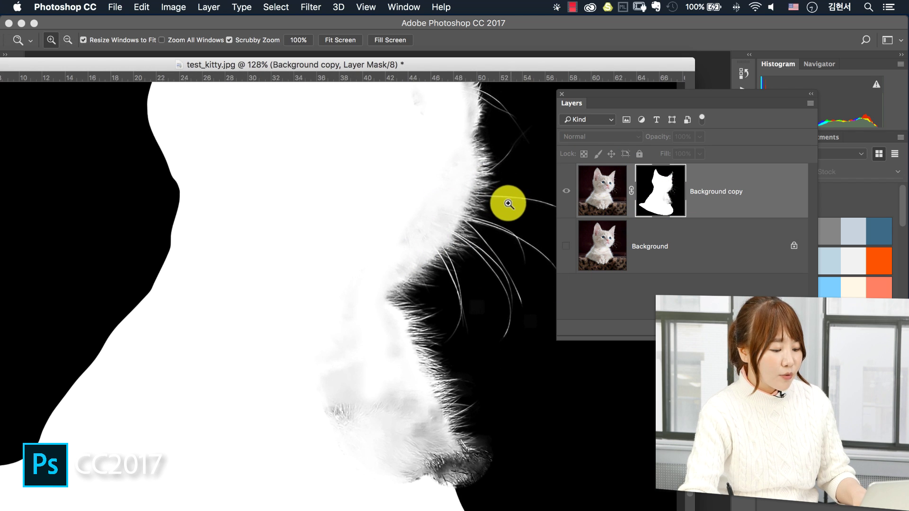
left_click_drag(495, 218, 466, 258)
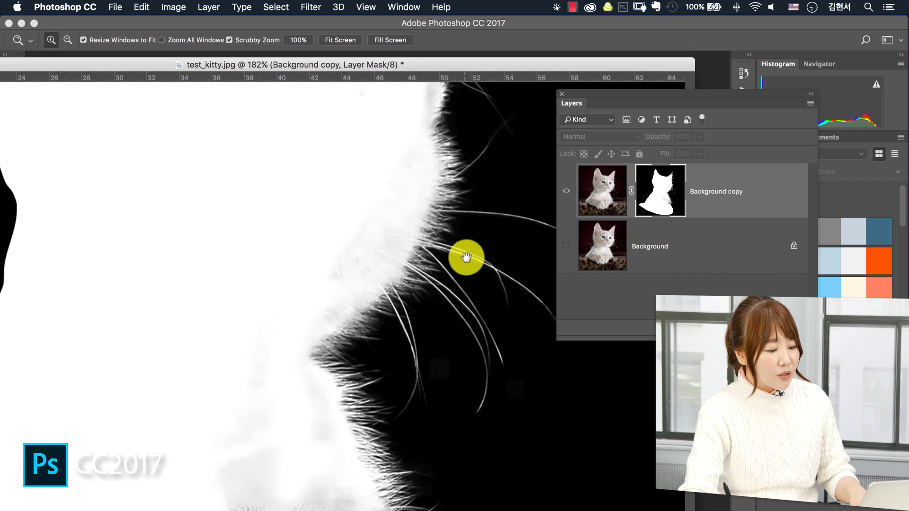
left_click(570, 242)
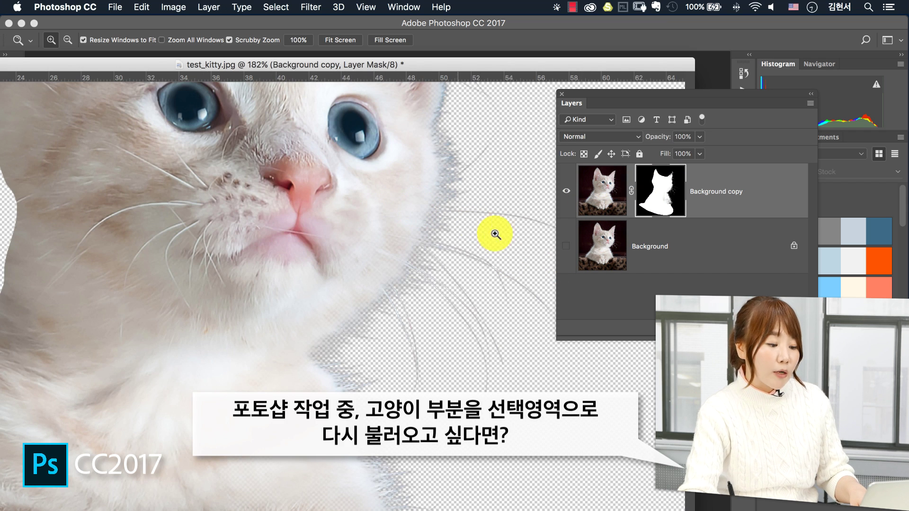
Step: Show the Background layer, load the Background copy's layer mask as a selection, and display it in Quick Mask mode
left_click(567, 245)
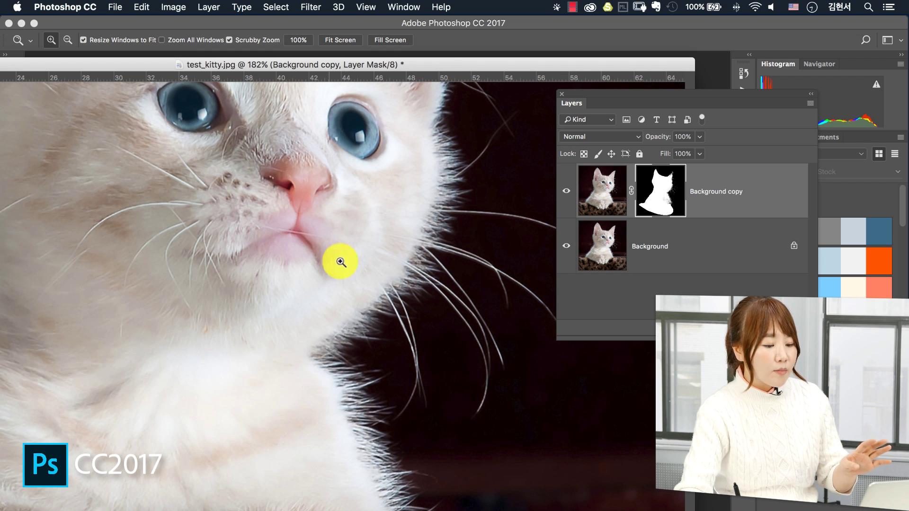
left_click(665, 192, "super")
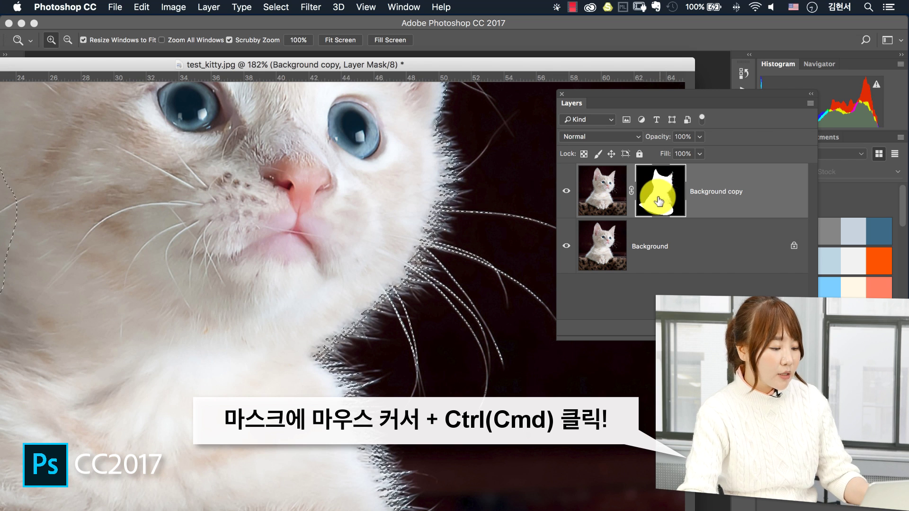
key("q")
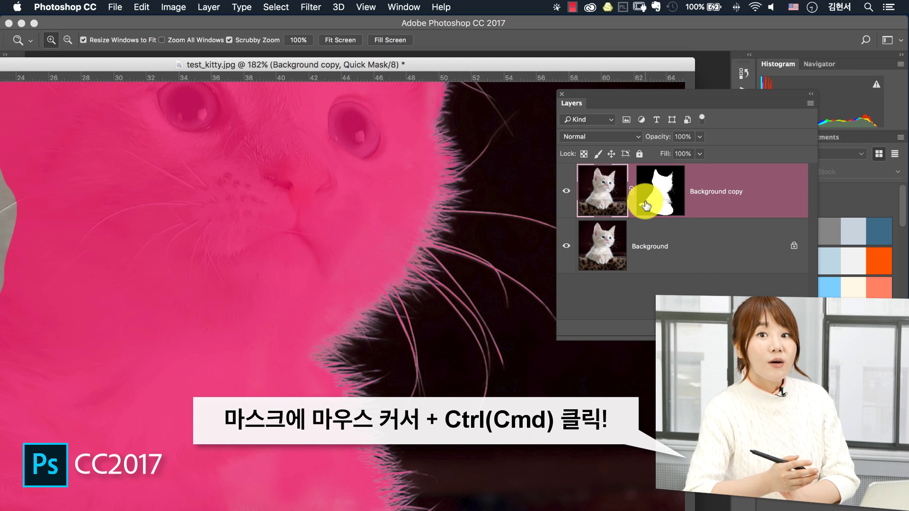